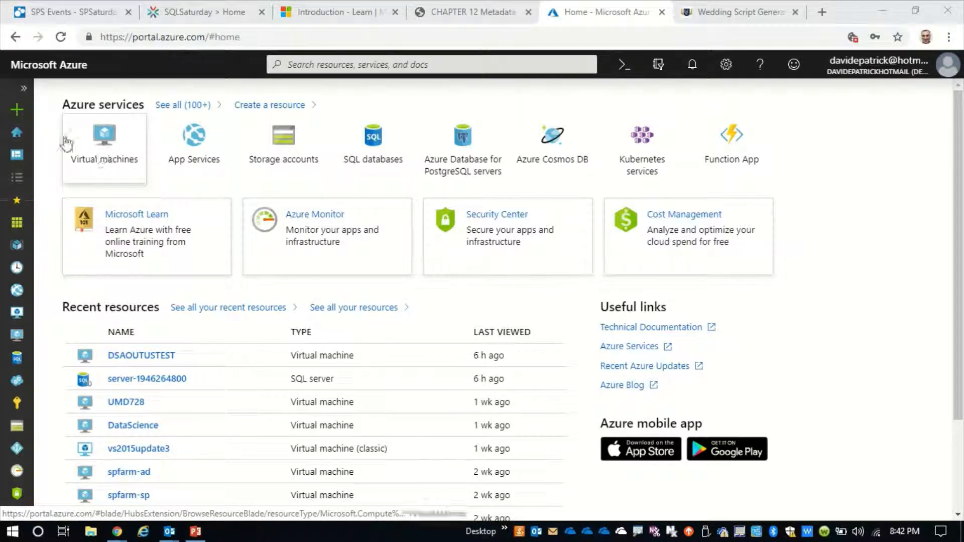
Start a new Windows Server 2016 Datacenter virtual machine from Create a resource's Popular list
click(18, 117)
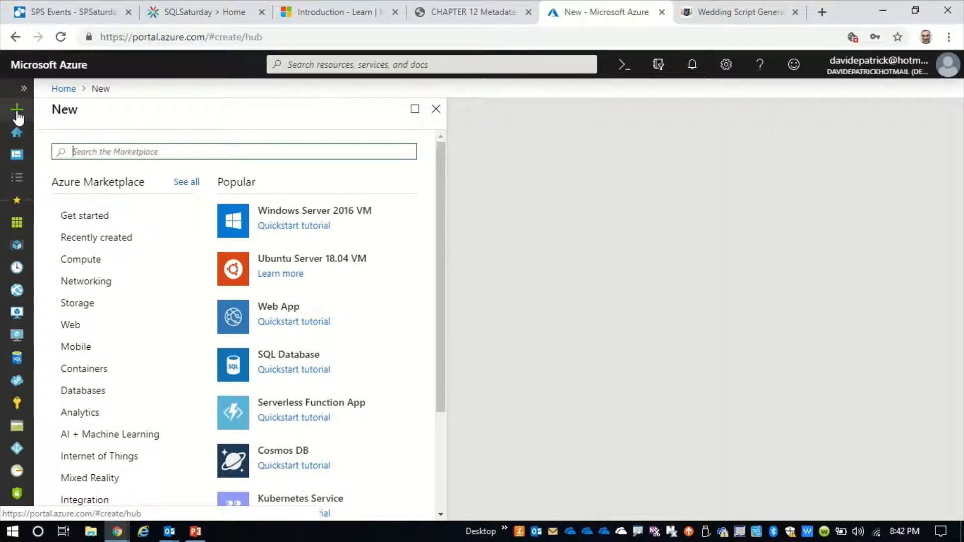
click(290, 215)
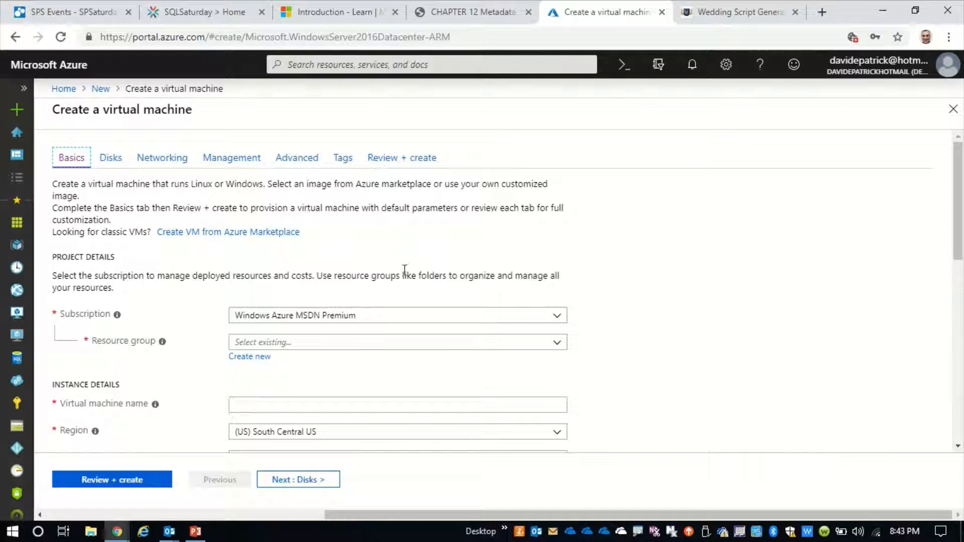
scroll(405, 270, down, 3)
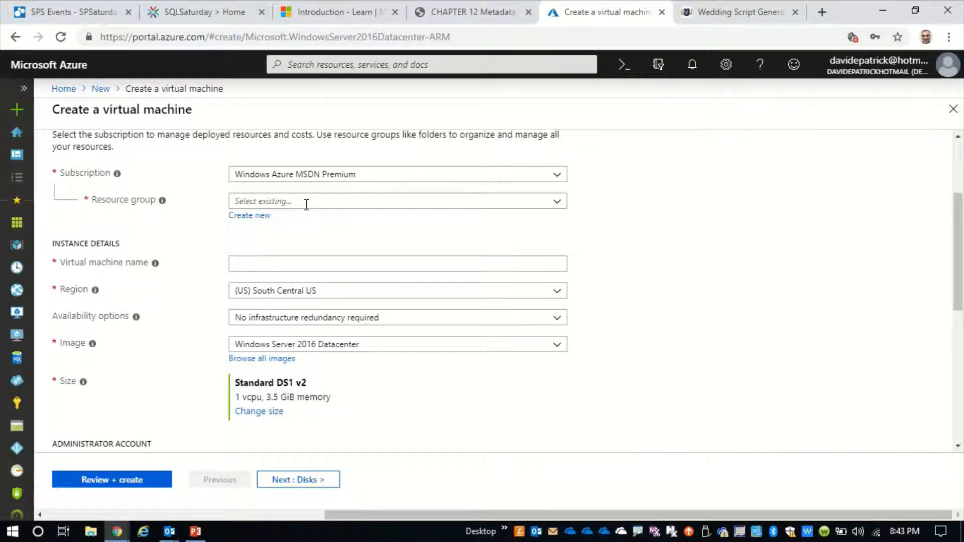
Create a new resource group named INST728A-Summer2019 for the VM
click(255, 216)
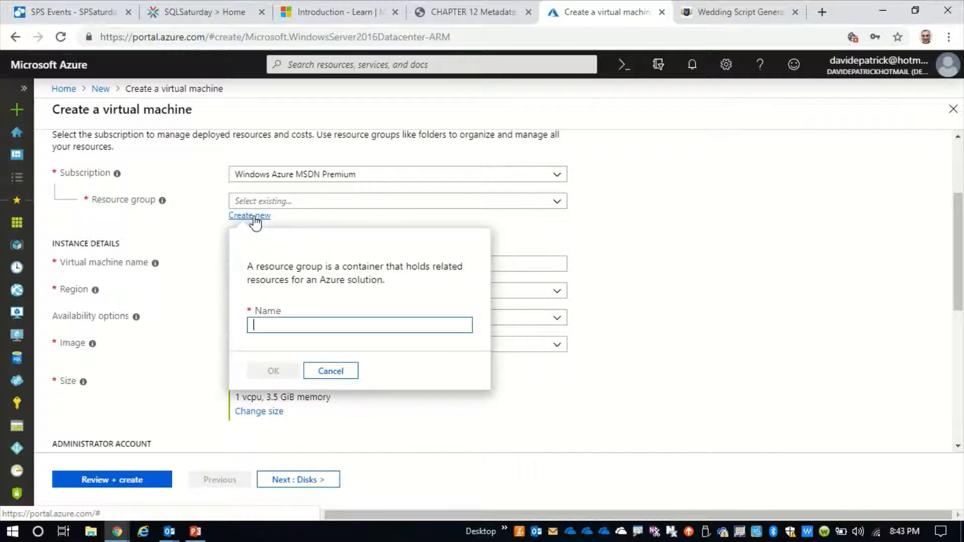
text(l)
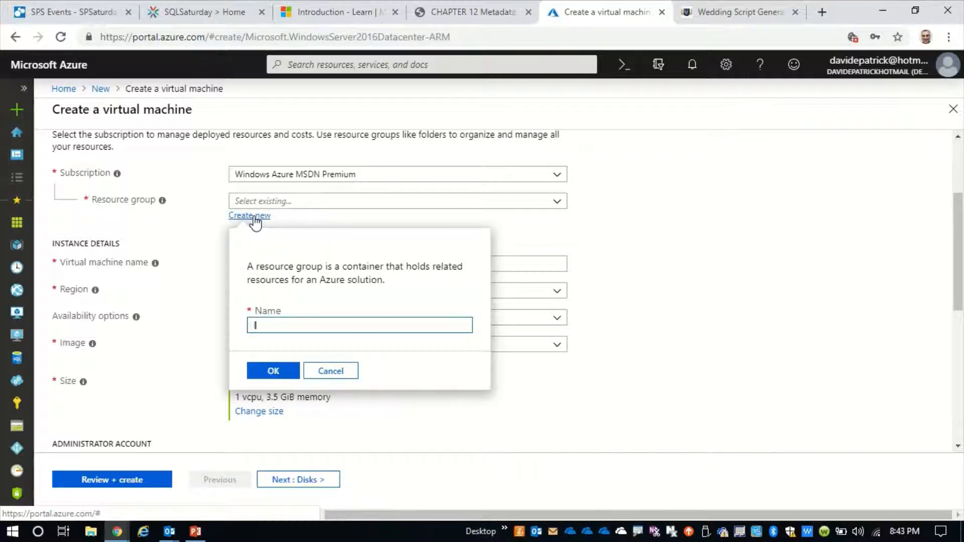
text(NST728A-Summer2019)
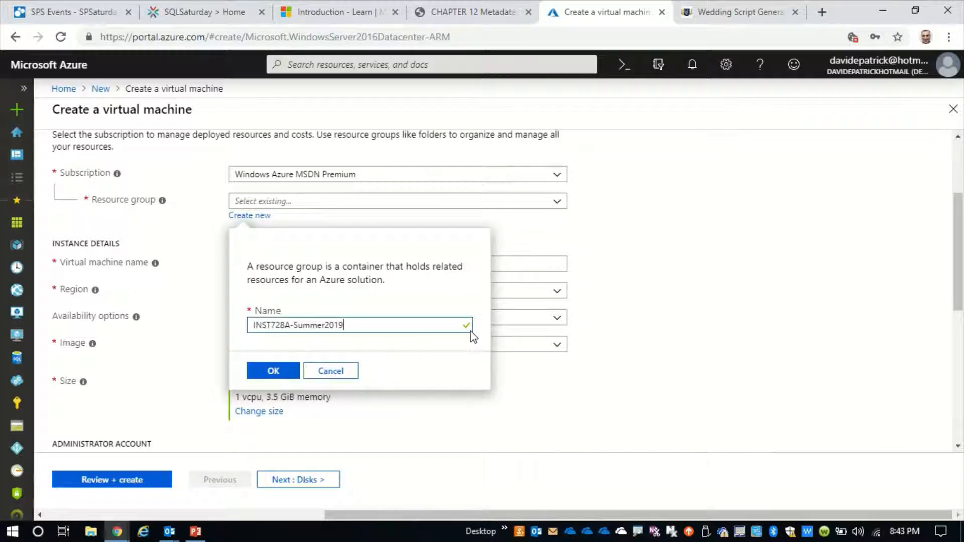
click(260, 370)
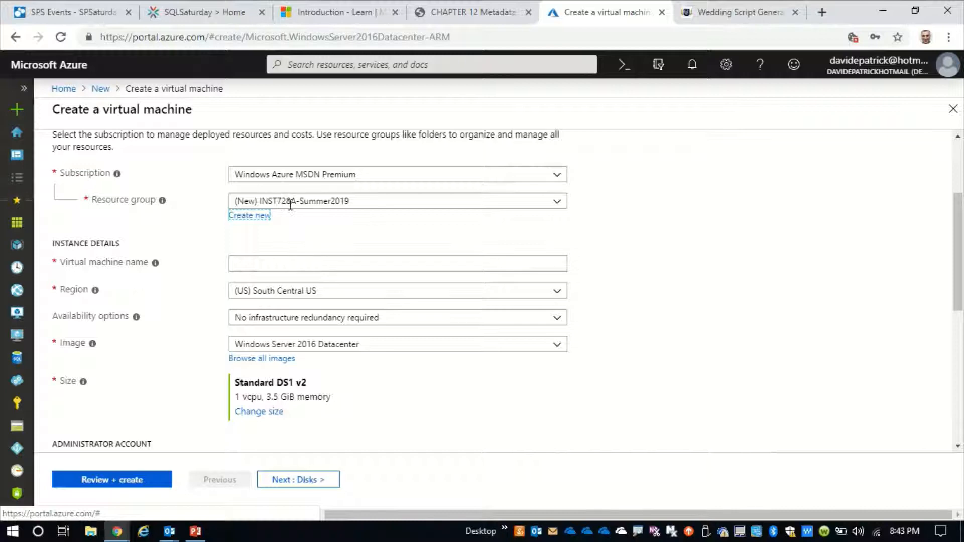
Name the VM INST728ASQL, place it in (US) East US, and keep Windows Server 2016 Datacenter
click(266, 266)
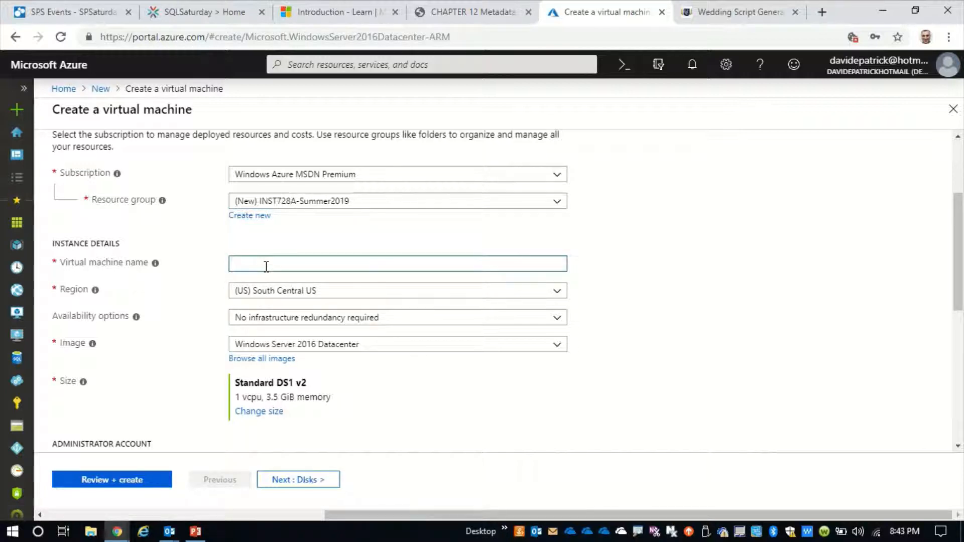
text(INST)
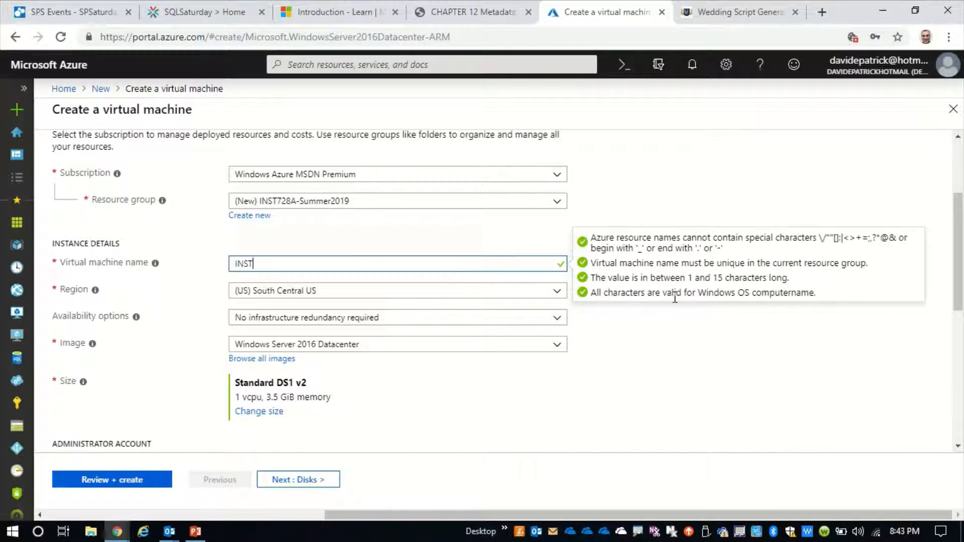
text(ASQL)
click(330, 292)
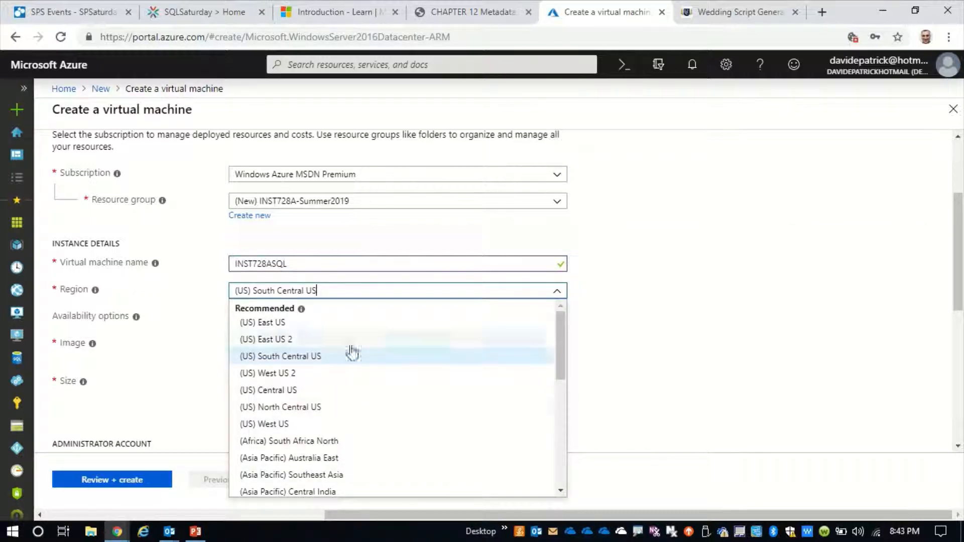
click(290, 324)
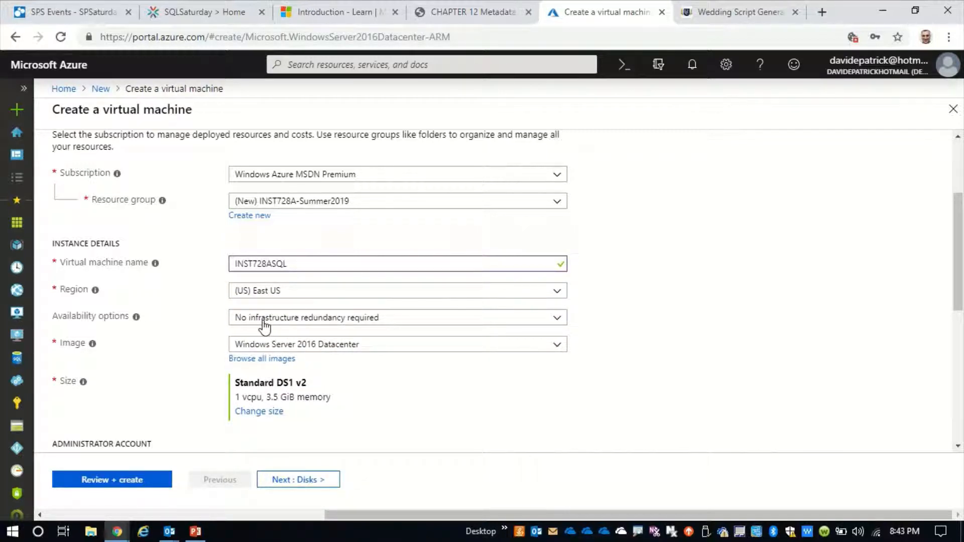
click(325, 348)
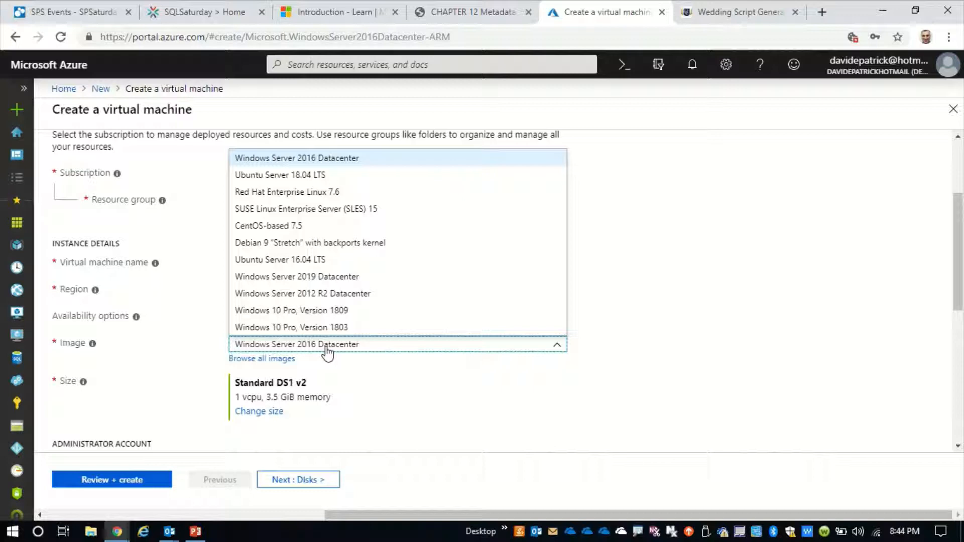
click(327, 349)
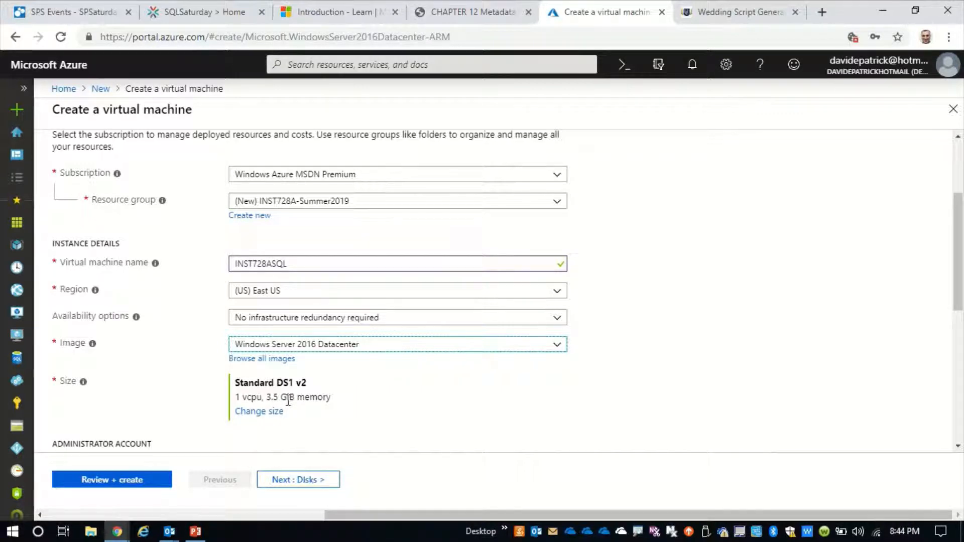
click(271, 412)
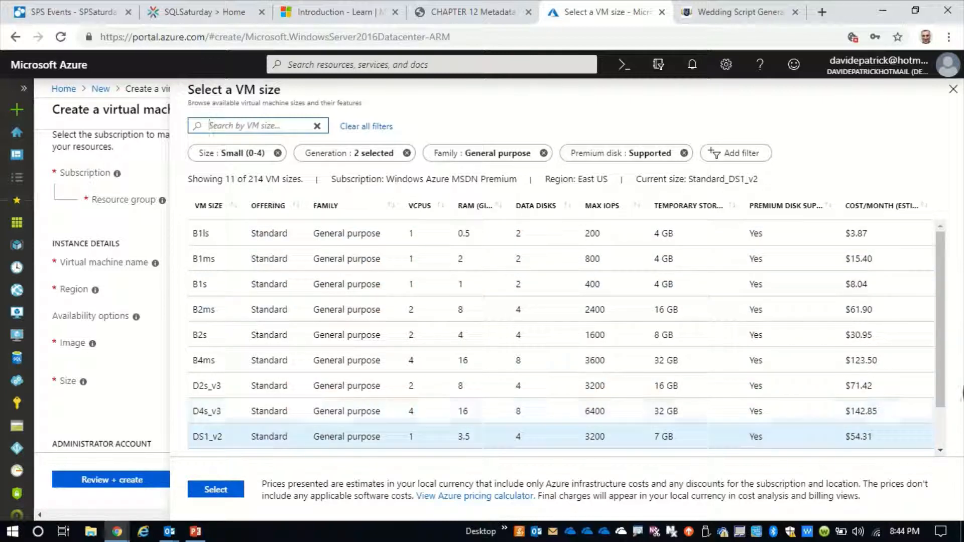
Change the VM size from DS1_v2 to Standard DS2_v2 (2 vCPUs, 7 GiB RAM)
scroll(943, 357, down, 1)
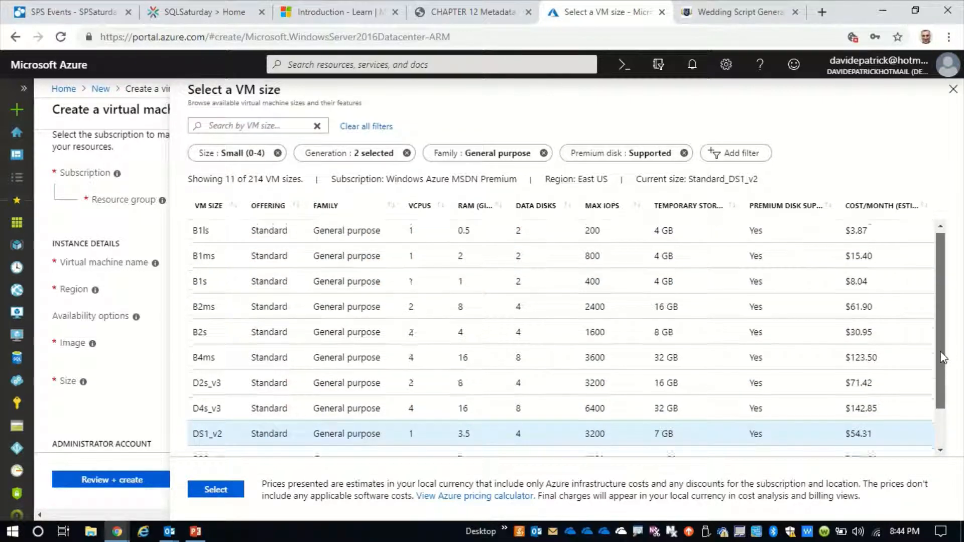
drag(943, 357, 943, 395)
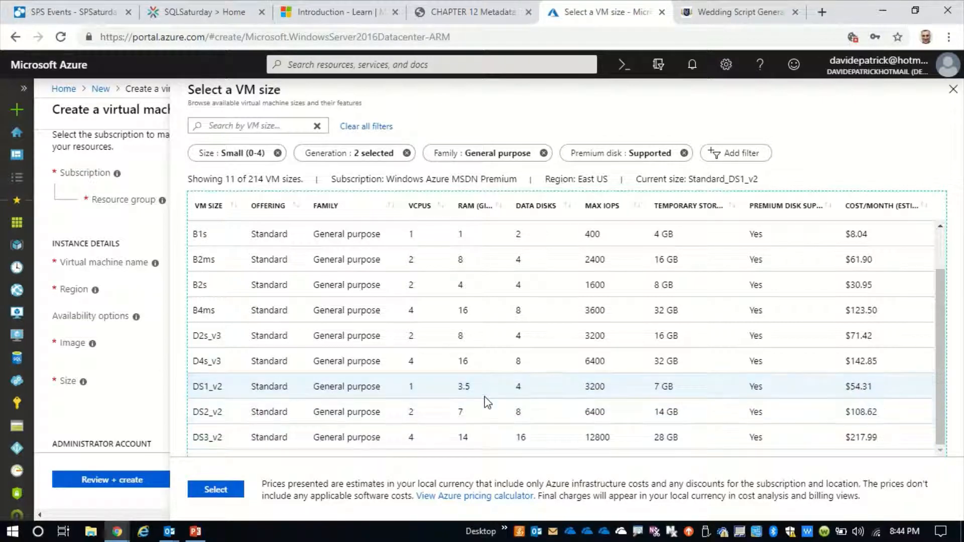
click(433, 395)
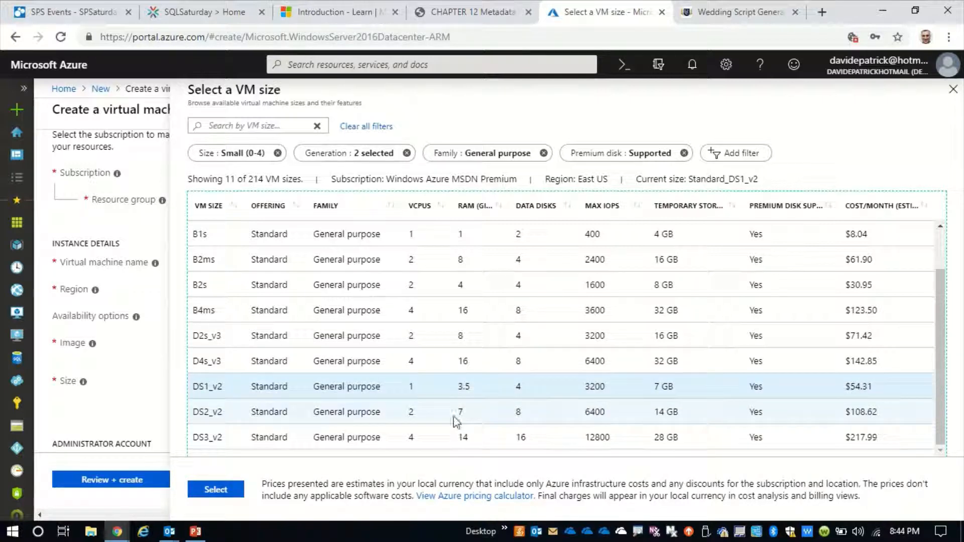
click(485, 418)
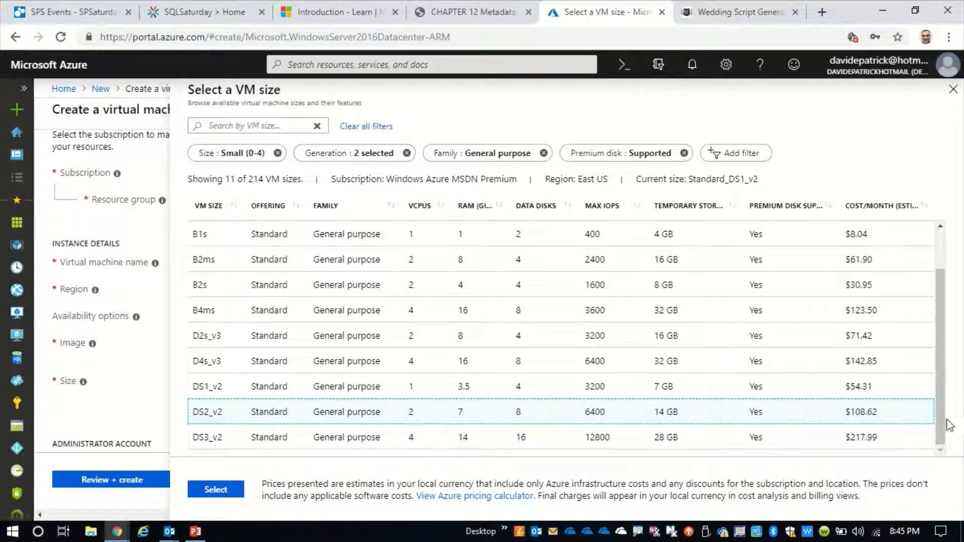
scroll(937, 327, up, 1)
drag(936, 321, 930, 493)
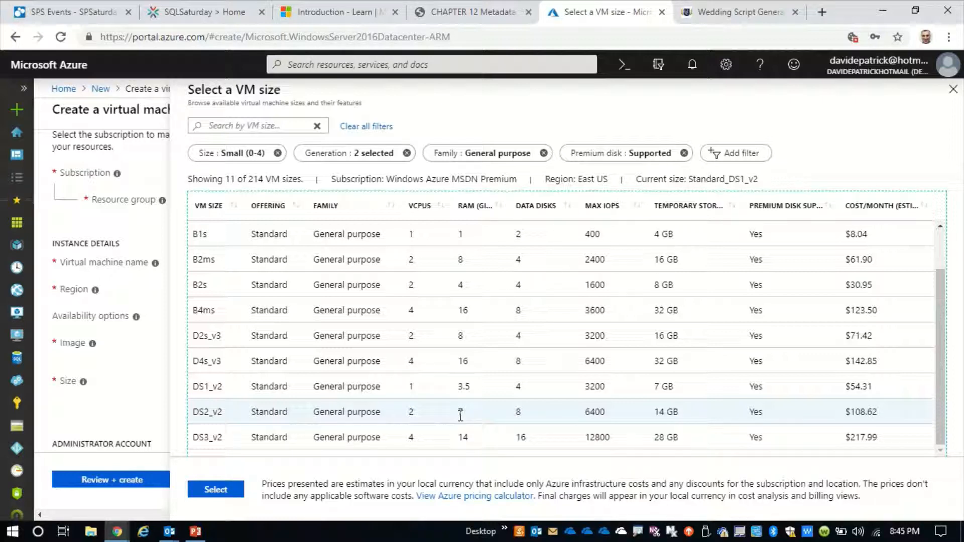
click(226, 489)
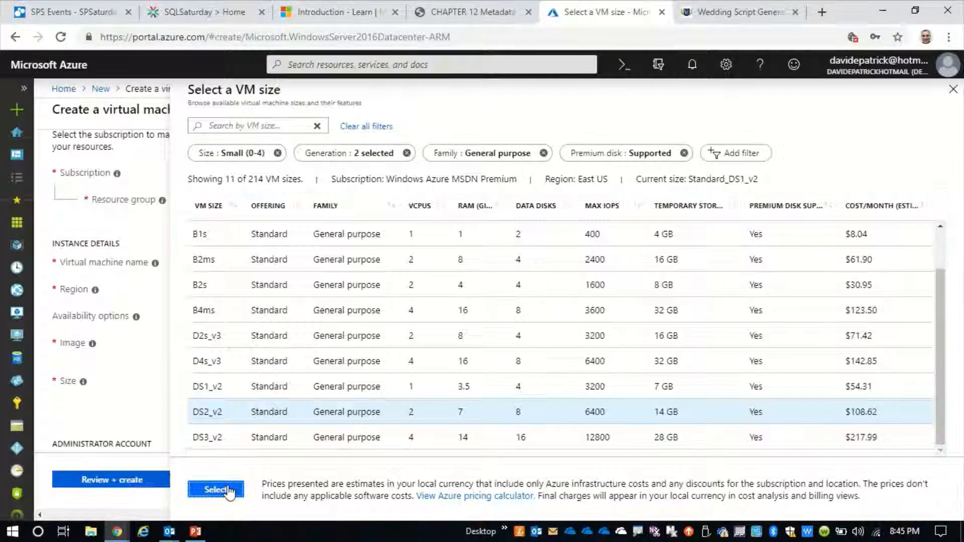
Fill in the administrator password and its confirmation, correcting them until both match and validate
scroll(412, 392, down, 3)
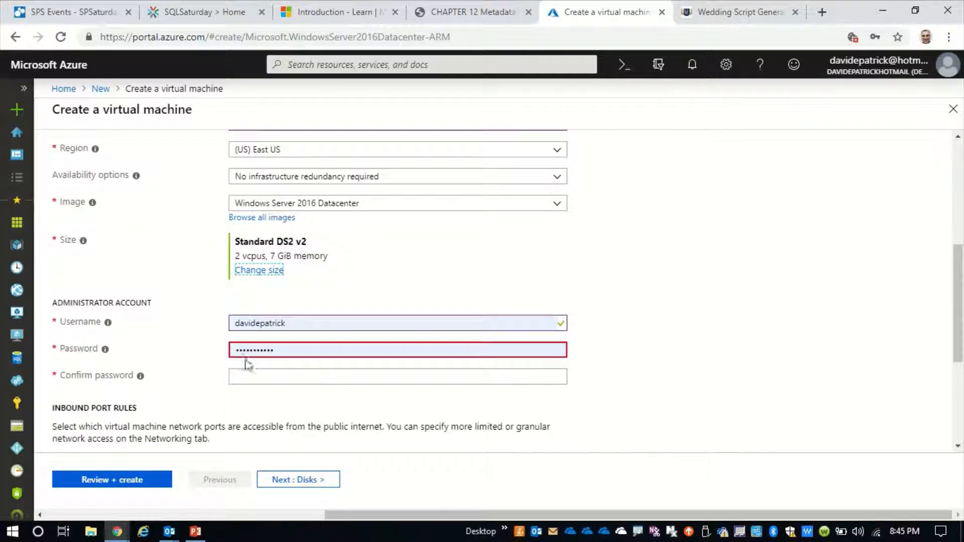
click(292, 378)
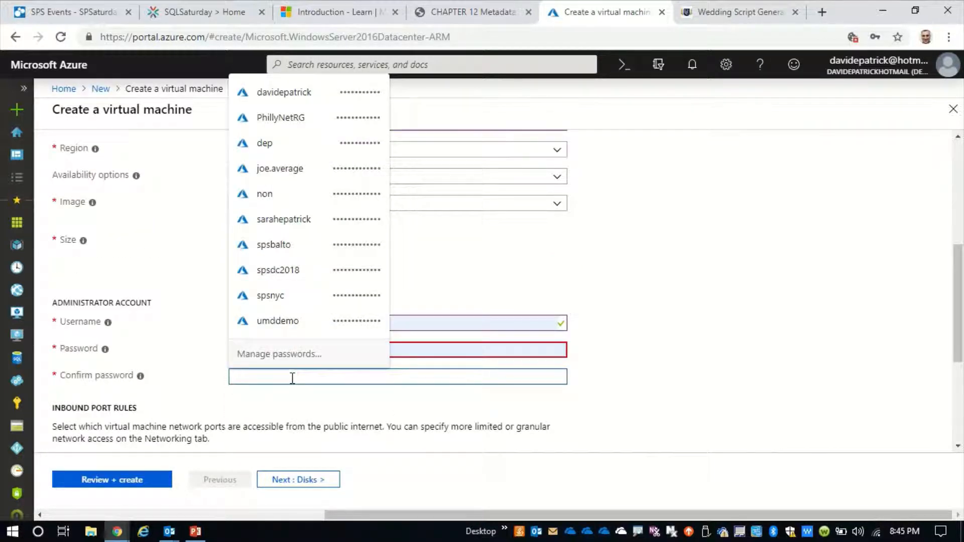
text(P@s)
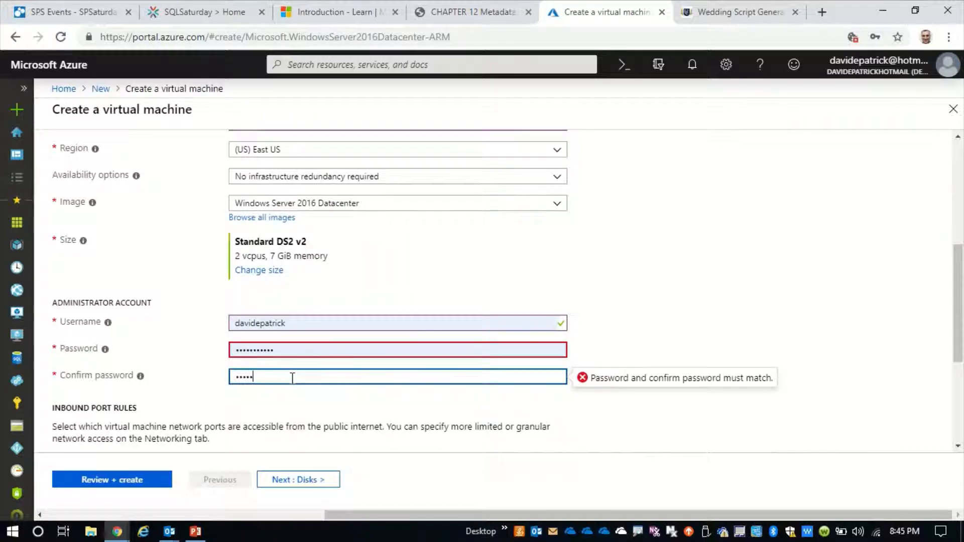
text(••••••••)
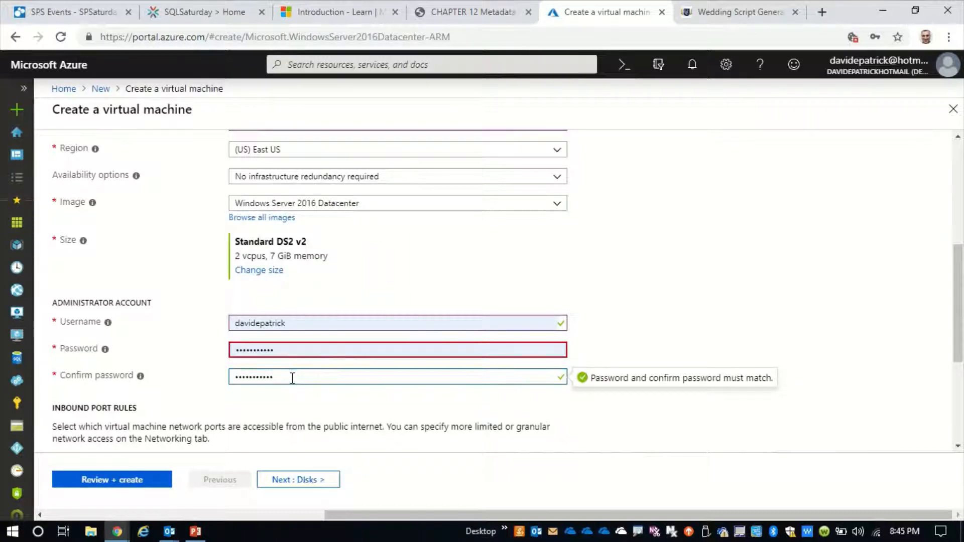
click(300, 352)
click(301, 380)
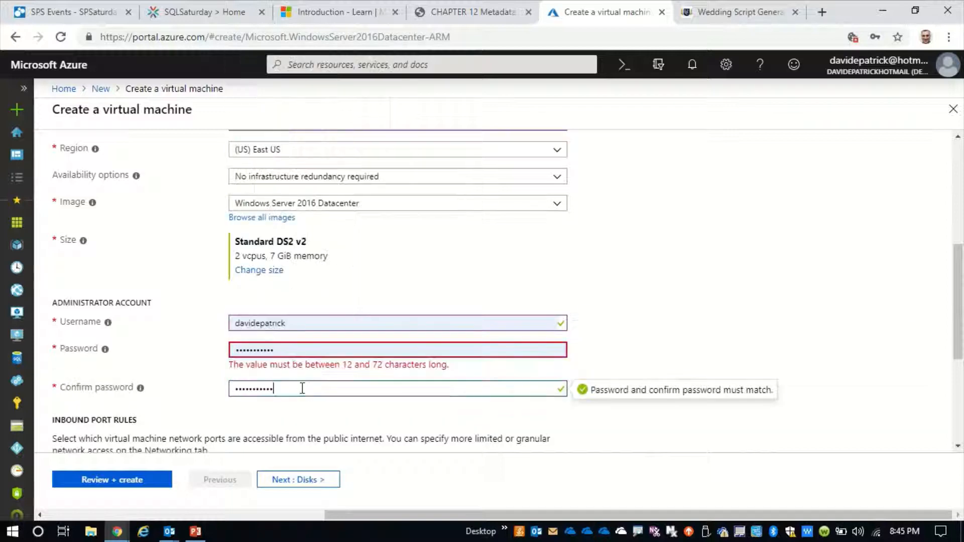
click(298, 352)
text(•)
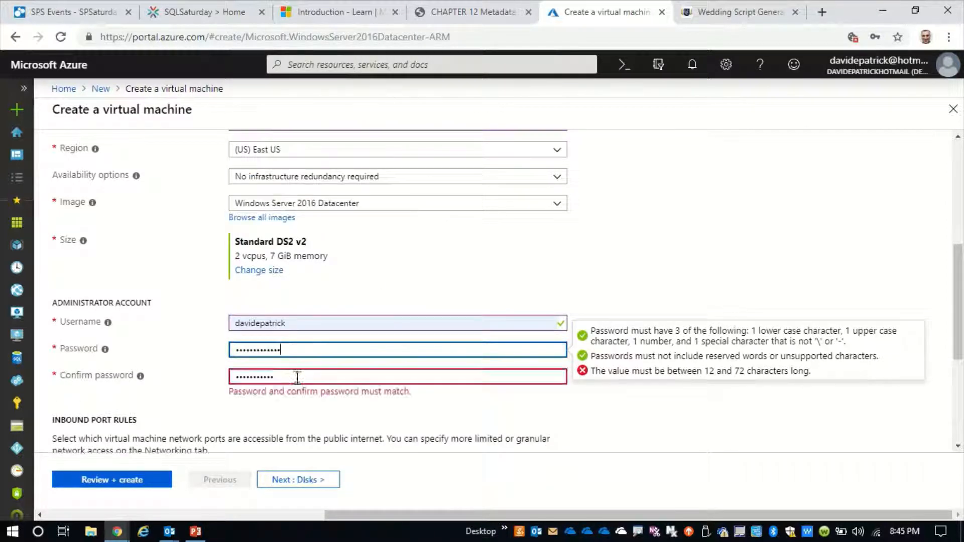
click(297, 378)
Finish the password confirmation and allow only RDP (3389) as the inbound port
text(••)
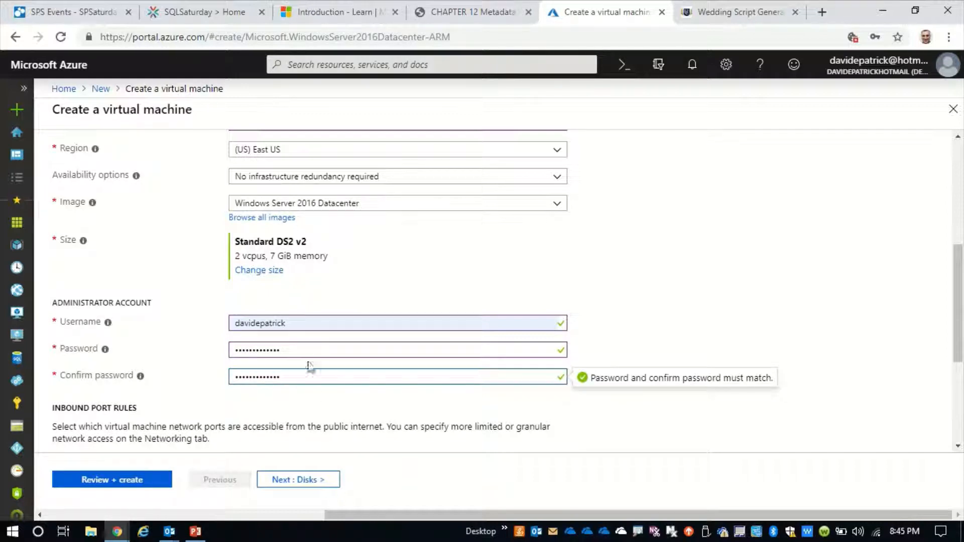
scroll(249, 425, down, 1)
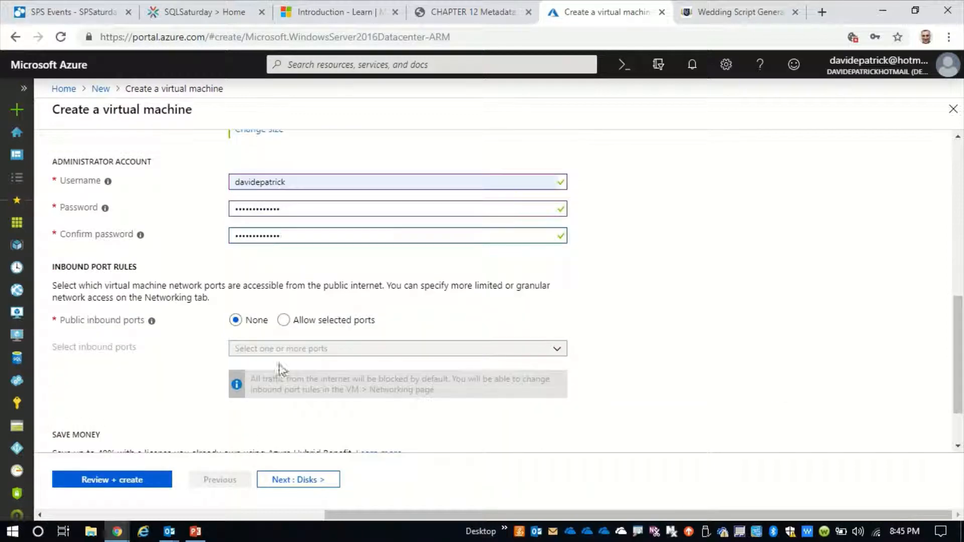
scroll(279, 366, down, 2)
click(283, 250)
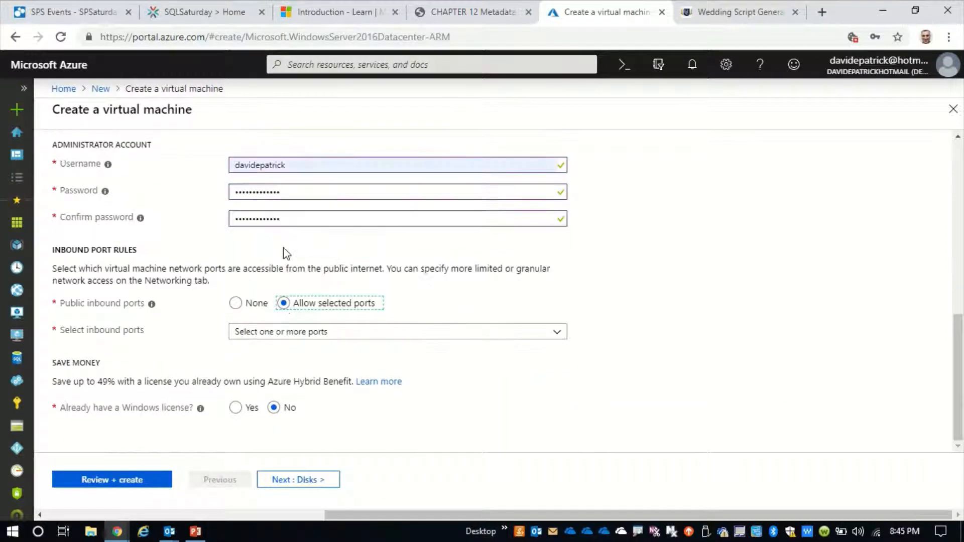
click(294, 332)
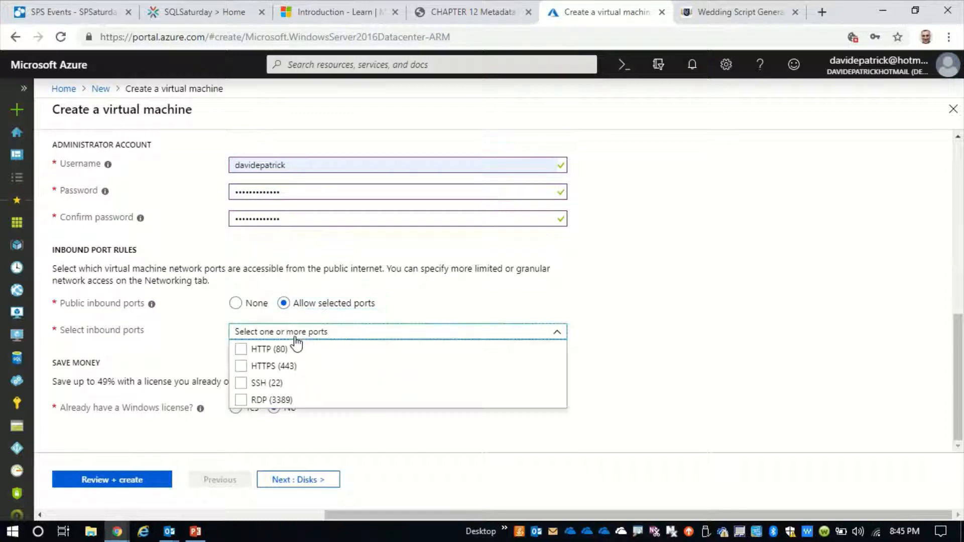
click(249, 401)
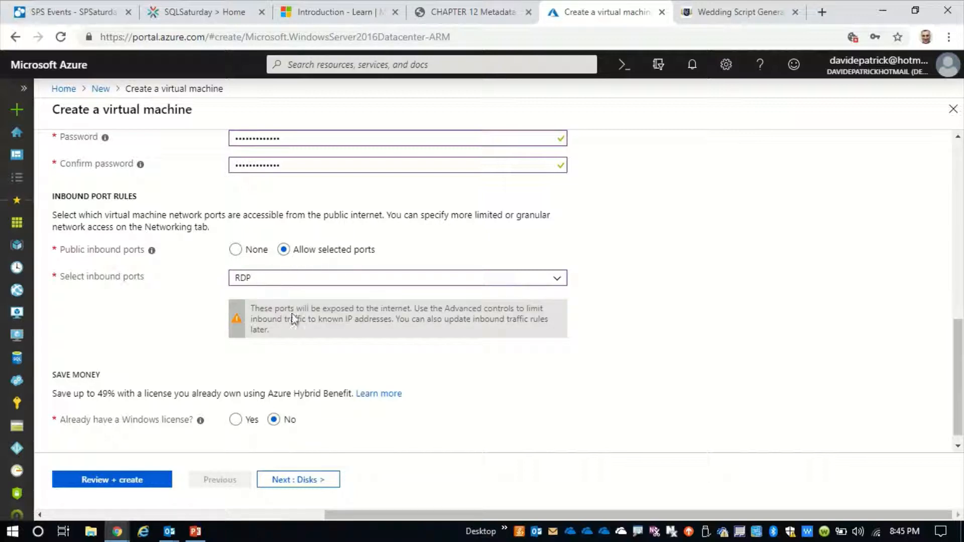
click(300, 284)
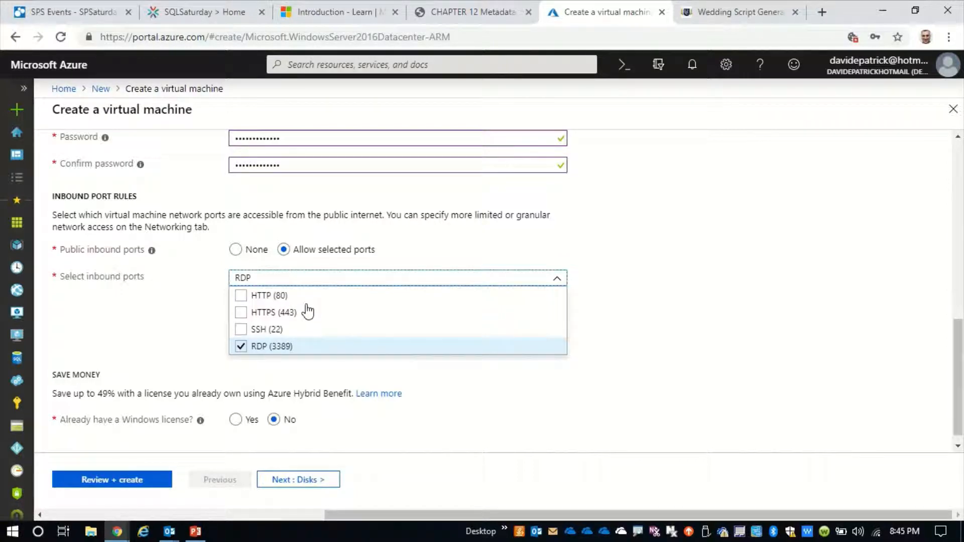
click(300, 282)
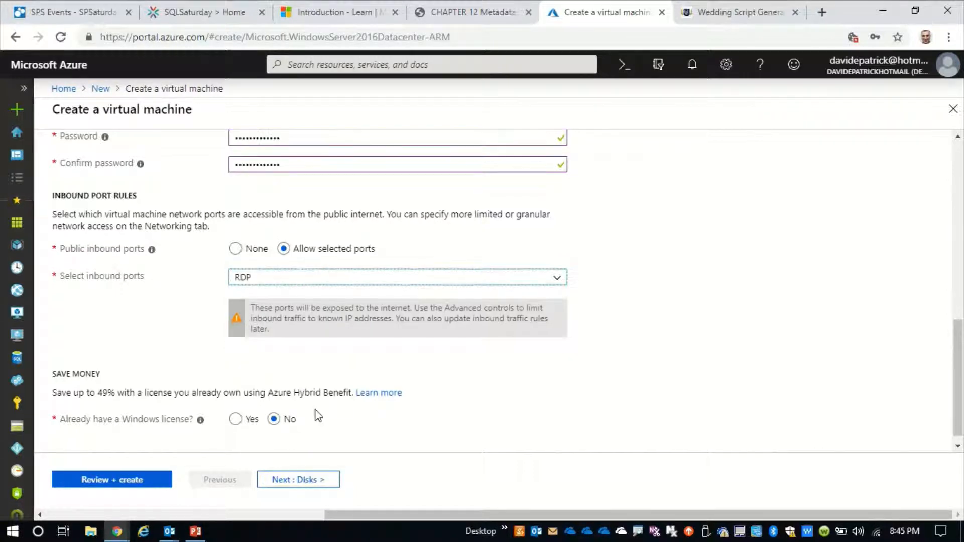
Claim an existing Windows Server license and confirm Azure Hybrid Benefit eligibility
scroll(181, 417, down, 1)
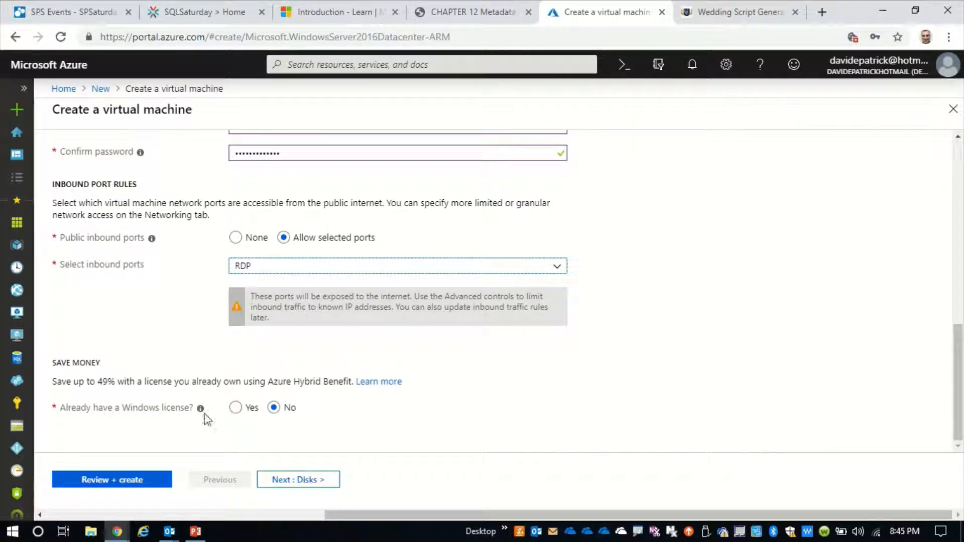
click(235, 408)
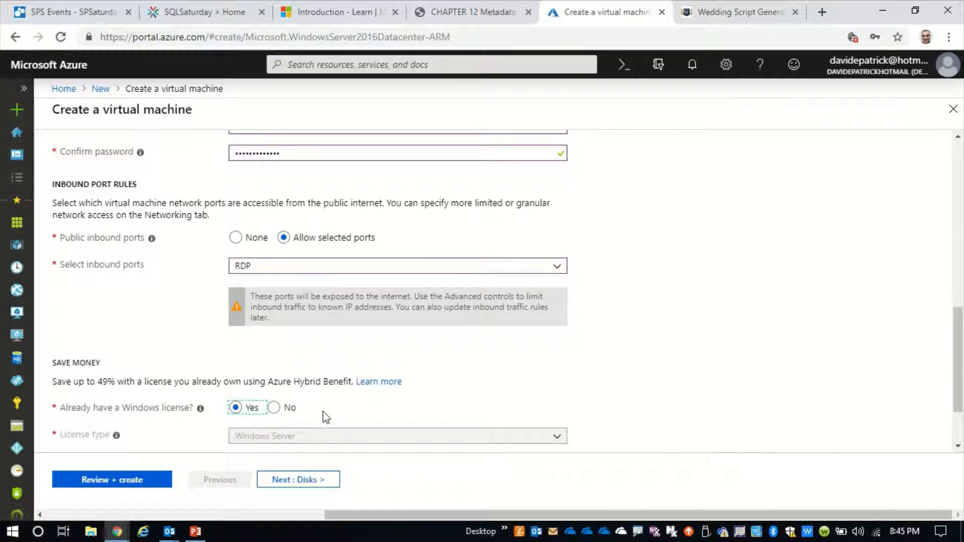
scroll(323, 411, down, 2)
click(235, 377)
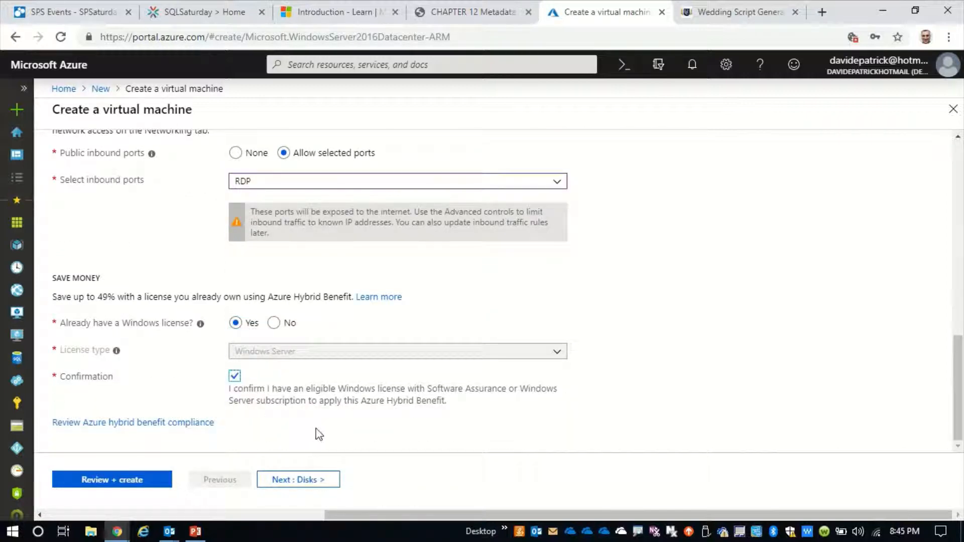
On the Disks tab, switch the OS disk type from Premium SSD to Standard HDD
click(291, 479)
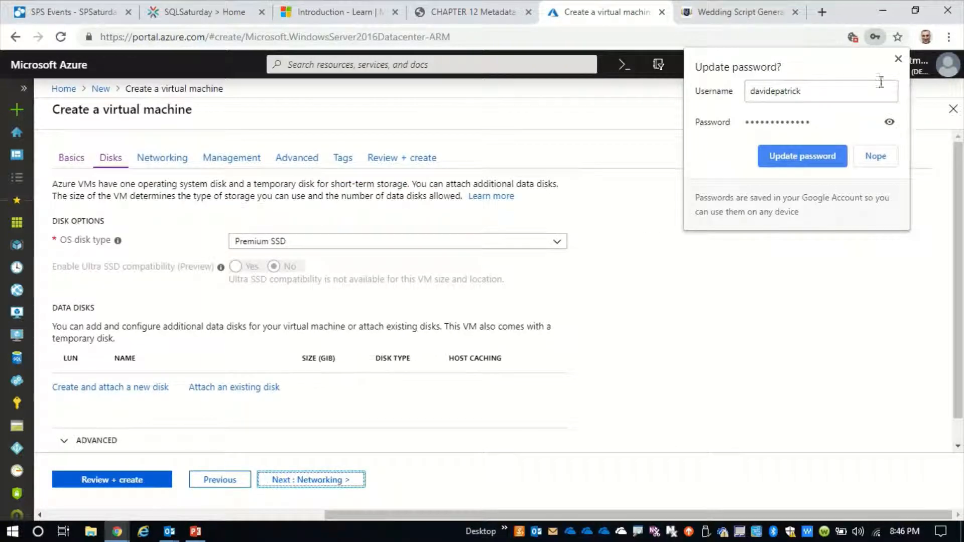
click(897, 59)
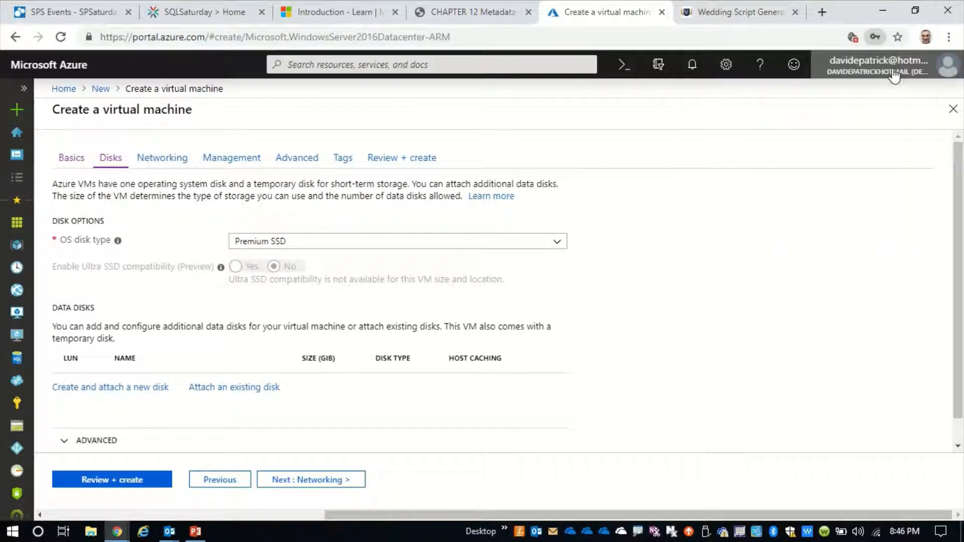
click(301, 242)
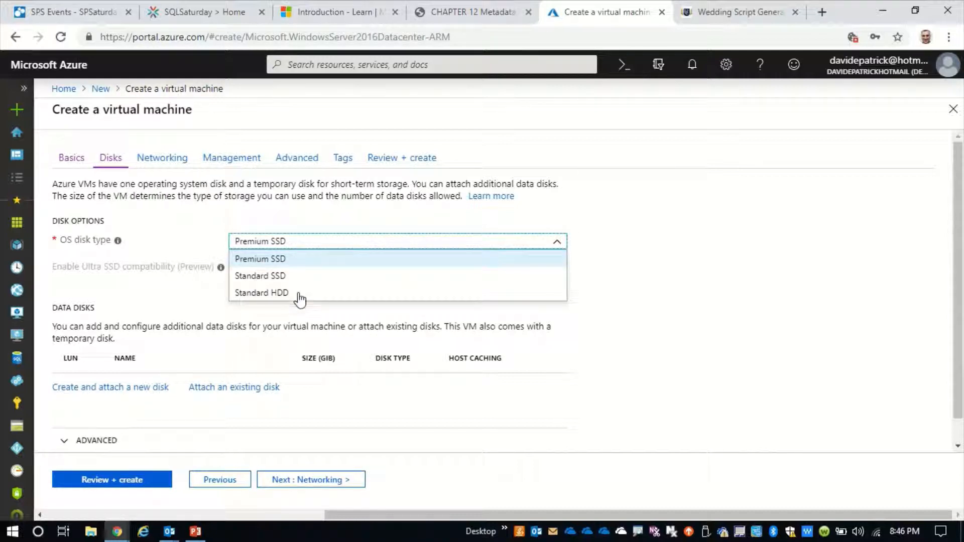
click(258, 293)
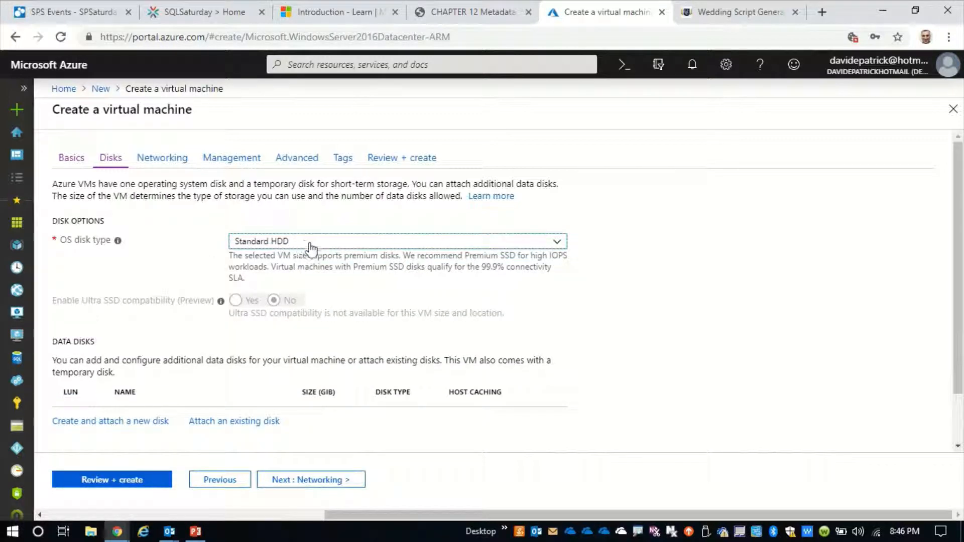
scroll(275, 358, down, 2)
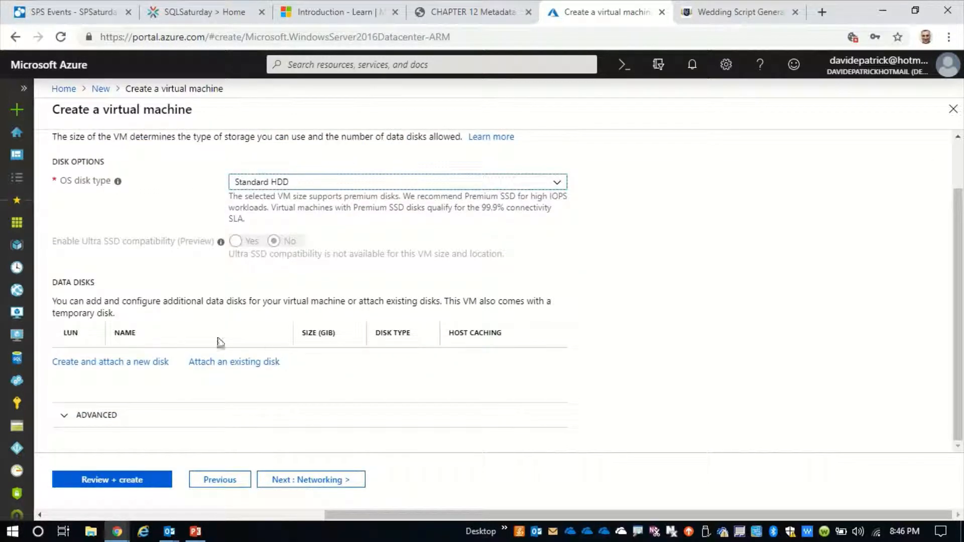
Review the Networking tab's new virtual network, default subnet, public IP and RDP access
click(294, 485)
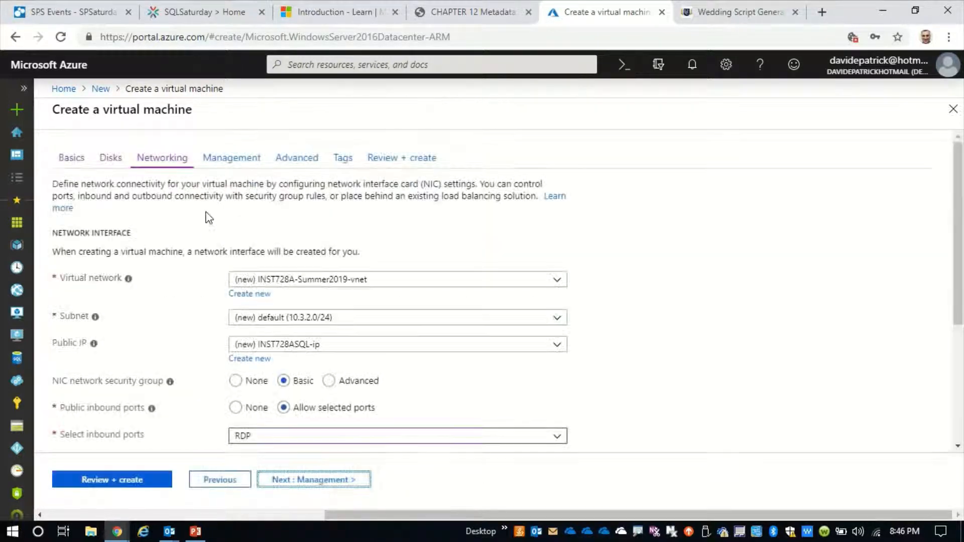
scroll(350, 399, down, 3)
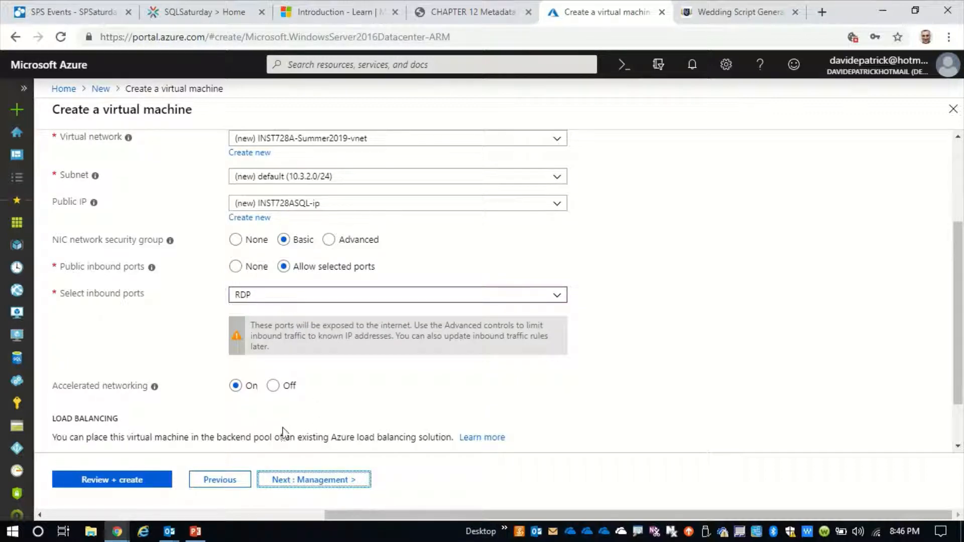
scroll(301, 264, up, 3)
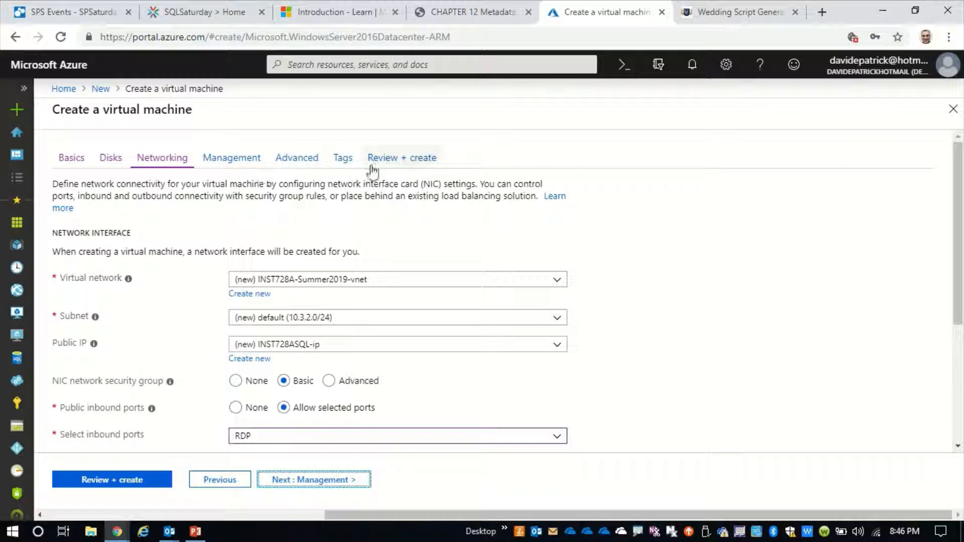
Review the validated VM summary and submit its deployment to INST728A-Summer2019
click(136, 483)
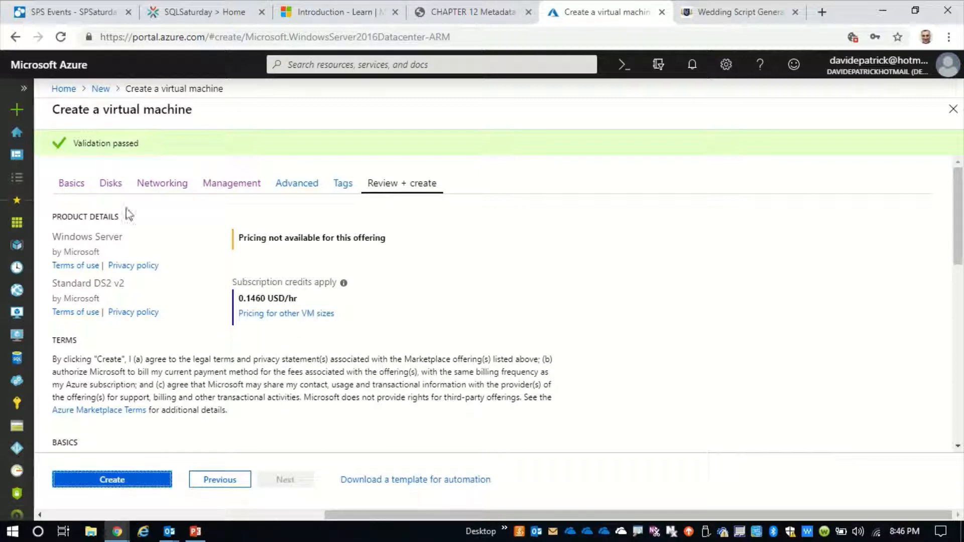
scroll(207, 402, down, 4)
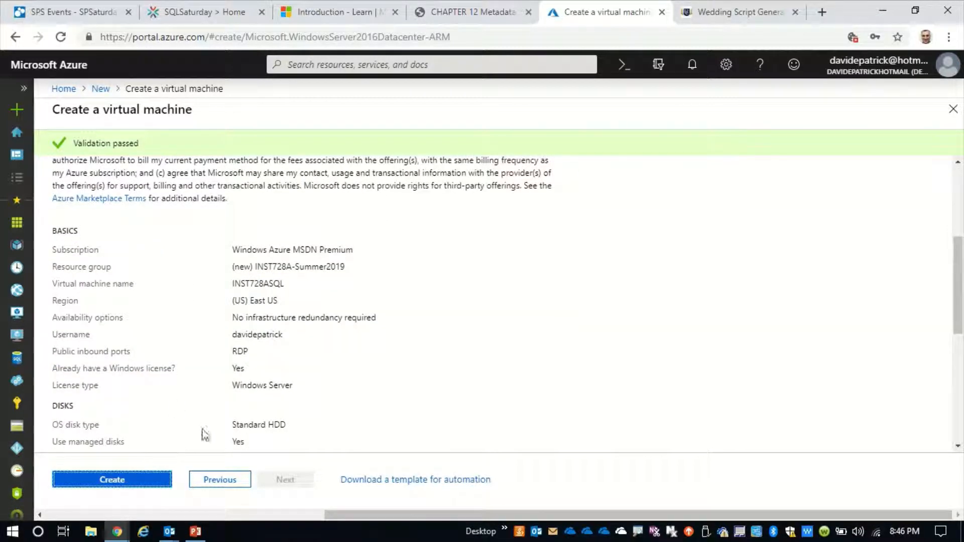
click(131, 480)
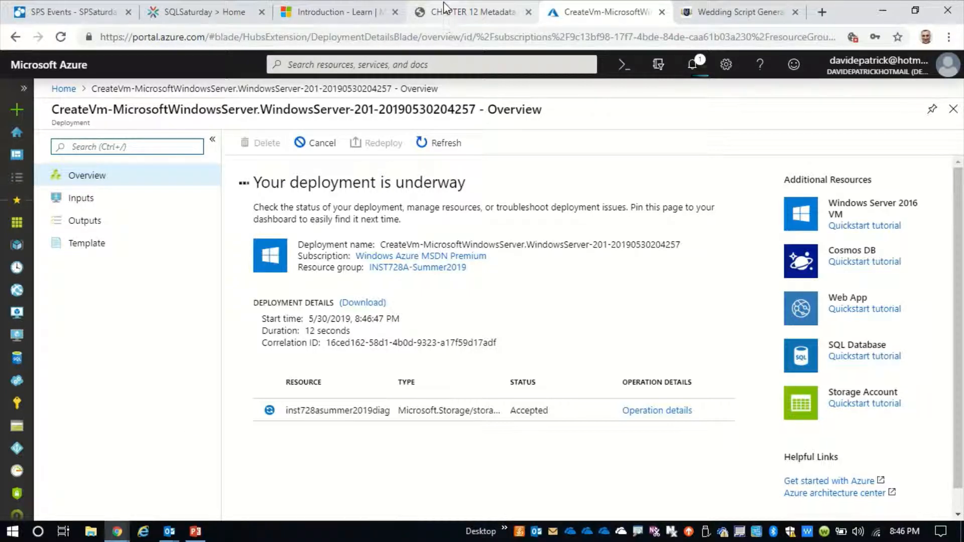
After deployment completes, go to the INST728ASQL VM's overview, running in East US
mouse_move(446, 7)
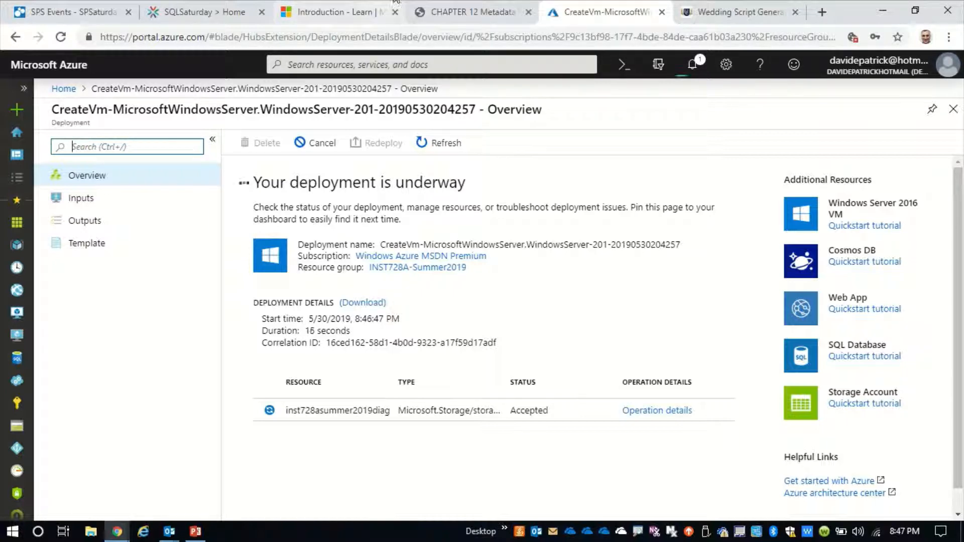
mouse_move(396, 1)
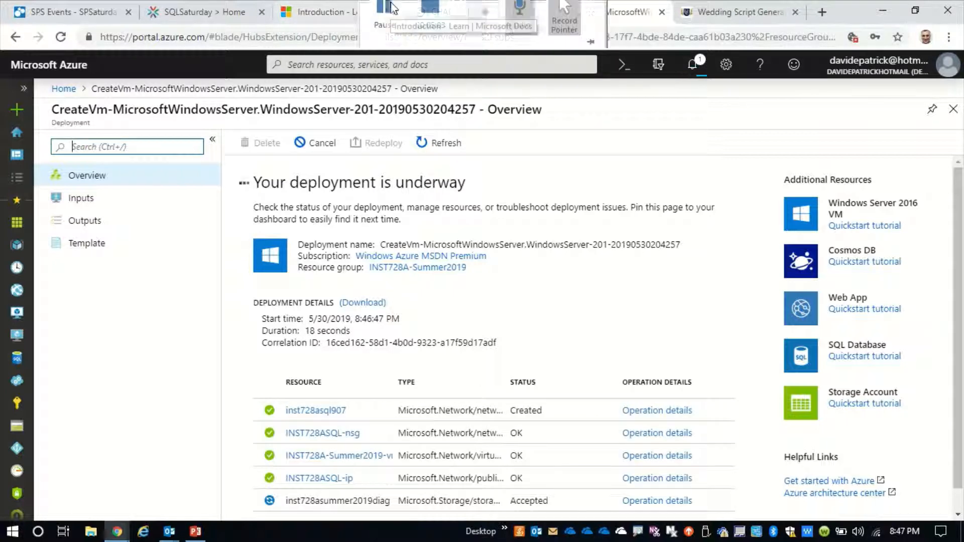
click(384, 20)
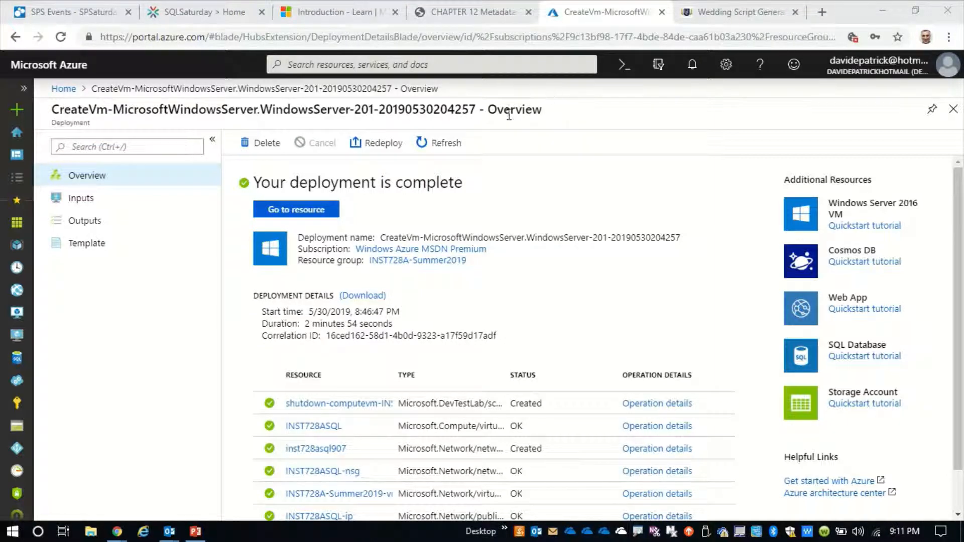
click(295, 213)
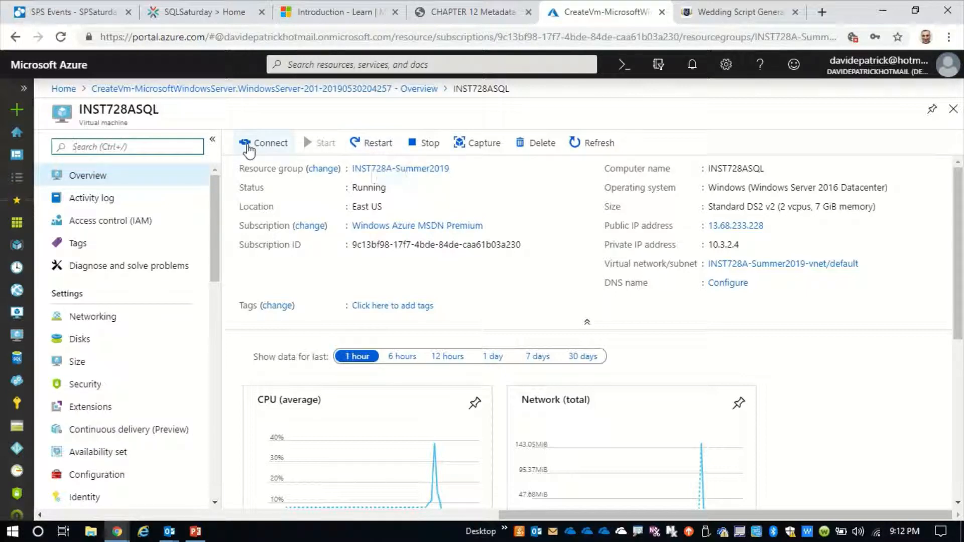
Download the VM's RDP connection file from the Connect pane and open it
click(249, 150)
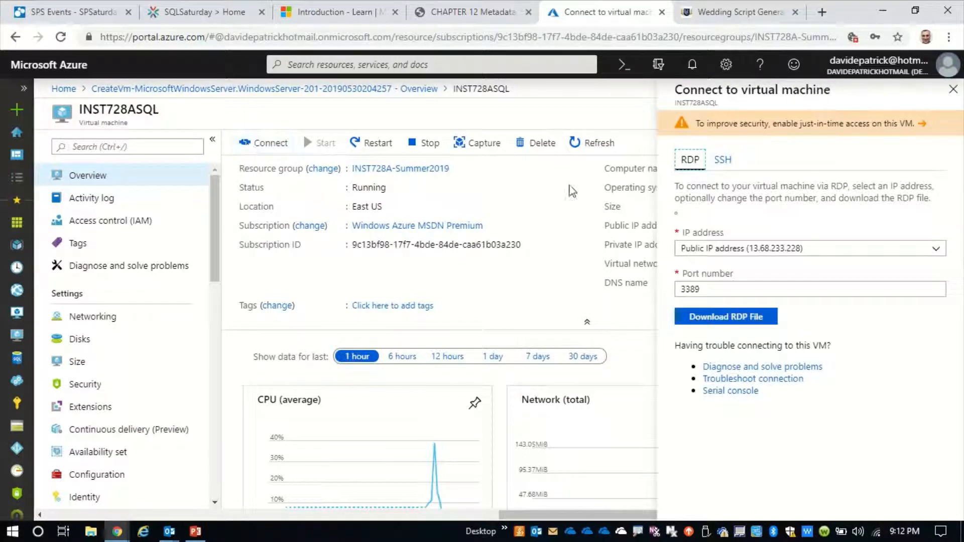
click(728, 325)
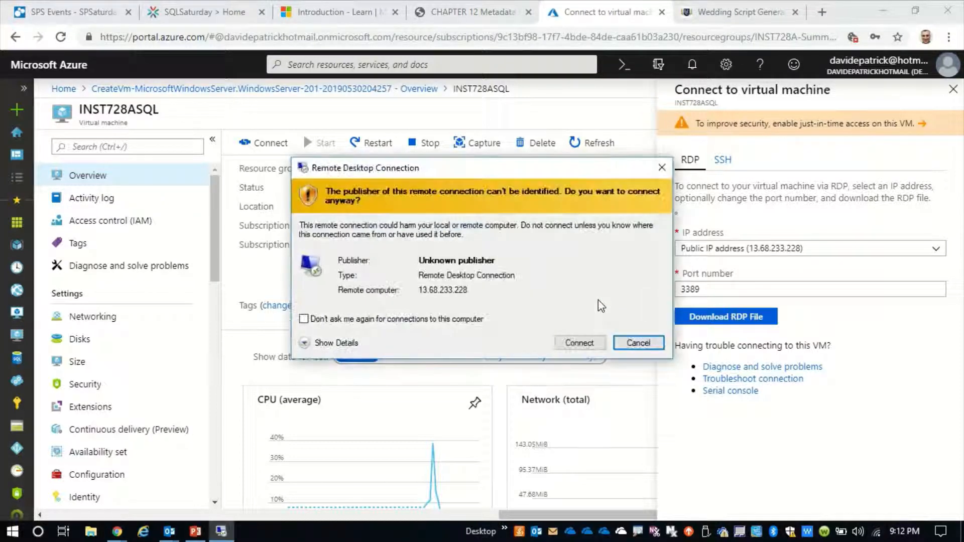
Proceed past the unknown-publisher warning and enter the VM account's user name and password
click(579, 342)
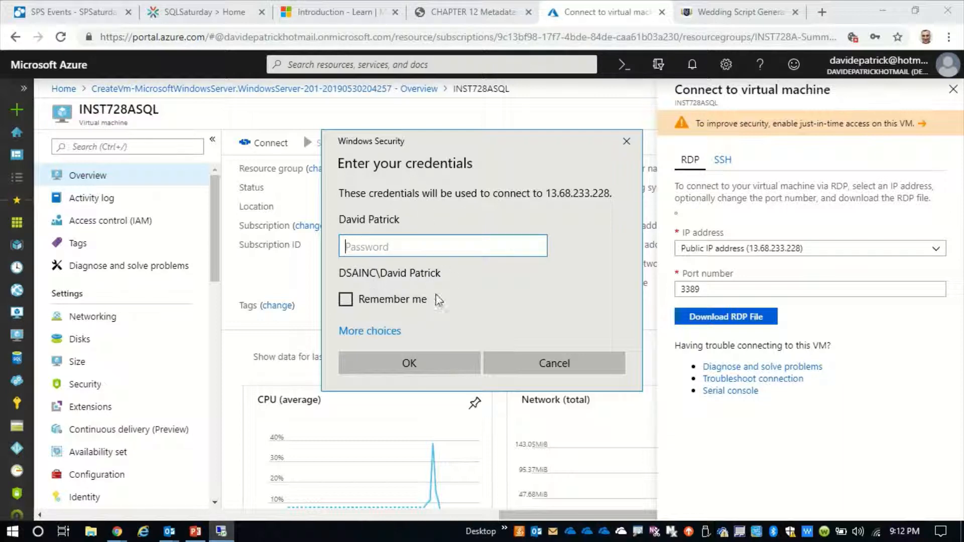
click(390, 336)
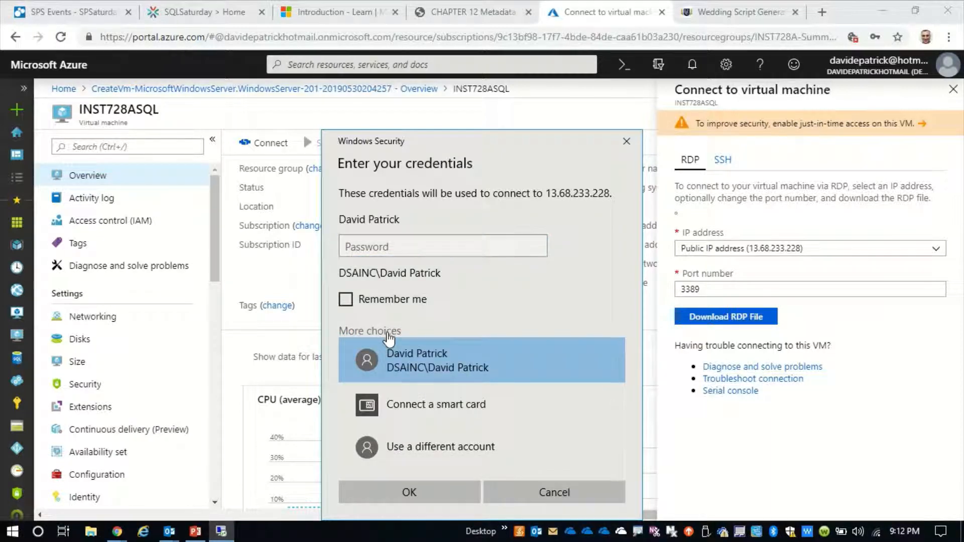
click(458, 447)
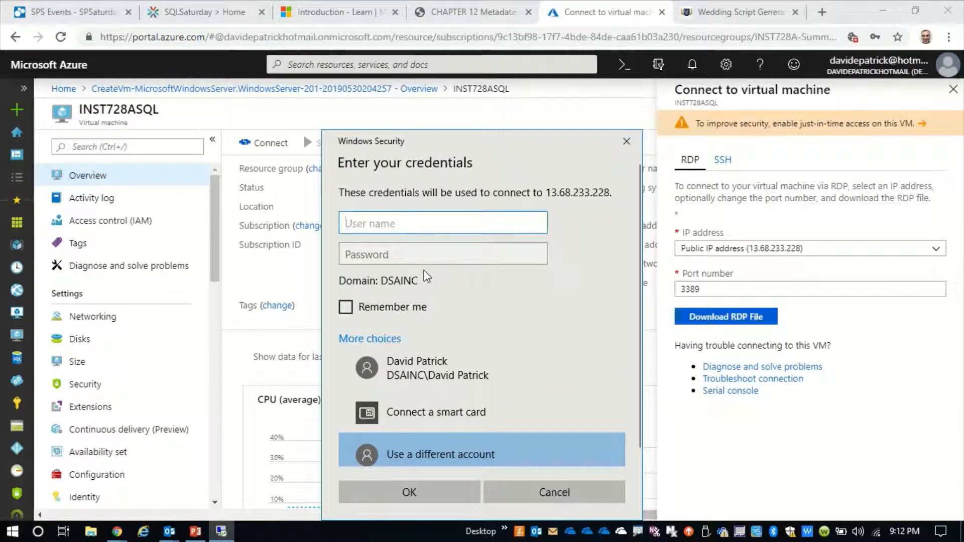
text(davidea)
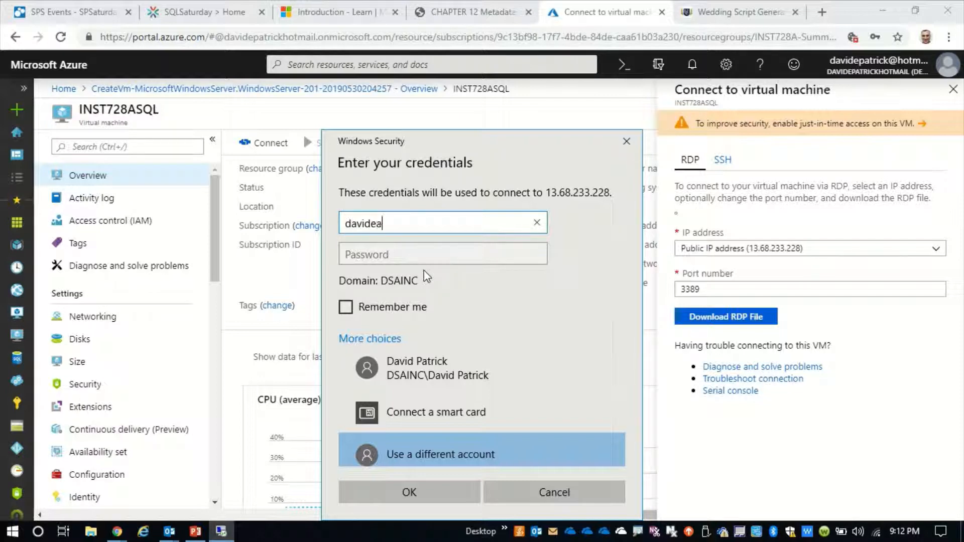
key(BackSpace)
text(patrick)
key(Tab)
text(•)
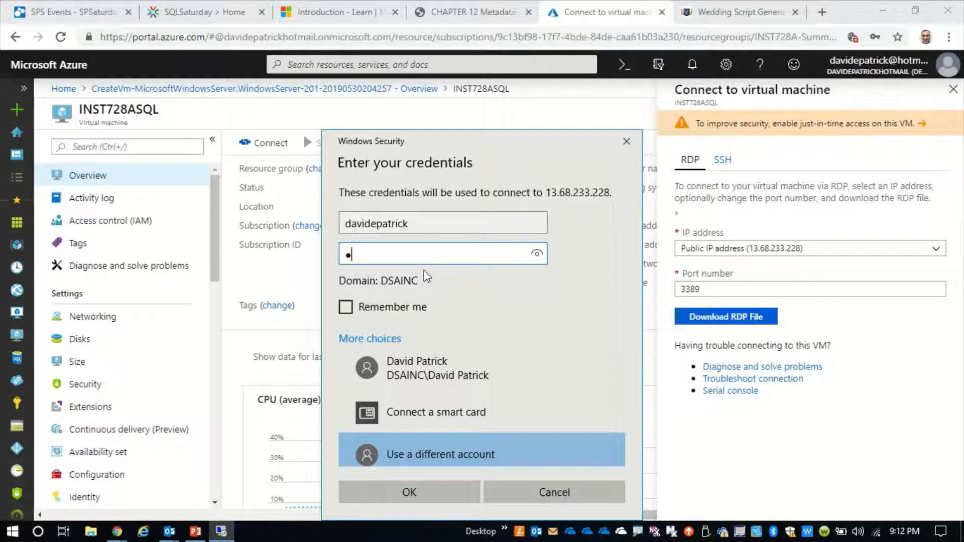
text(•••••••••)
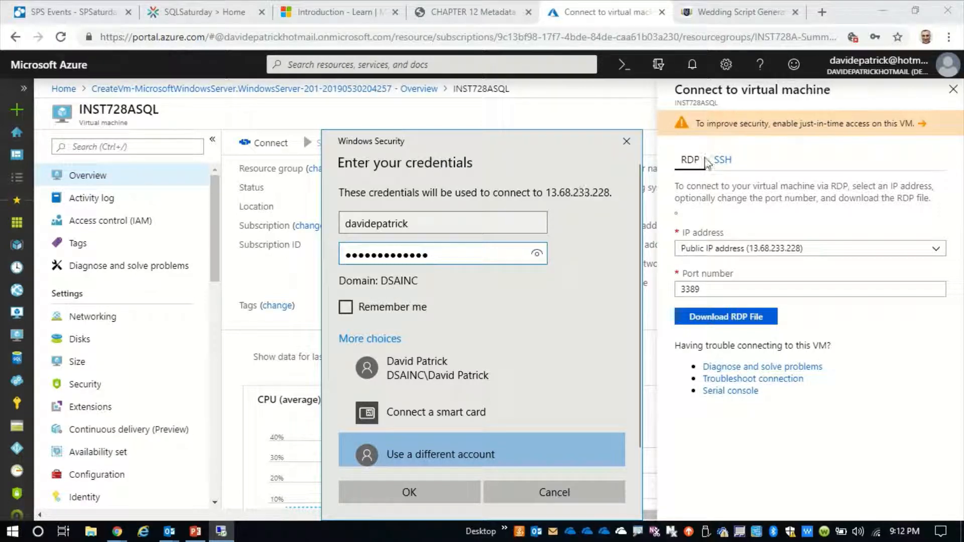
Prefix the user name with .\ for a local account, tick Remember me, and submit
click(436, 224)
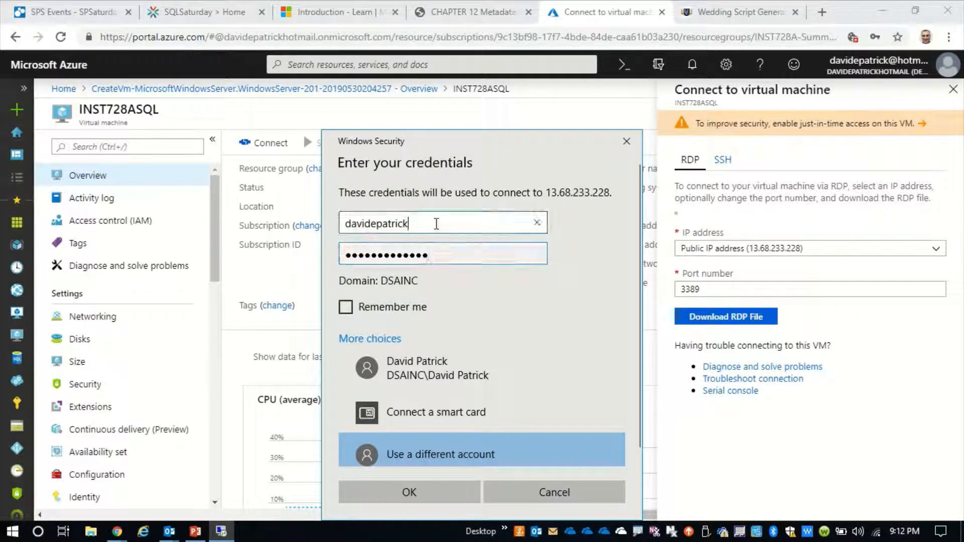
text(.\)
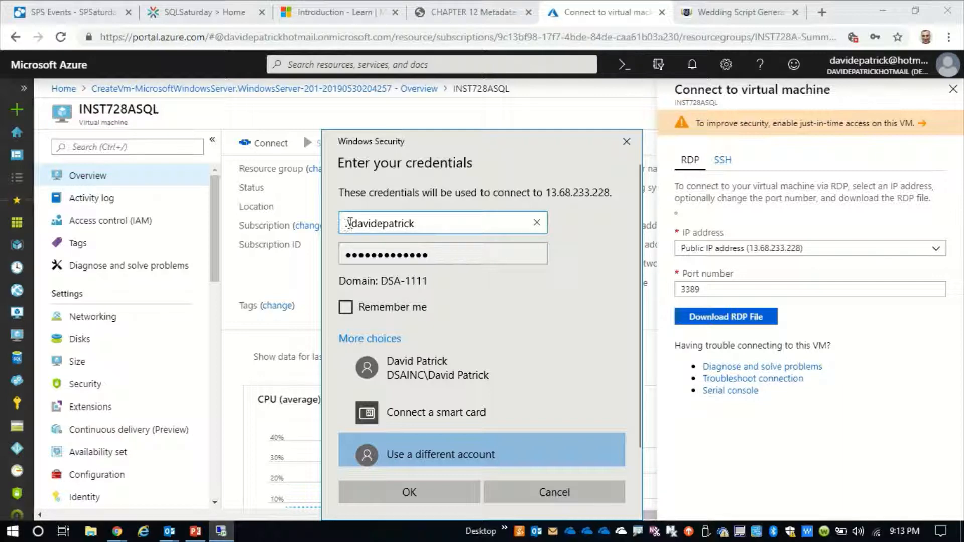
drag(351, 223, 446, 216)
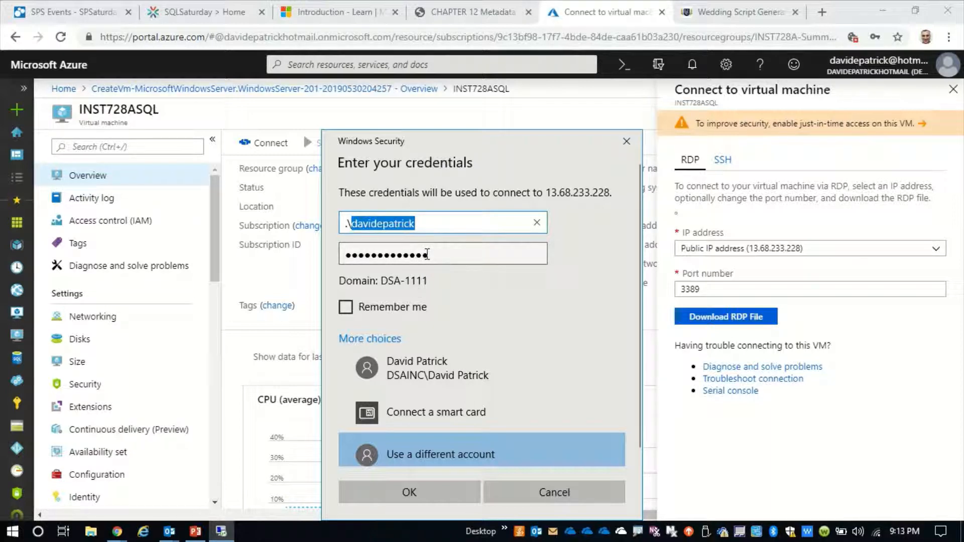
double_click(439, 256)
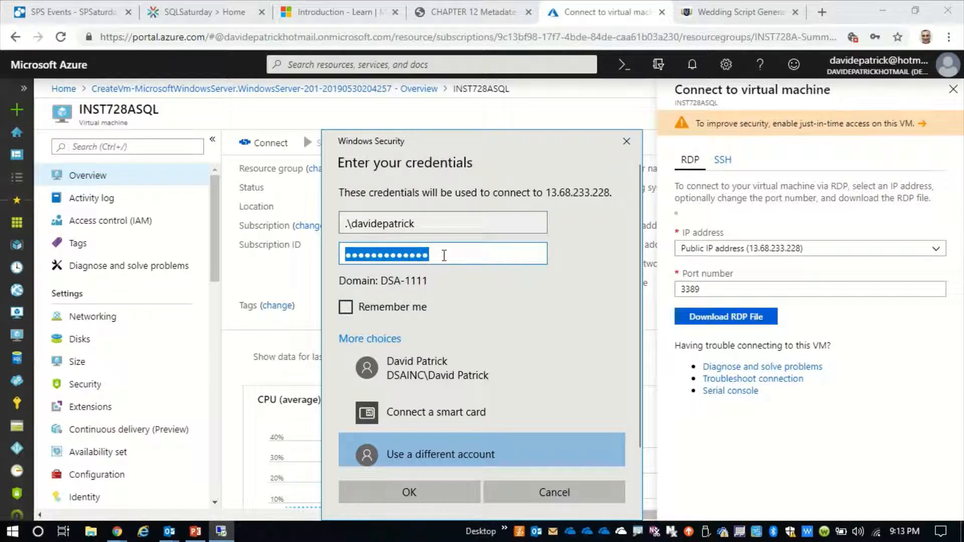
click(346, 306)
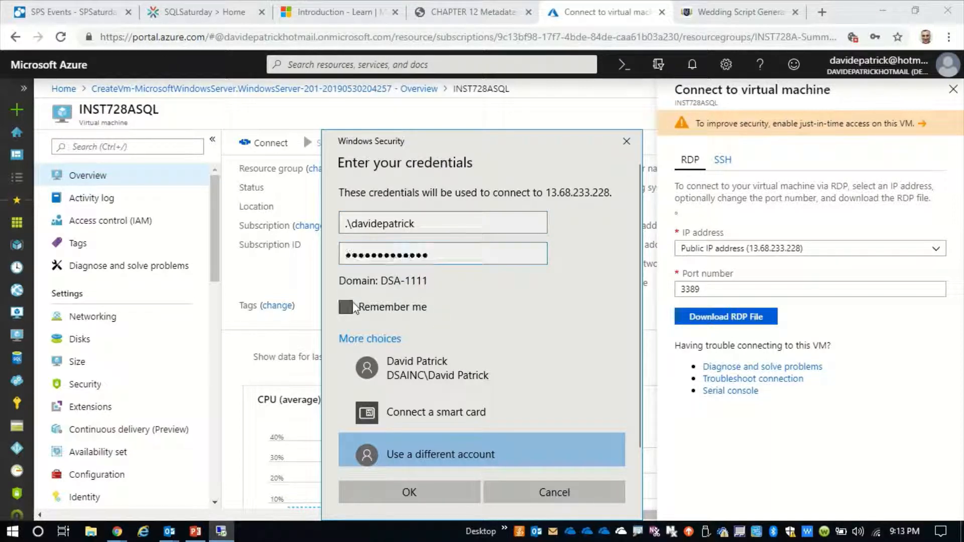
click(422, 491)
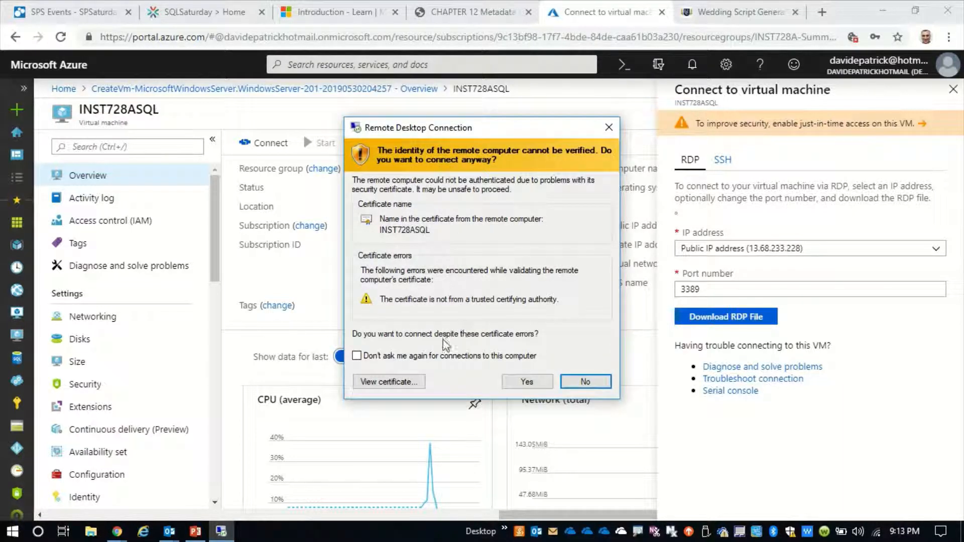
Suppress future certificate warnings for this computer and connect to the VM anyway
click(414, 355)
click(517, 381)
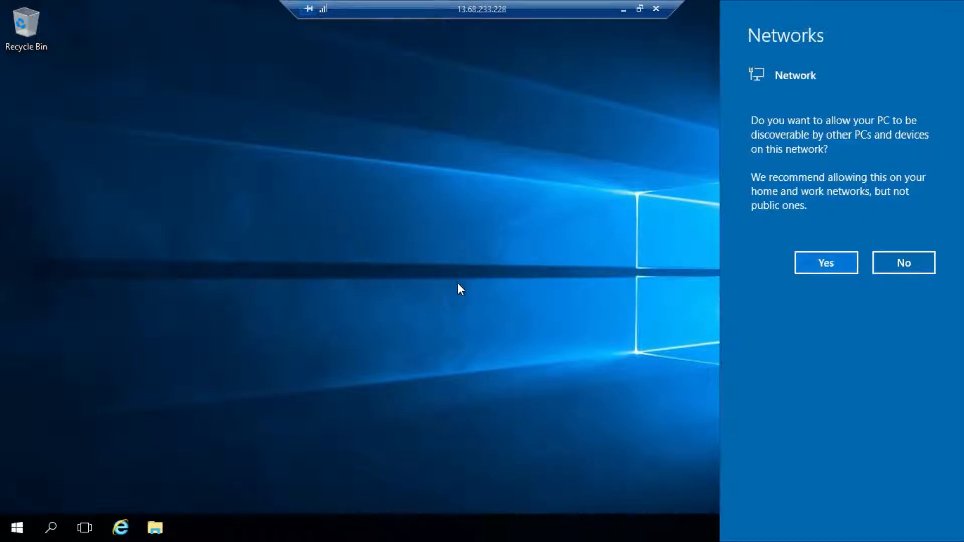
Decline network discoverability for this PC in the Networks panel
click(910, 270)
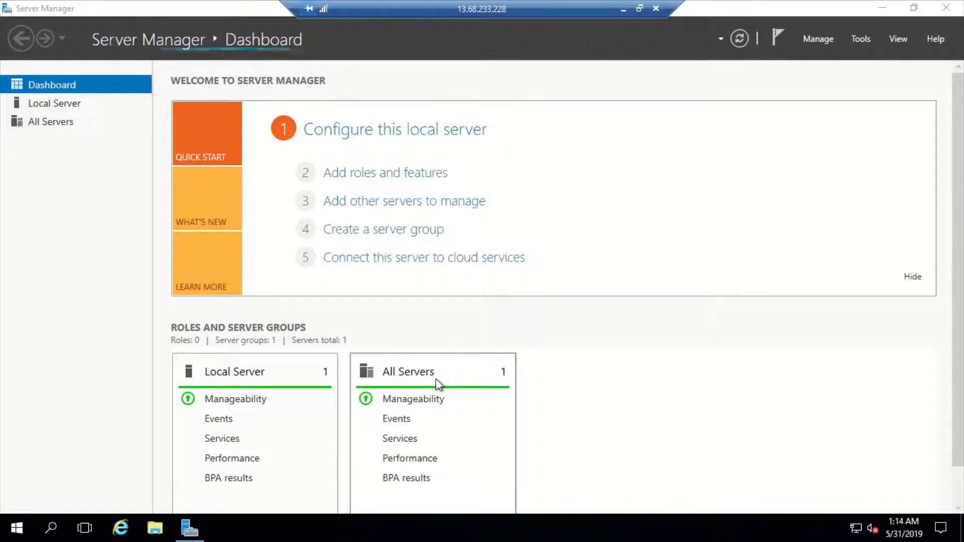
Show the Local Server properties and bring up the IE Enhanced Security Configuration settings
click(67, 104)
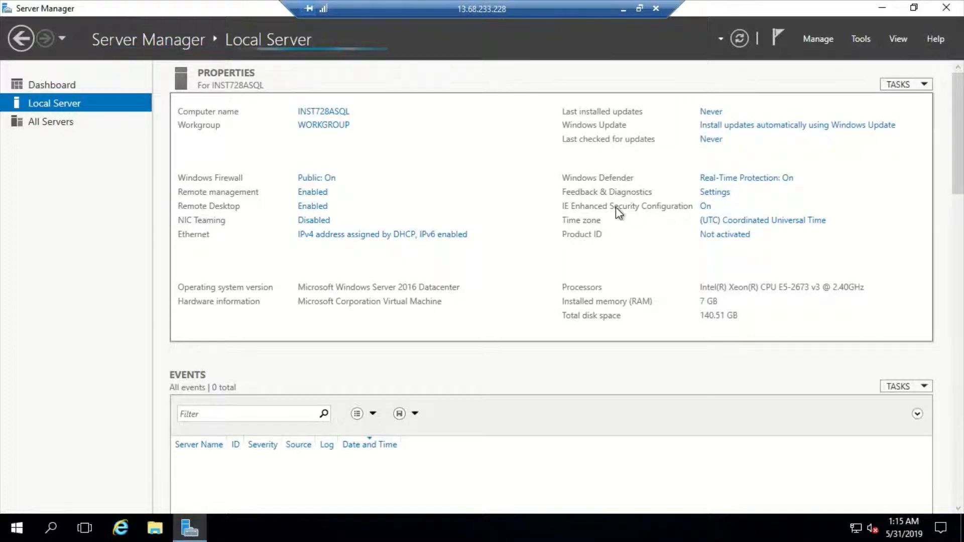
click(706, 207)
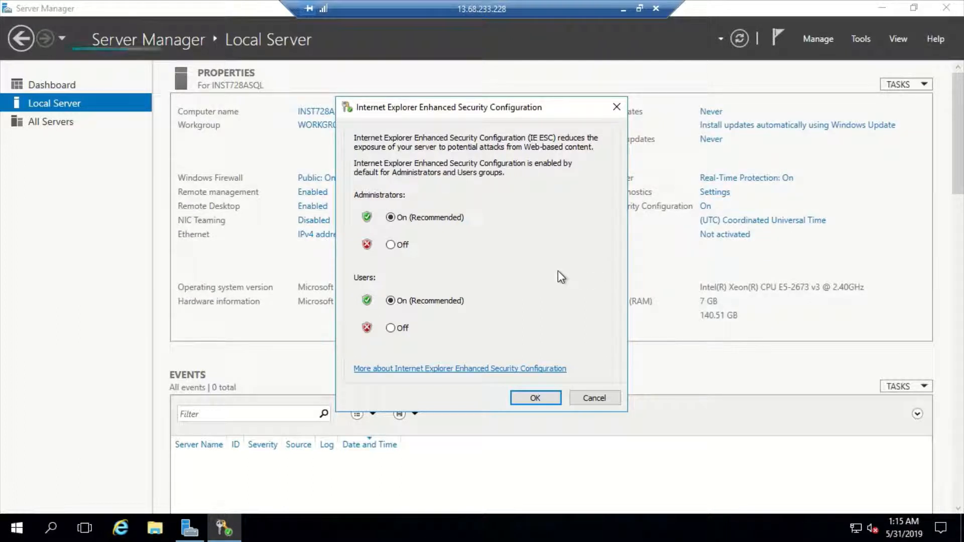
Set IE Enhanced Security Configuration Off for Administrators and Users, apply, and recheck the dialog
click(396, 246)
click(392, 328)
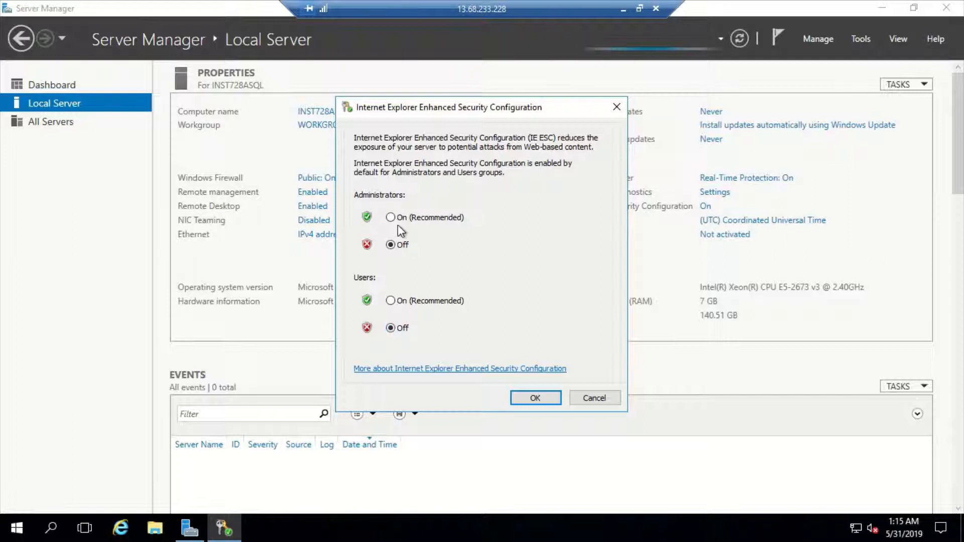
click(535, 398)
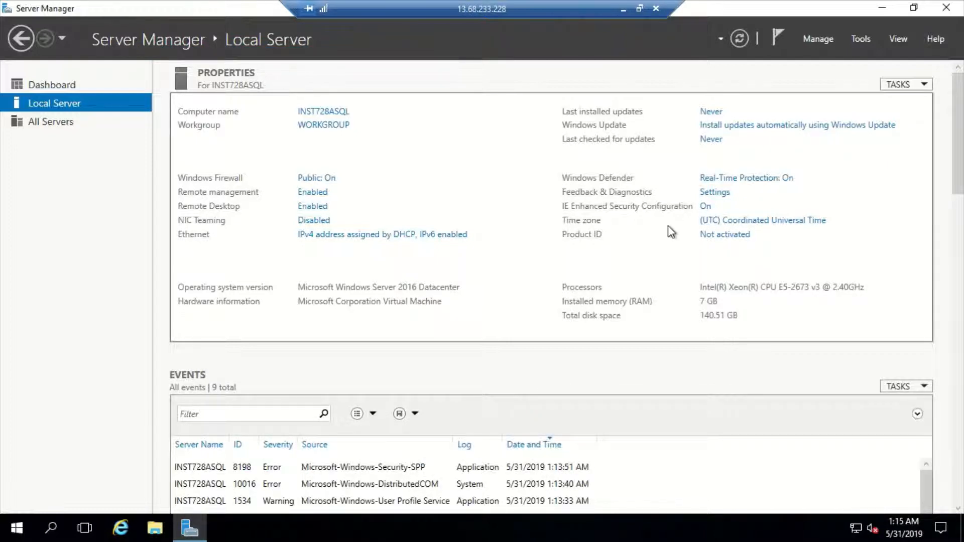
click(707, 210)
click(549, 401)
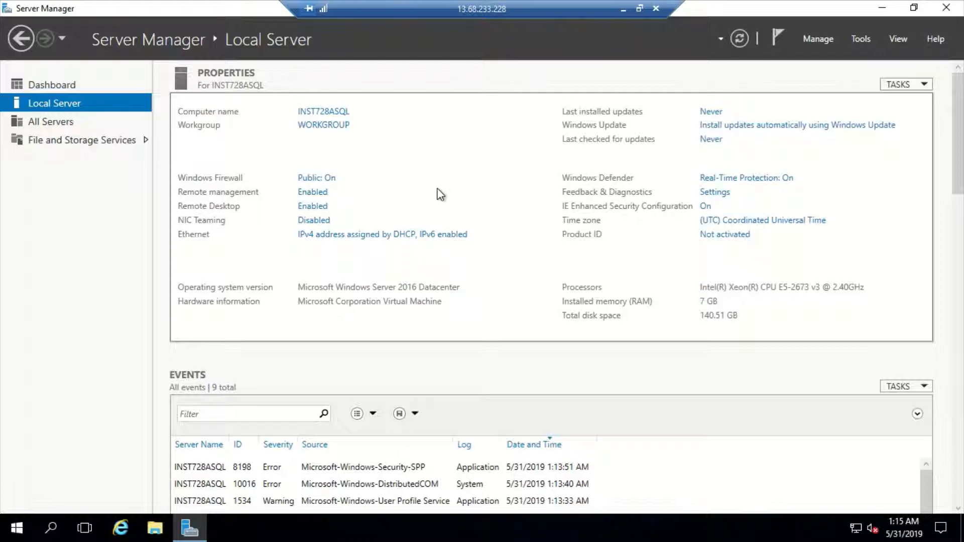
Close Server Manager and start Internet Explorer 11 with the recommended settings
click(946, 9)
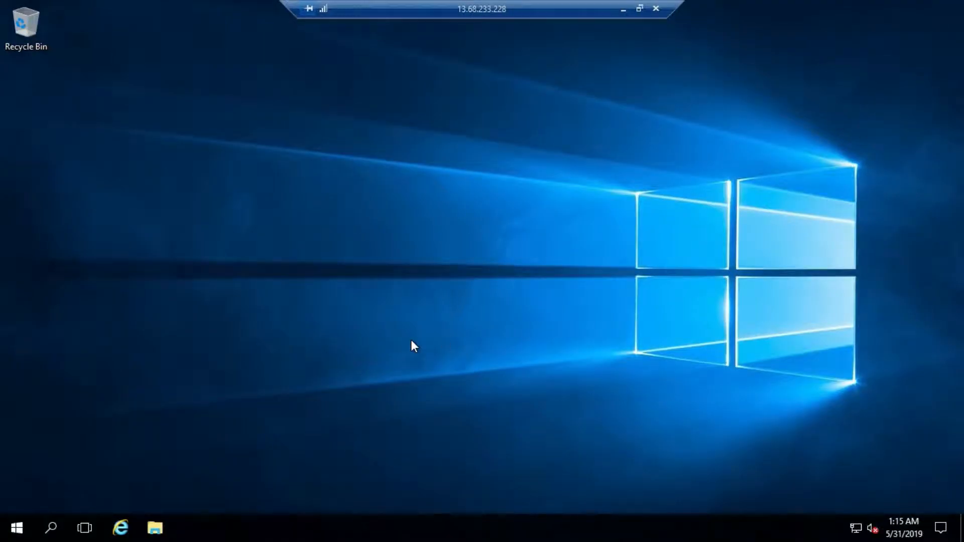
click(120, 527)
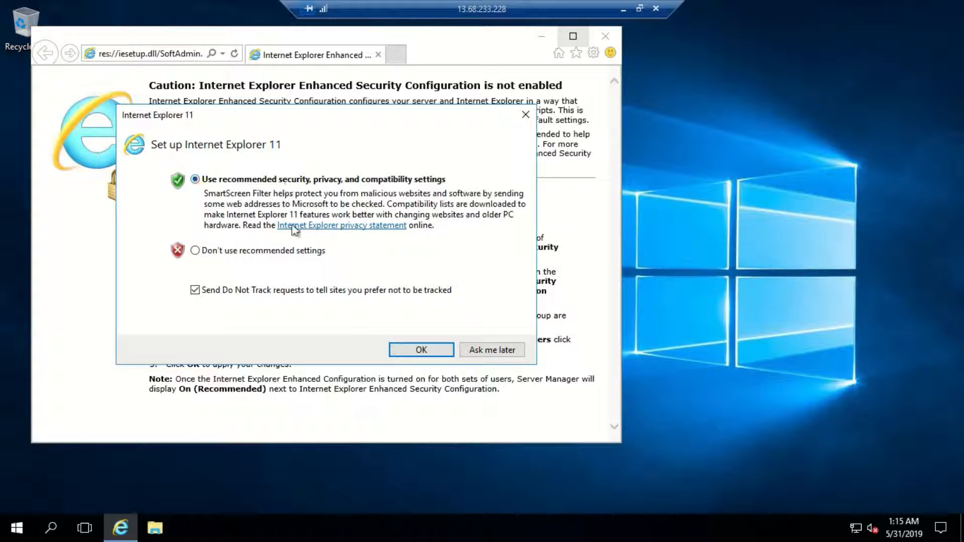
click(426, 349)
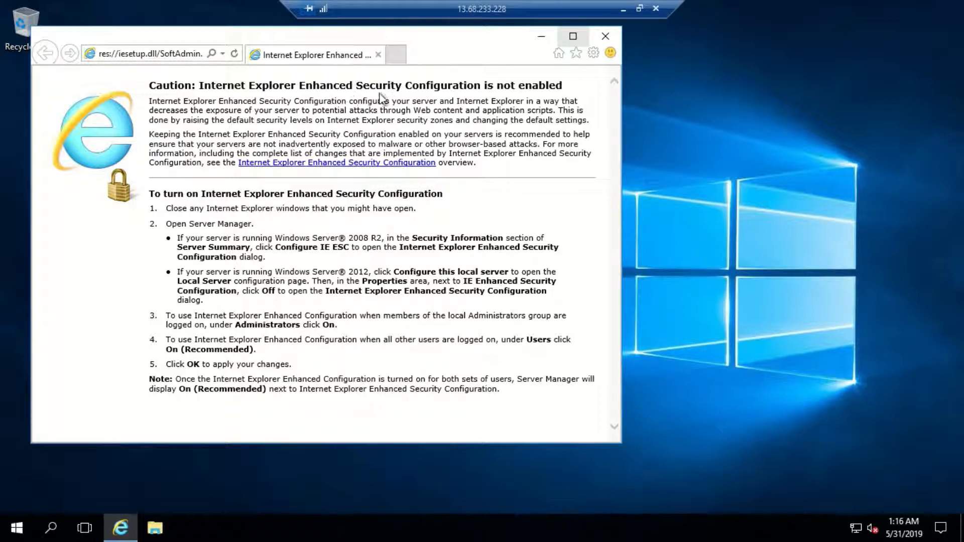
click(172, 54)
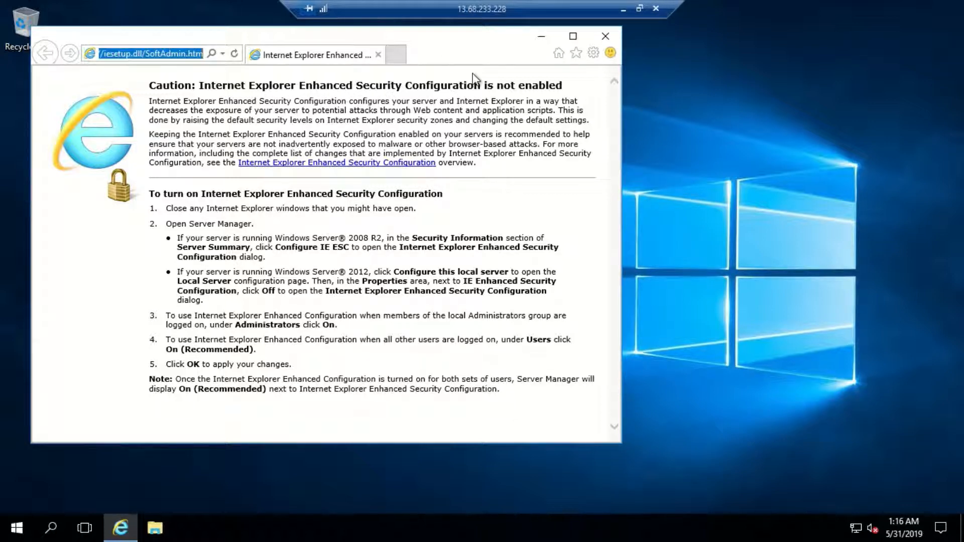
Browse to google.com and maximize the browser window
text(goog)
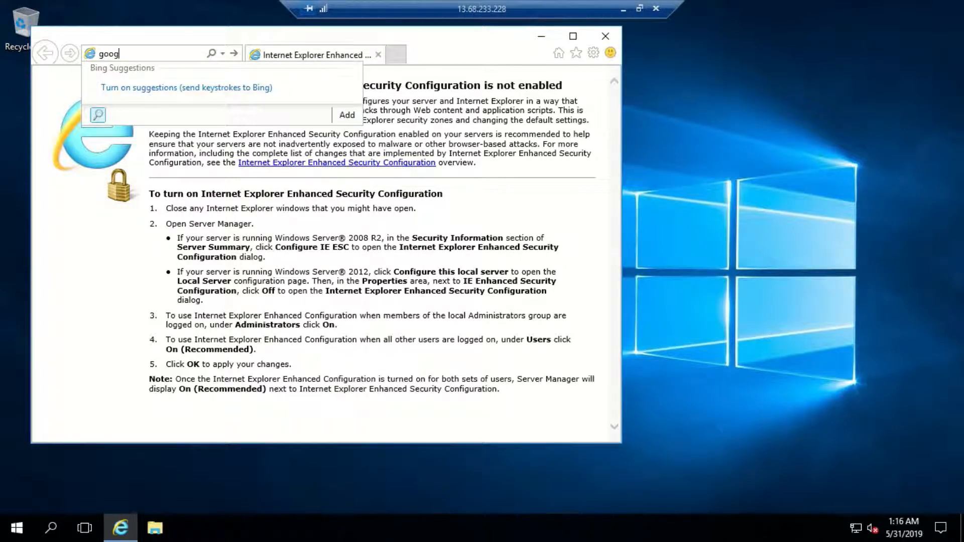
text(le.com)
key(Return)
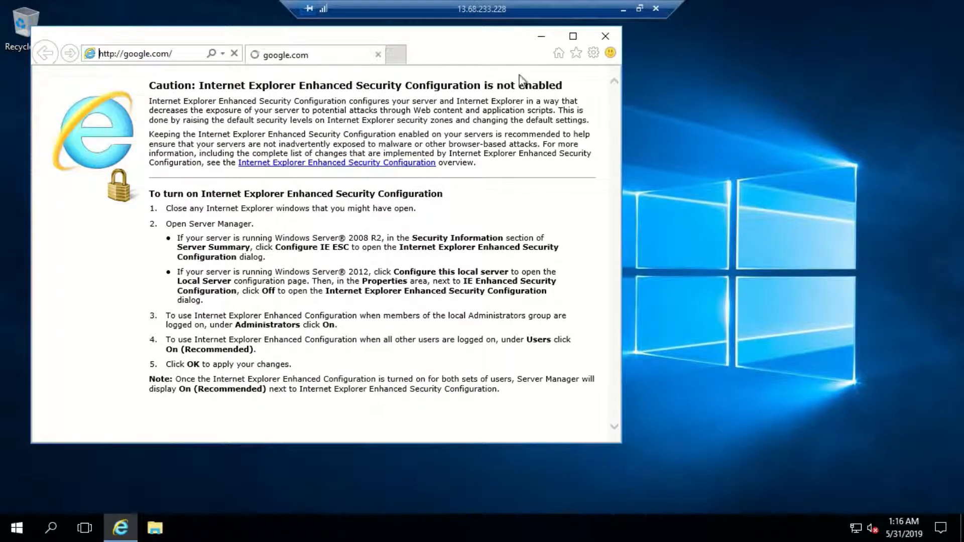
click(574, 38)
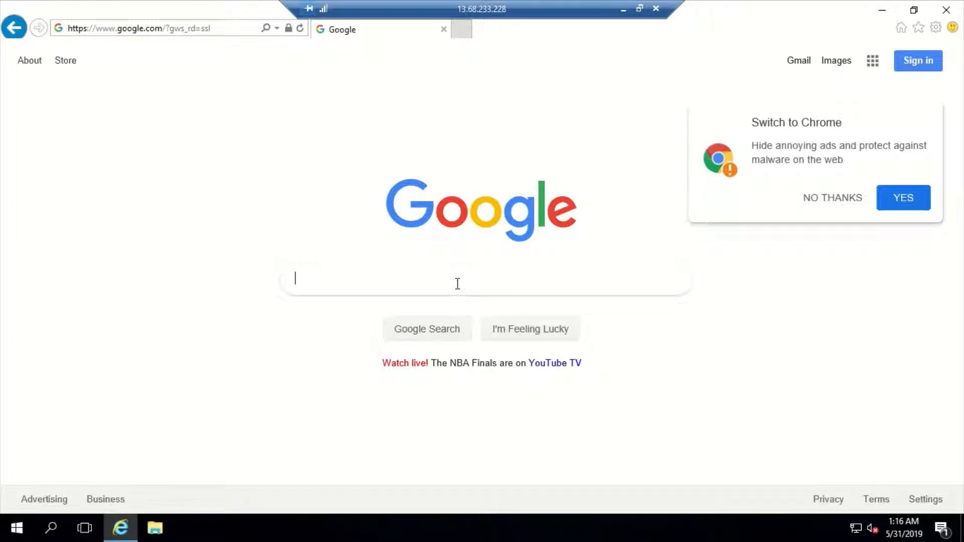
Search Google for 'sql server 2017 developer edition'
text(sql)
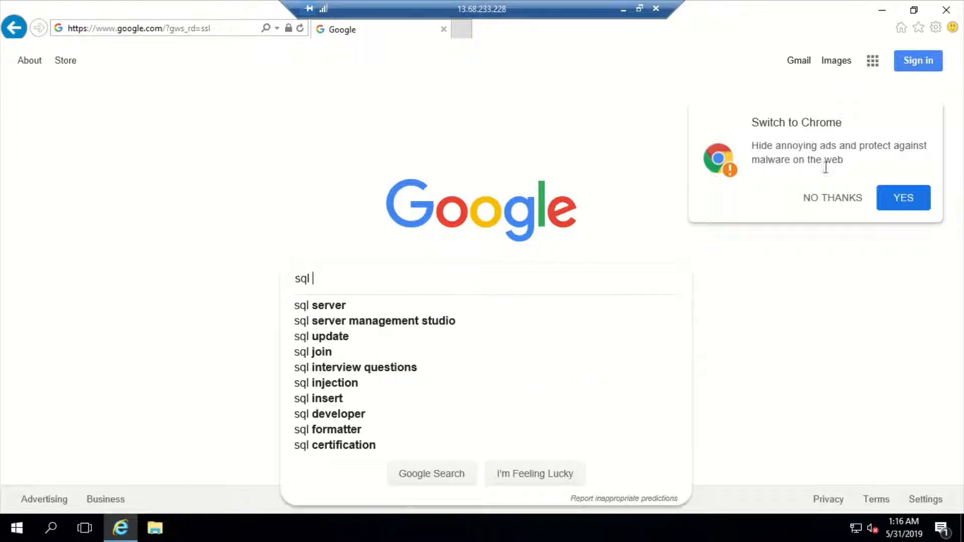
click(834, 198)
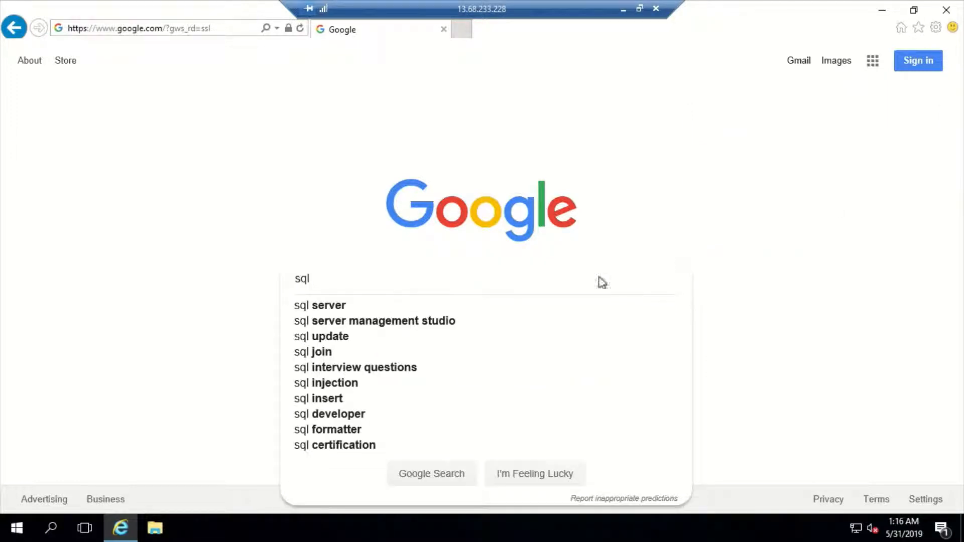
click(426, 308)
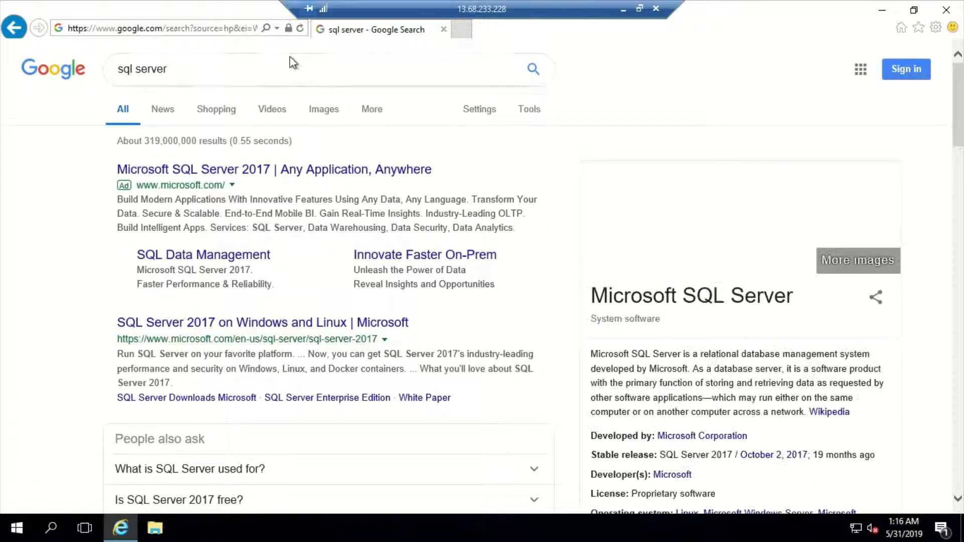
click(291, 60)
text(201)
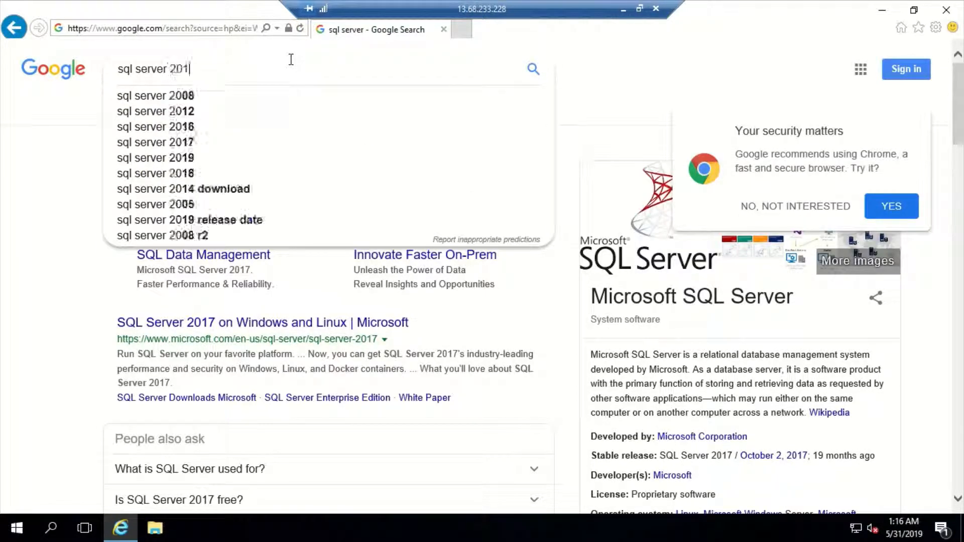
text(7 developer edition)
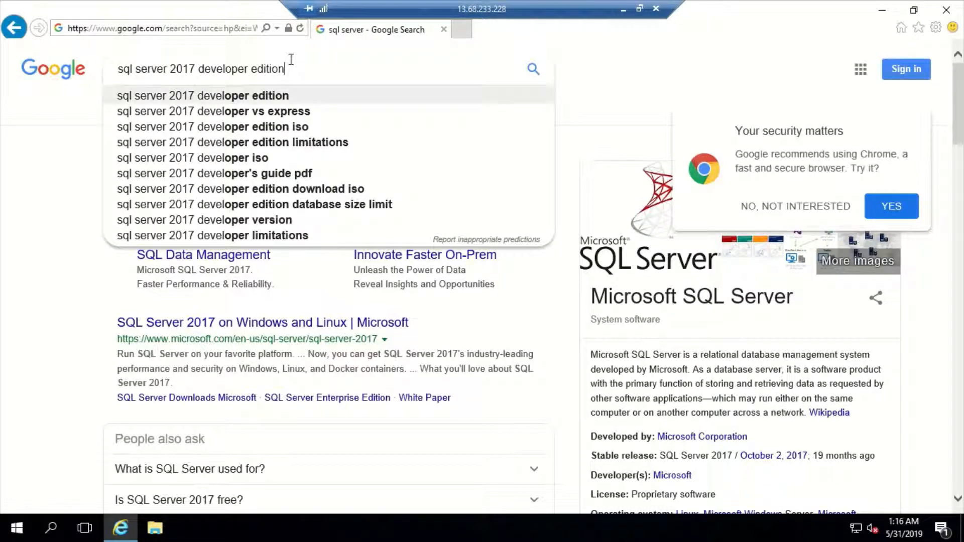
key(Return)
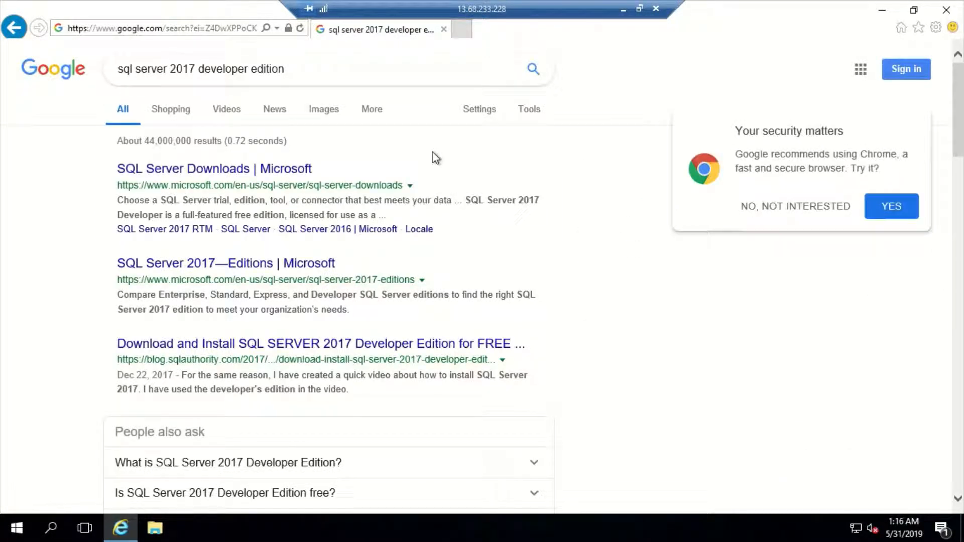
Dismiss the Chrome promotion and reach the SQL Server 2017 trial downloads via the Editions result
click(845, 208)
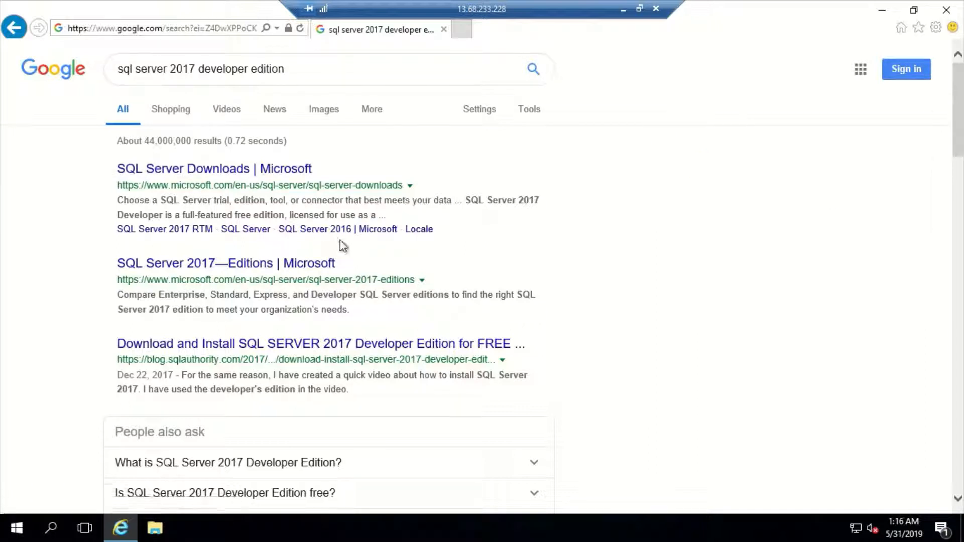
click(230, 265)
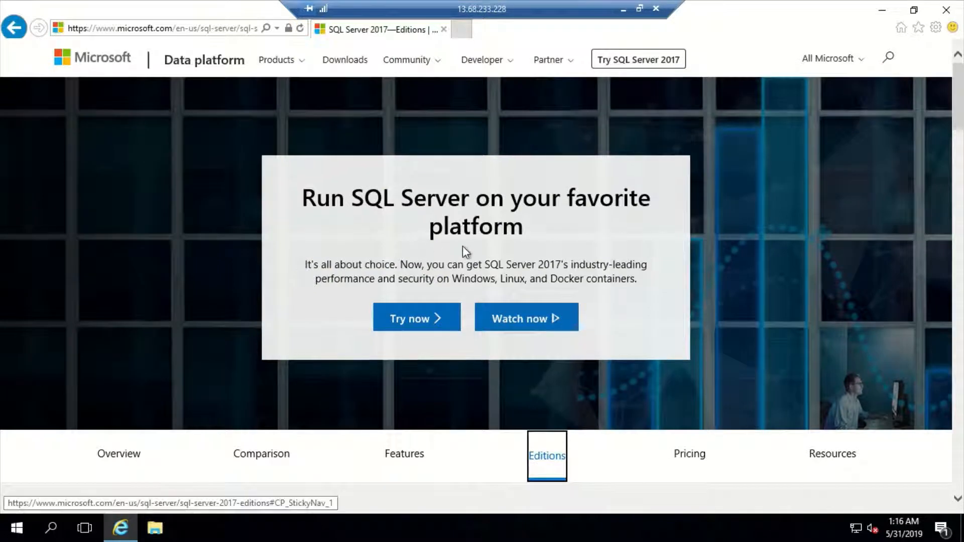
click(424, 321)
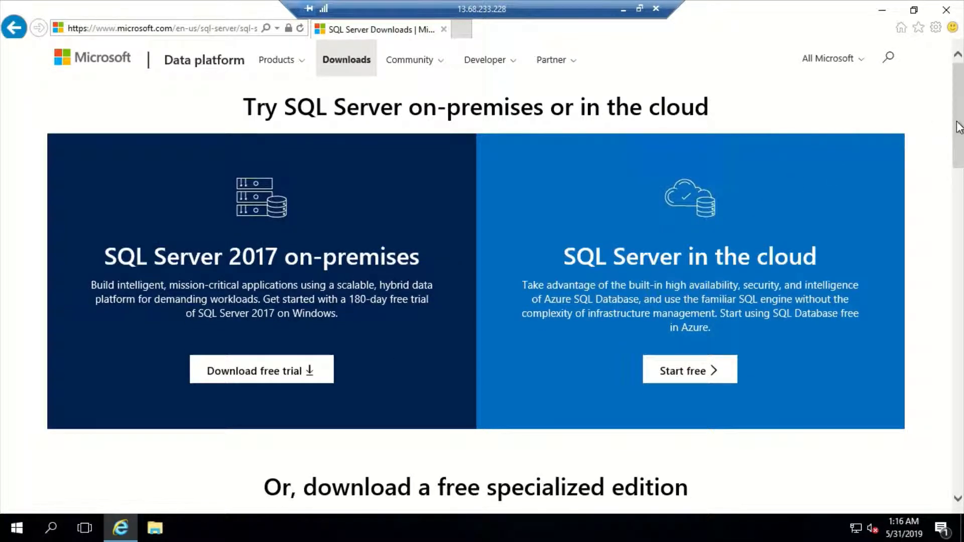
Decline the survey and open the Install on Windows evaluation page from the Windows setup options
drag(959, 127, 959, 276)
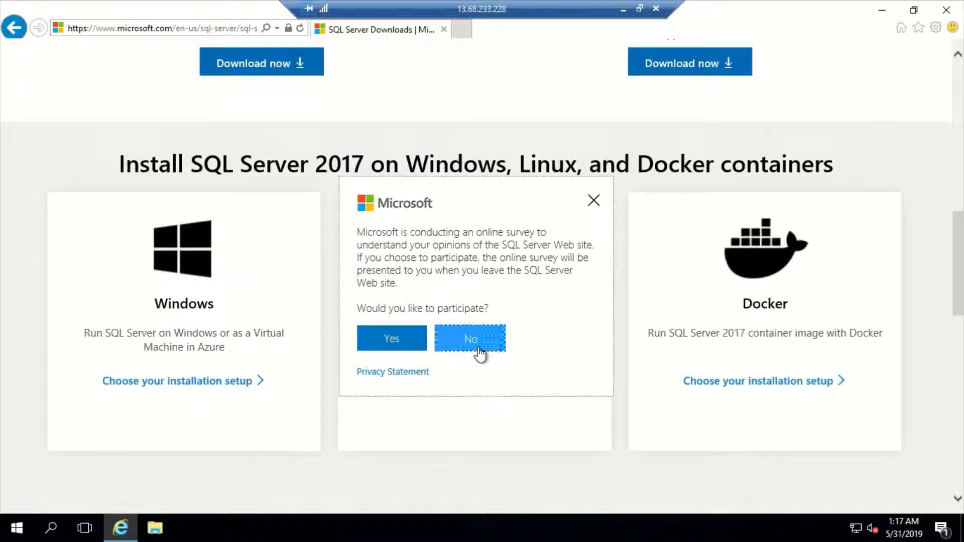
click(455, 336)
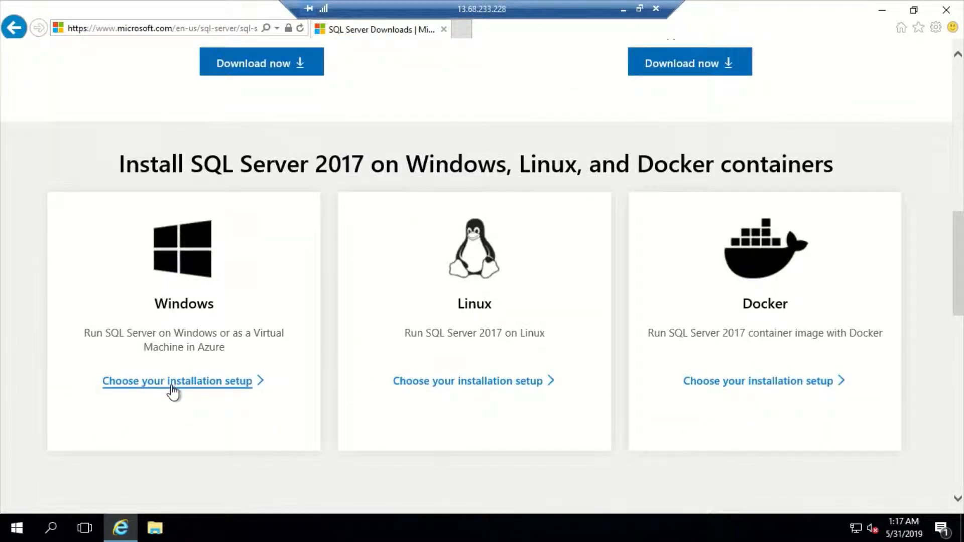
click(171, 387)
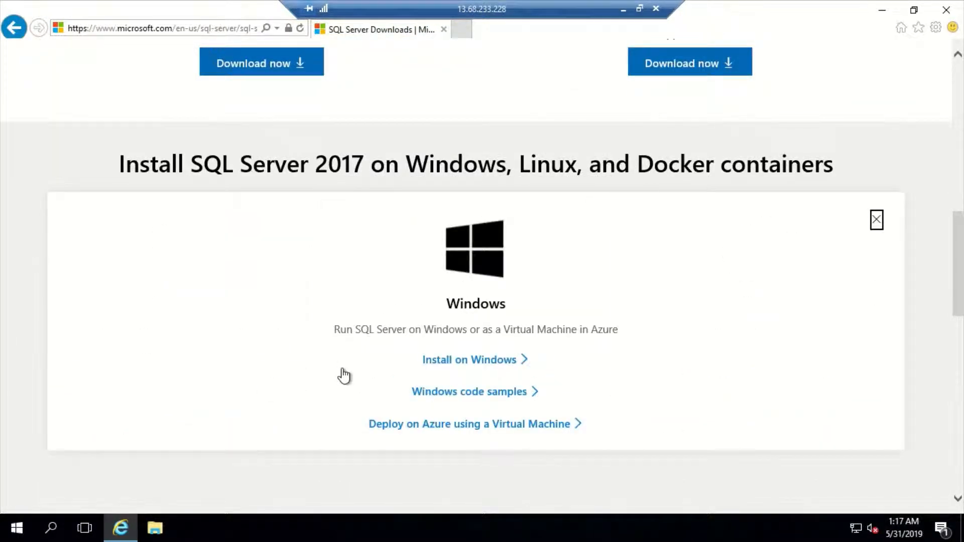
click(484, 360)
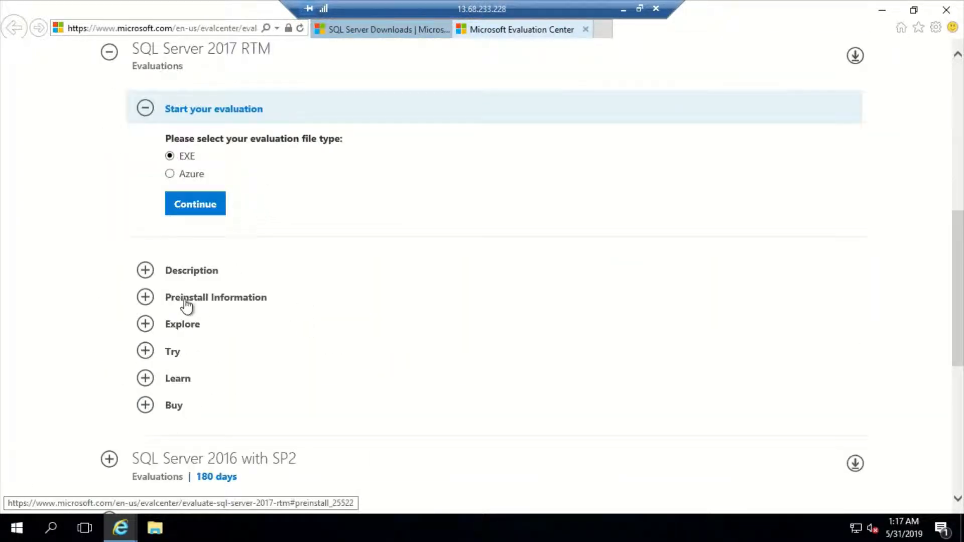
Look over the Microsoft Evaluation Center page, then close its tab
scroll(260, 307, down, 4)
scroll(262, 307, up, 5)
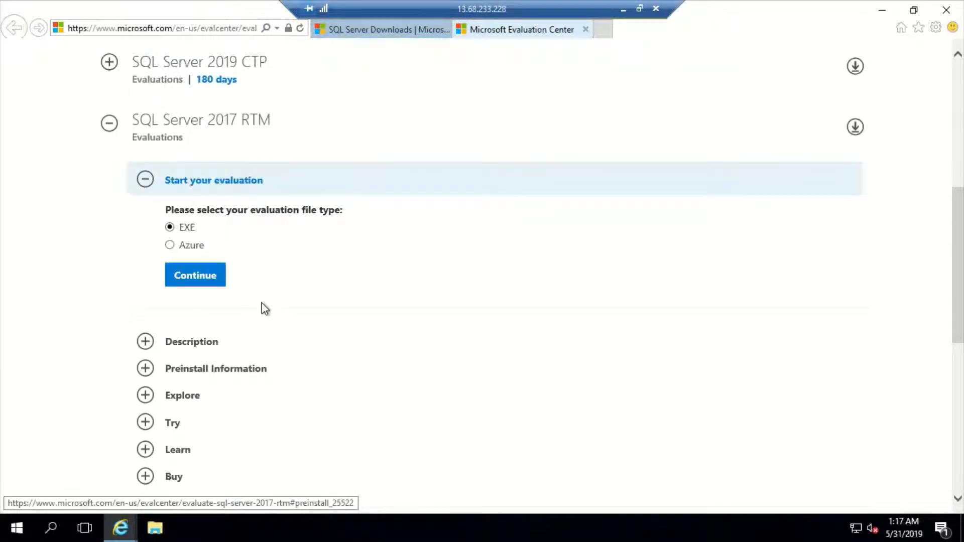
scroll(264, 308, up, 6)
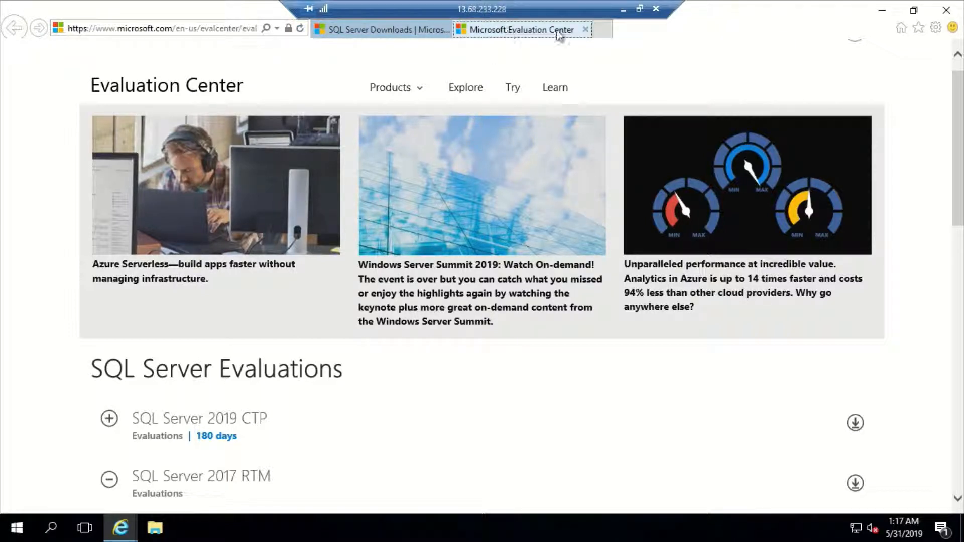
click(587, 30)
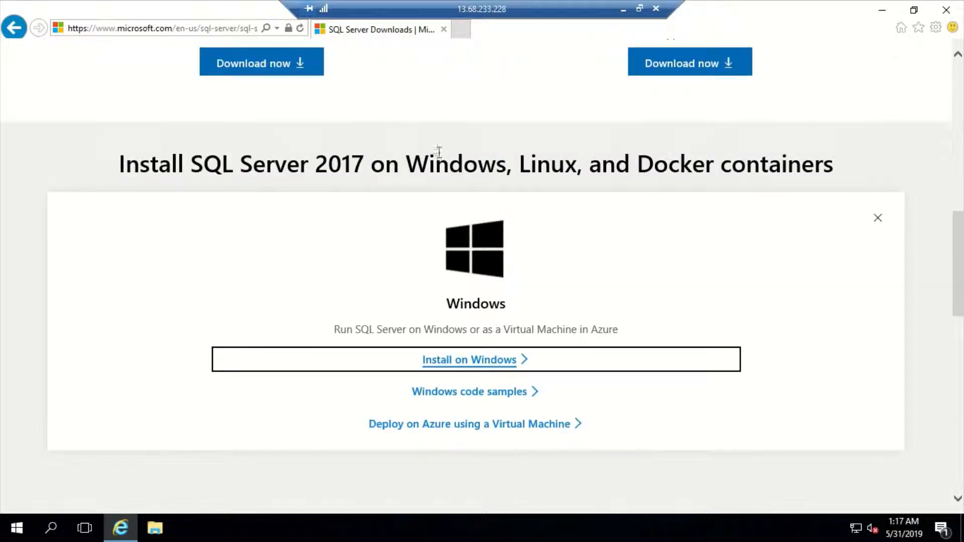
Return to the 'SQL Server 2017—Editions | Microsoft' page from the Back history list
scroll(435, 159, down, 10)
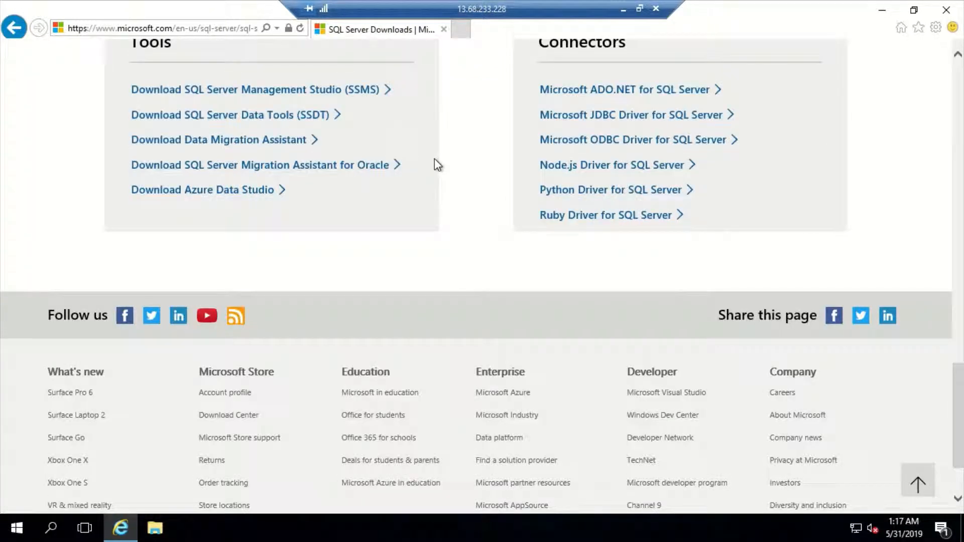
right_click(13, 28)
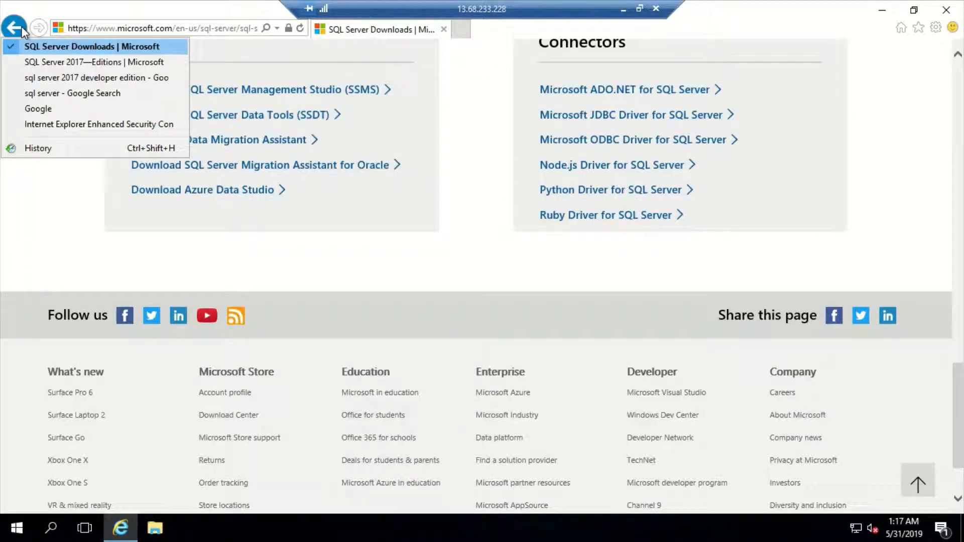
click(46, 61)
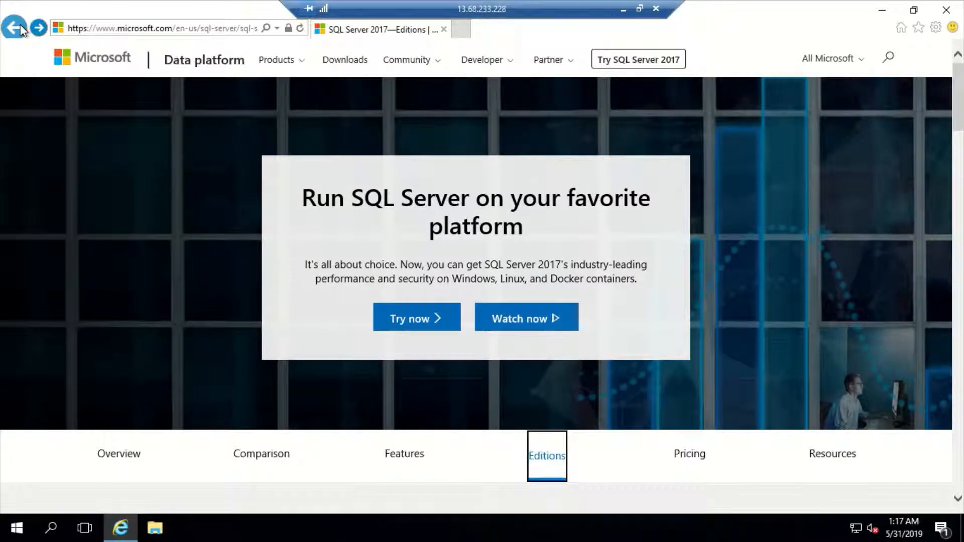
Scroll through the Enterprise, Standard, Express and Developer edition cards and comparison table
scroll(525, 341, down, 10)
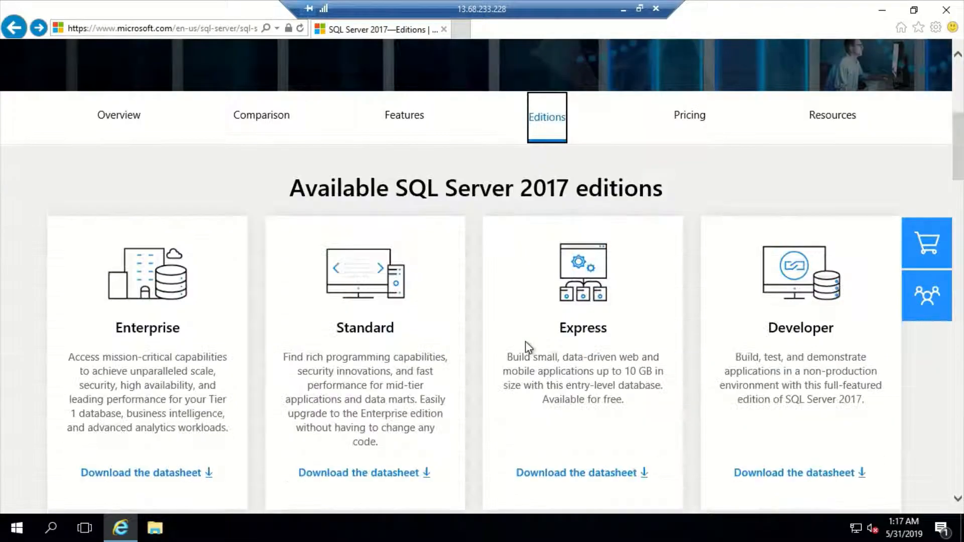
scroll(537, 226, up, 2)
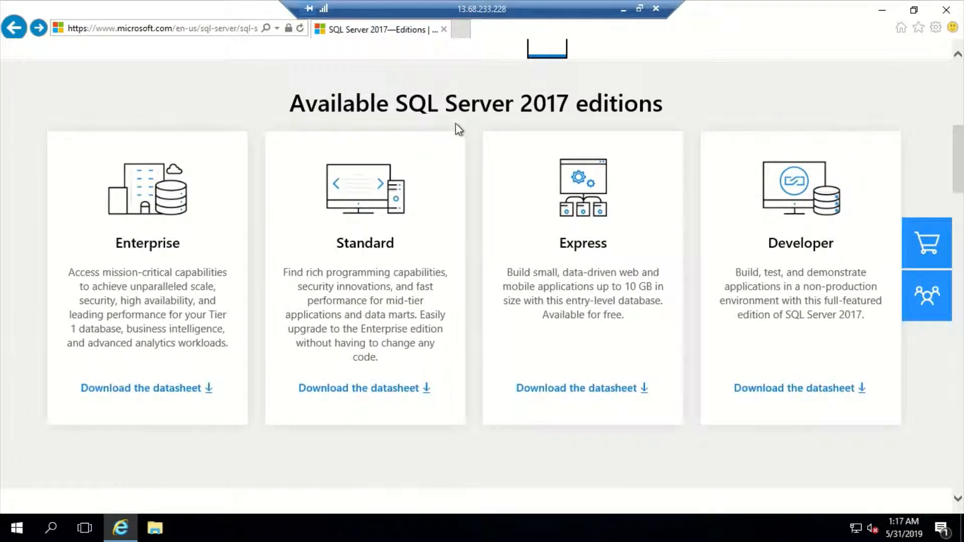
scroll(457, 109, up, 8)
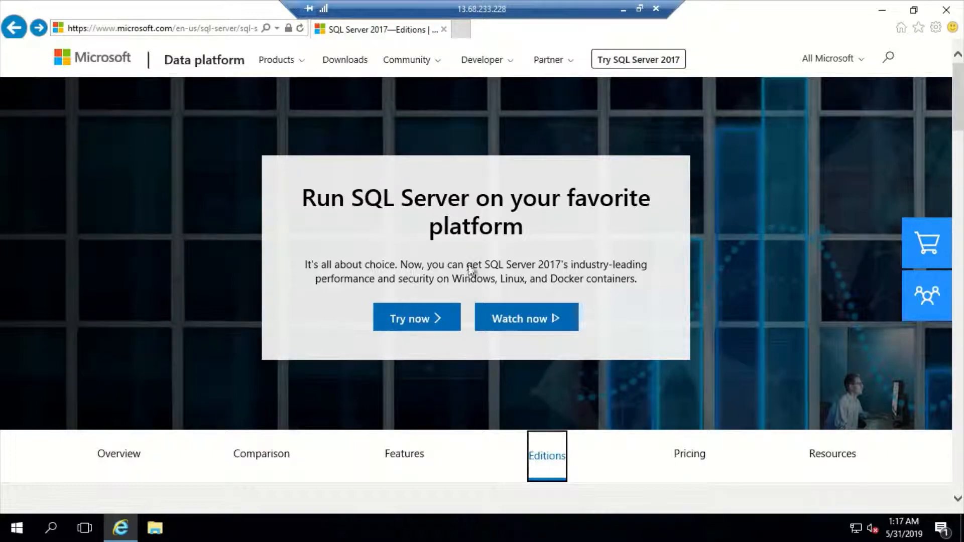
scroll(471, 270, down, 7)
scroll(482, 318, up, 7)
scroll(437, 311, down, 8)
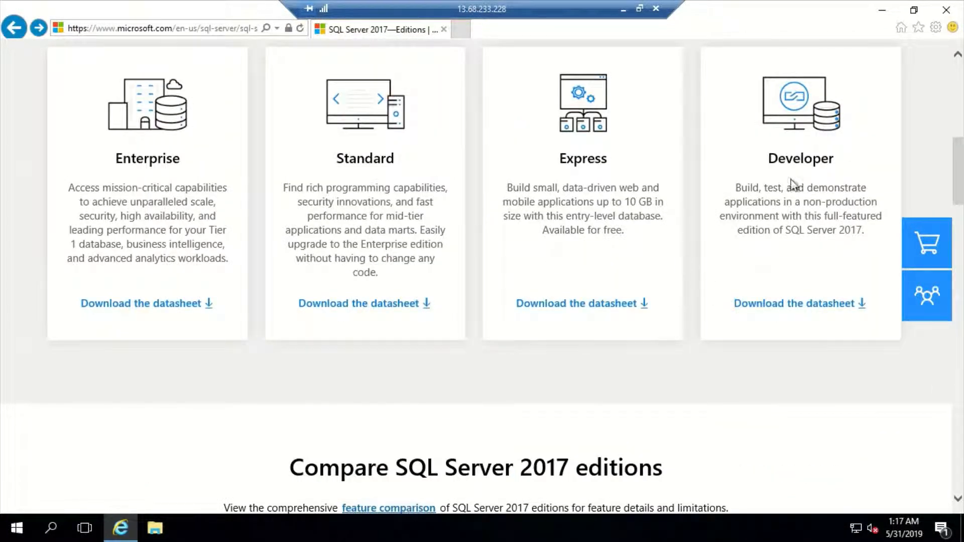
scroll(778, 251, down, 5)
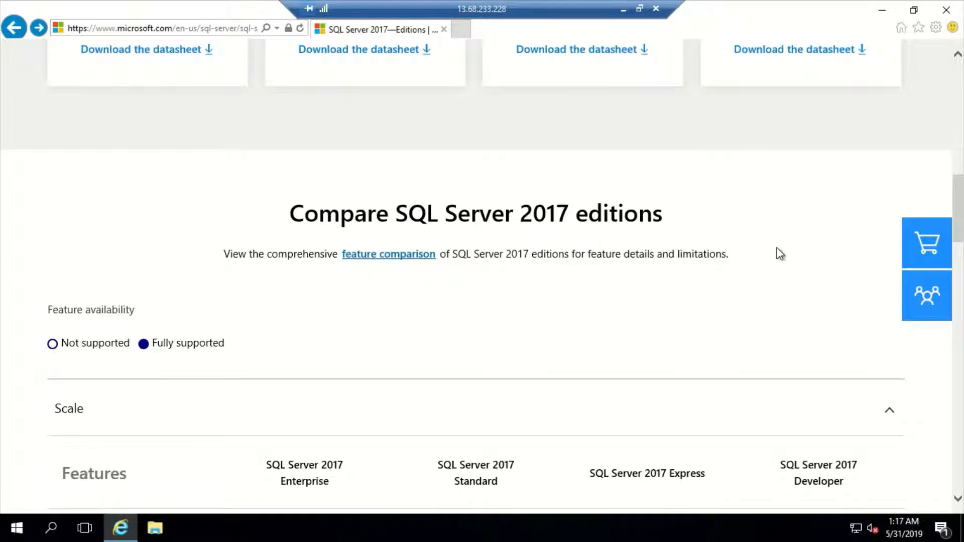
scroll(779, 251, down, 3)
scroll(777, 254, up, 10)
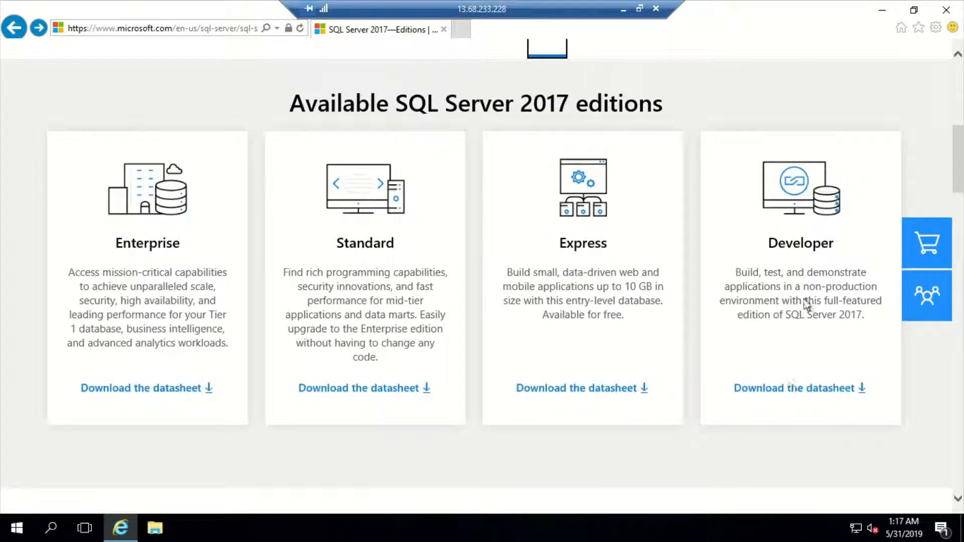
scroll(803, 298, down, 7)
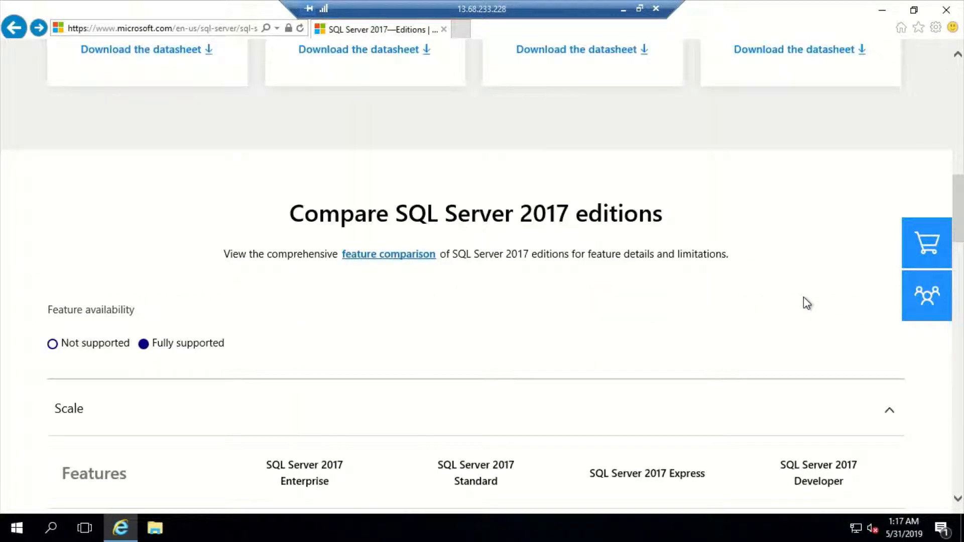
scroll(803, 298, down, 20)
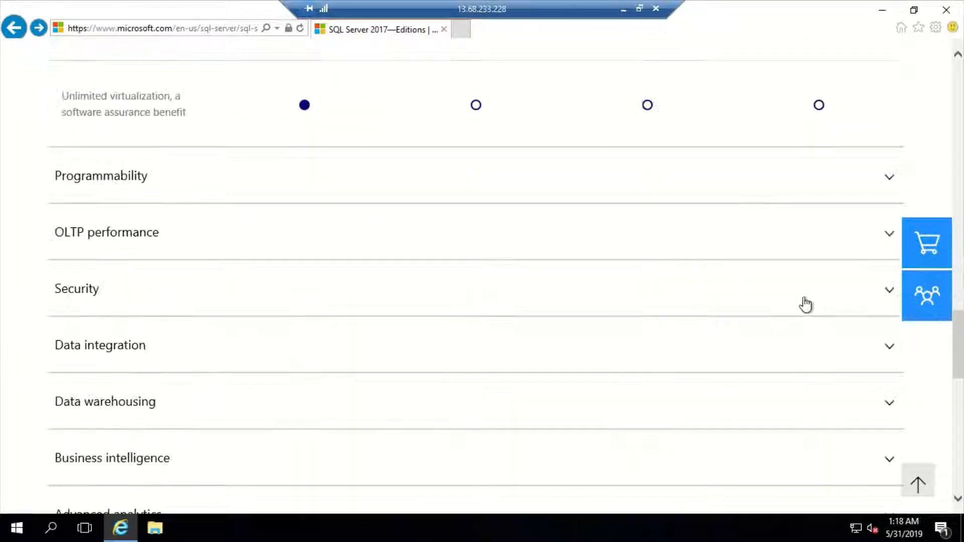
scroll(803, 298, down, 7)
scroll(804, 301, up, 12)
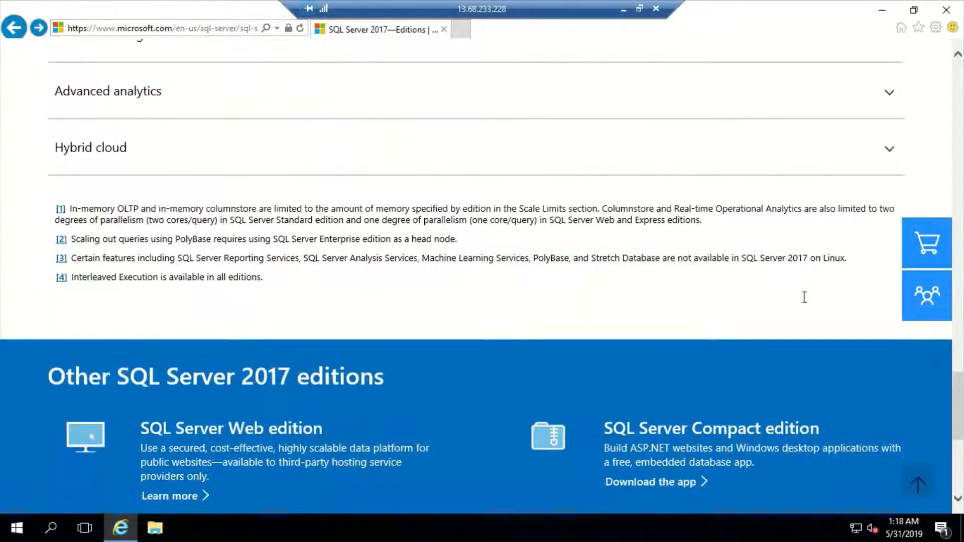
scroll(806, 302, up, 20)
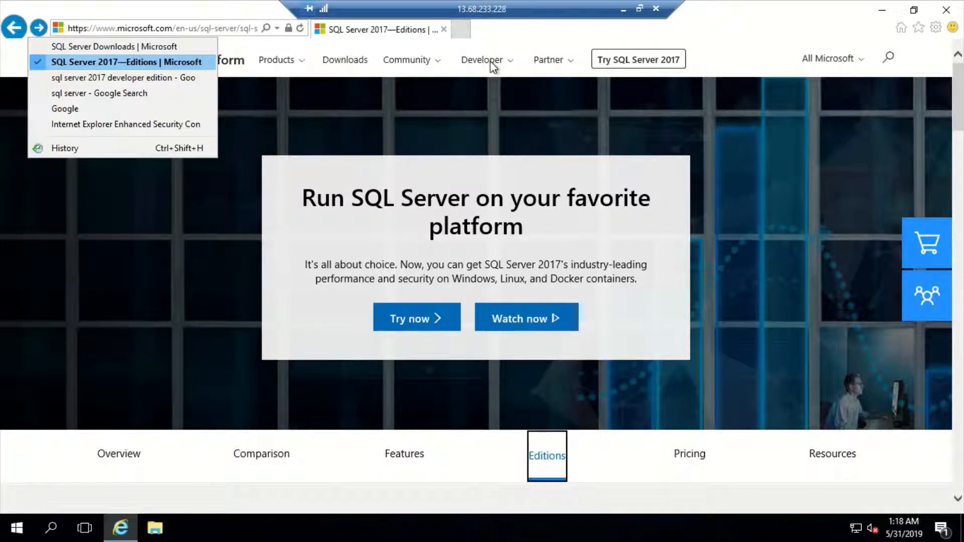
Go back to the Google results and open the SQLAuthority article on the free Developer edition
click(144, 82)
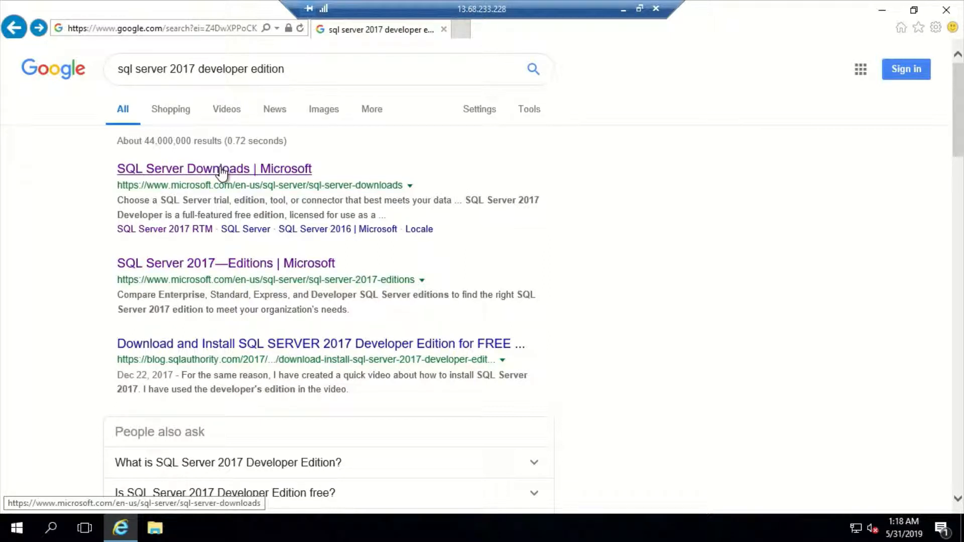
click(251, 346)
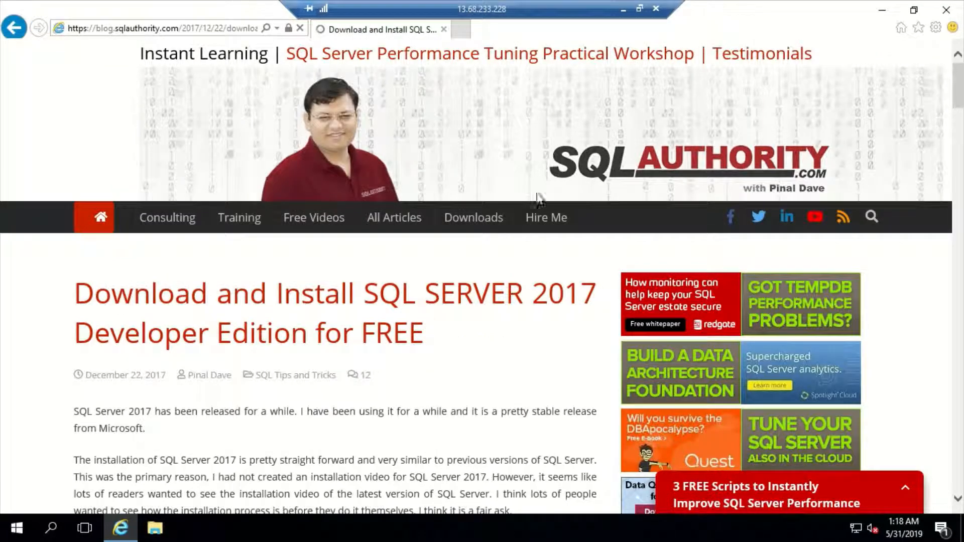
scroll(470, 345, down, 4)
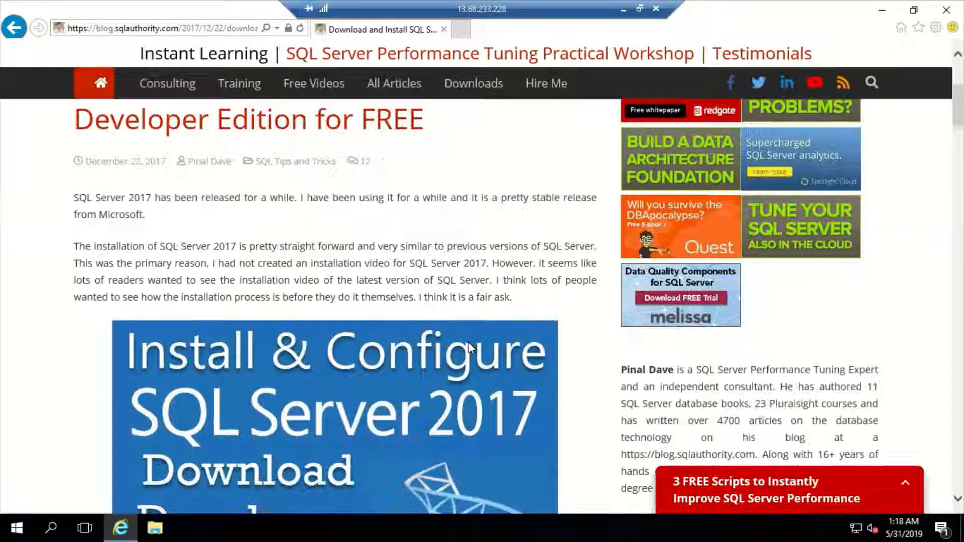
scroll(457, 332, down, 12)
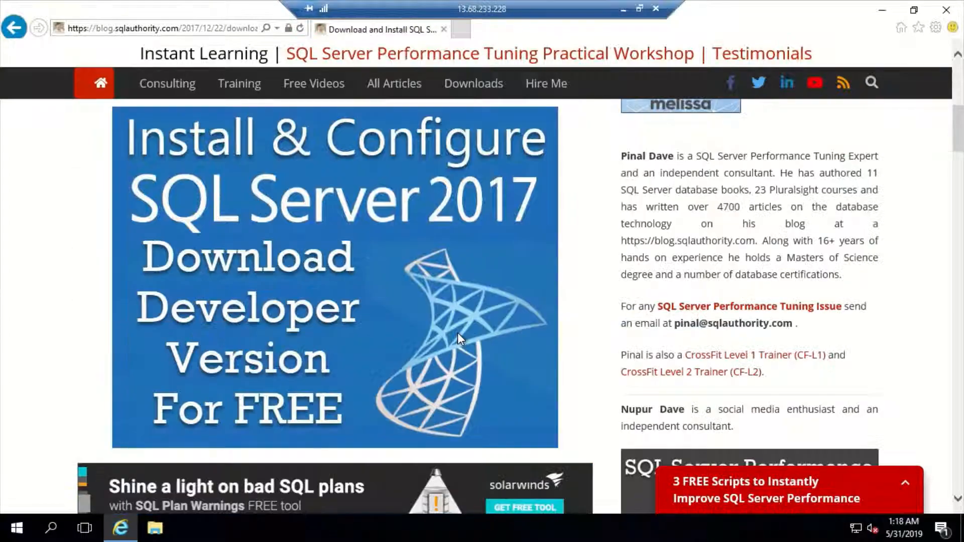
scroll(459, 341, down, 8)
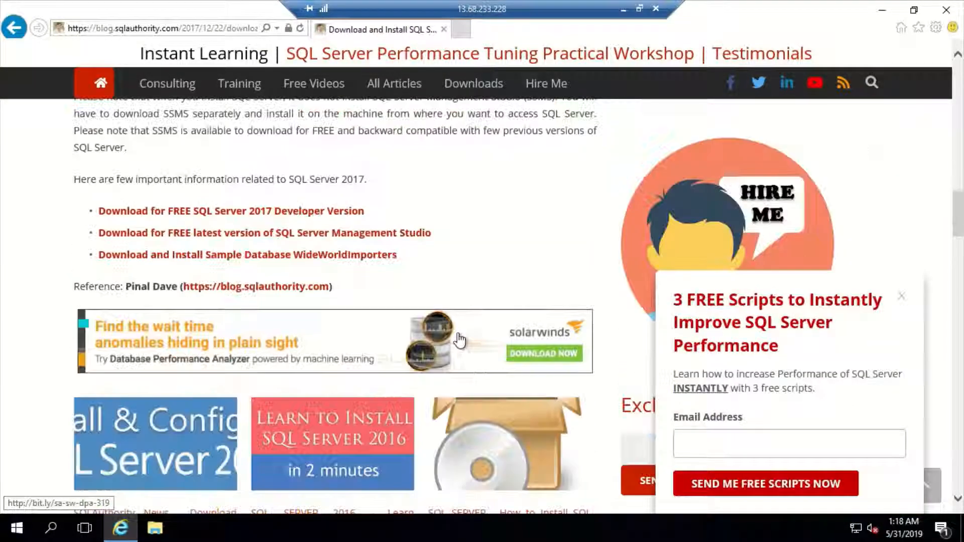
Download and save the SQL Server 2017 Developer installer, then run it and choose Custom
click(311, 214)
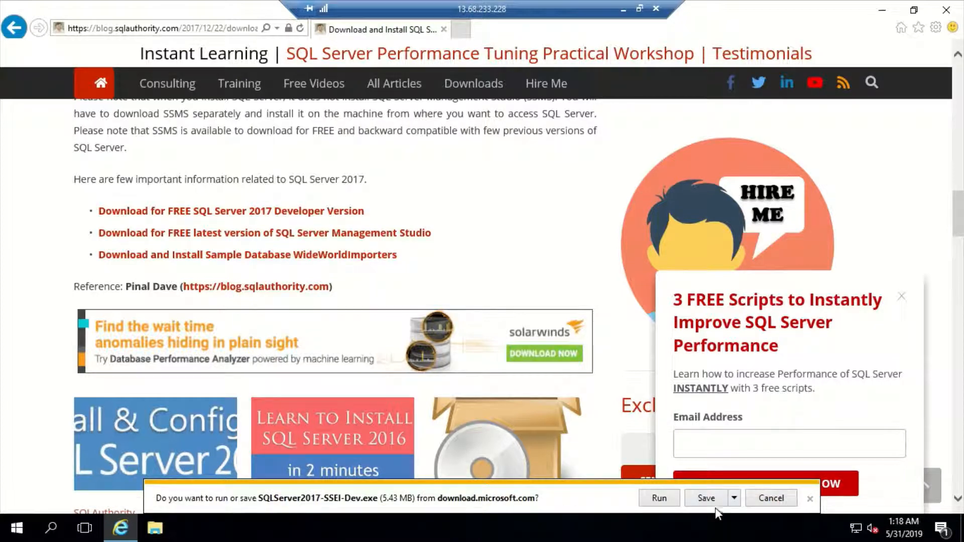
click(713, 502)
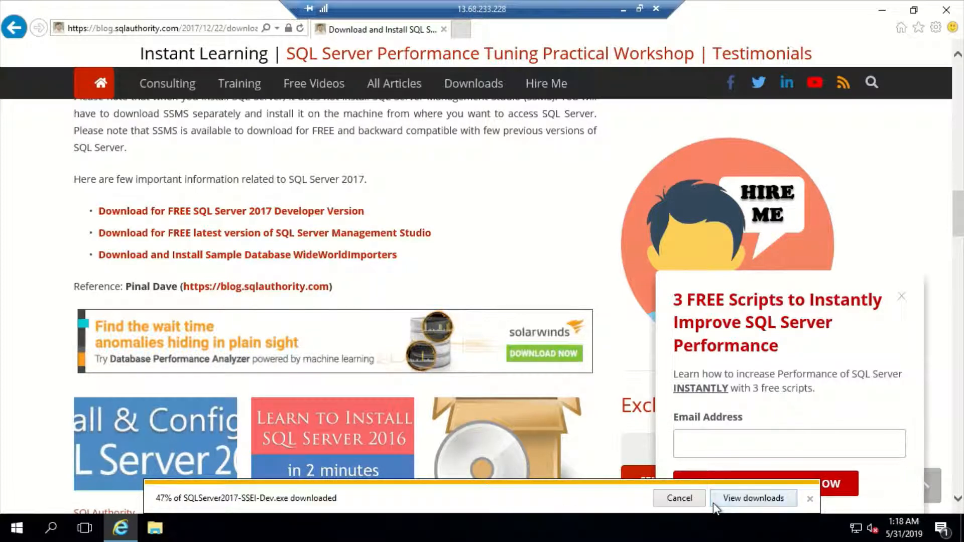
click(901, 298)
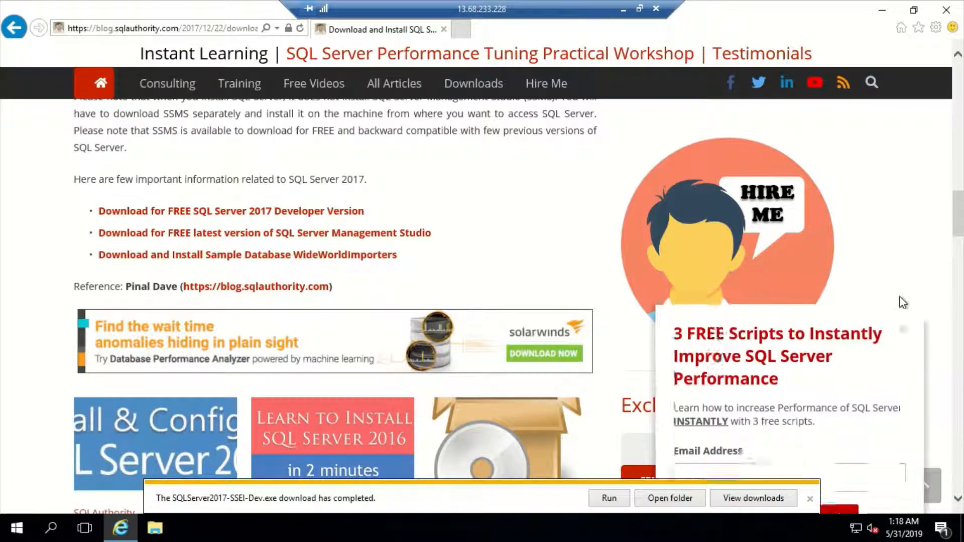
click(652, 500)
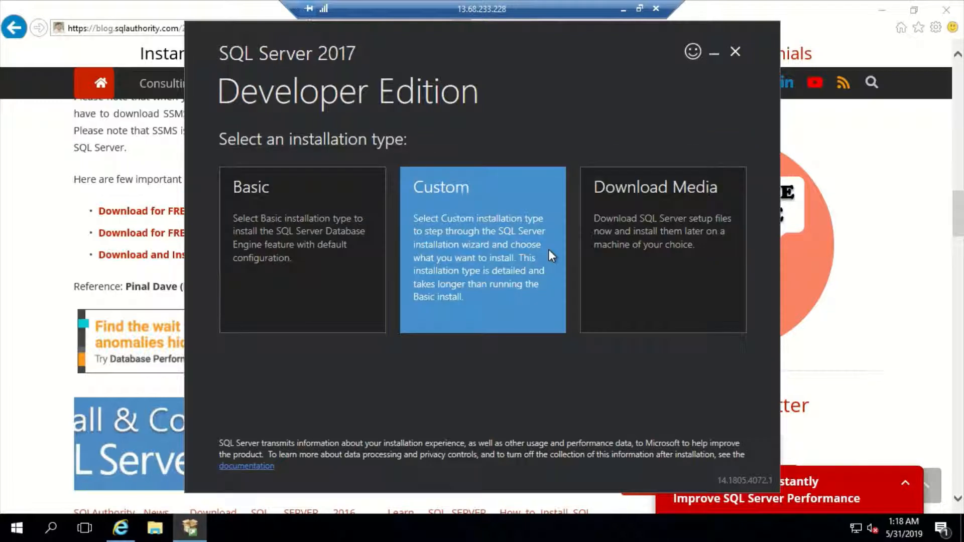
click(466, 255)
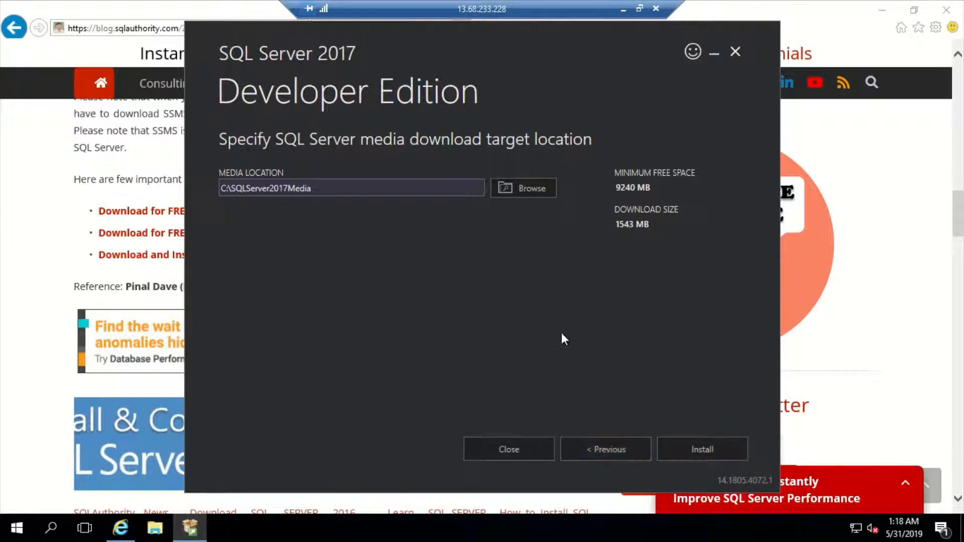
Install the Custom package to C:\SQLServer2017Media and wait for the download and extraction
click(683, 450)
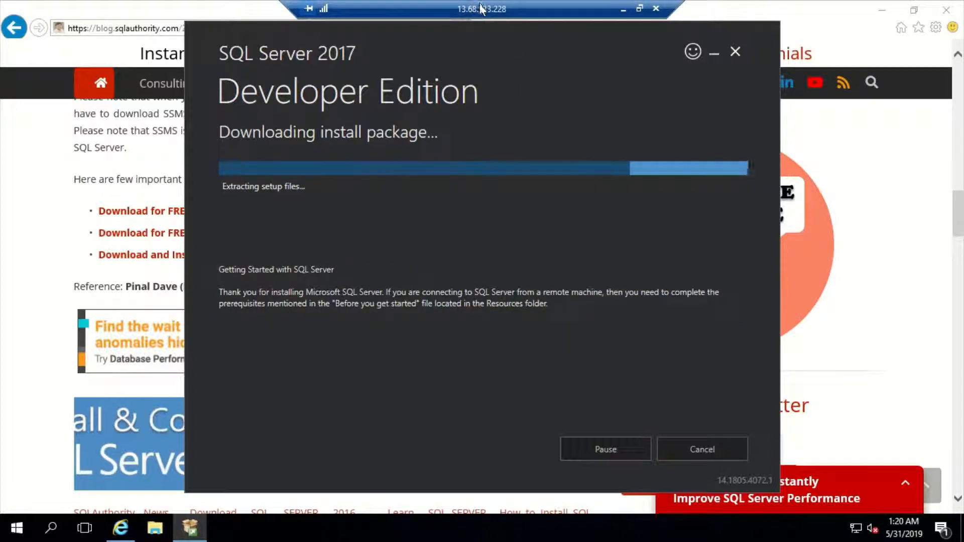
mouse_move(478, 3)
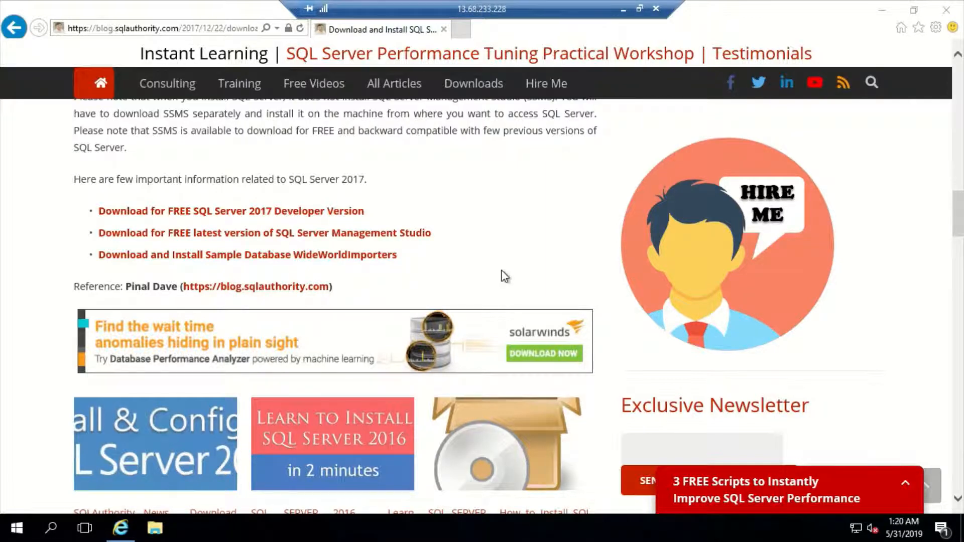
Minimize Internet Explorer and show the Installation tasks in SQL Server Installation Center
click(883, 11)
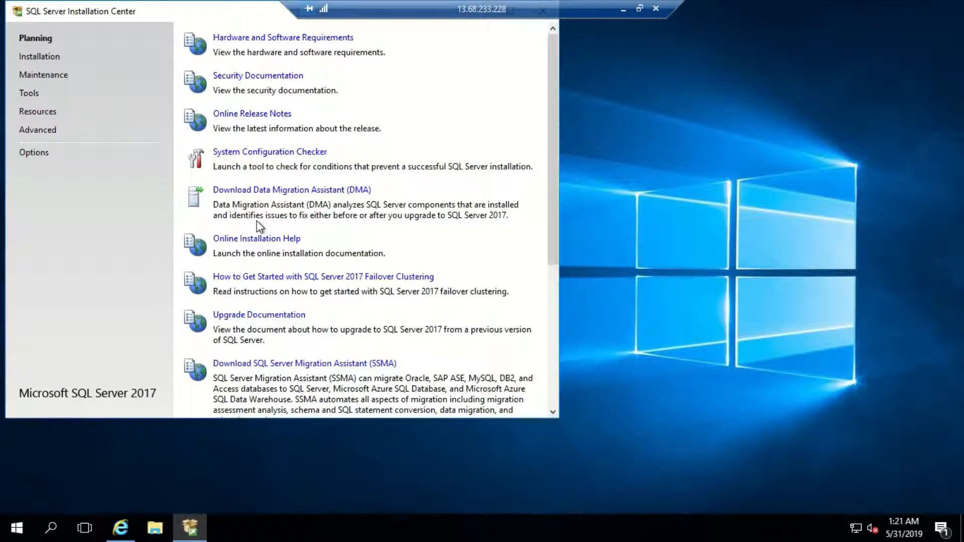
click(48, 58)
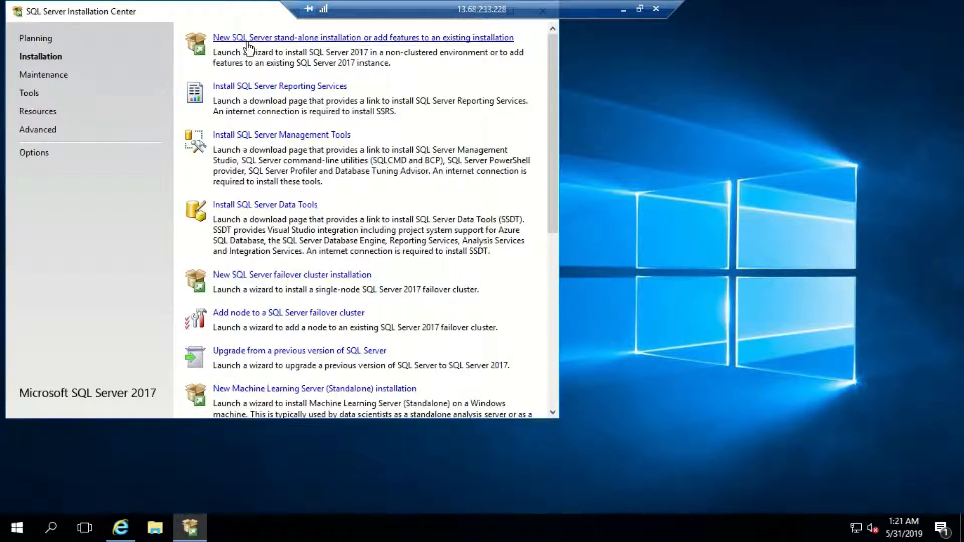
Start a new stand-alone Developer install, accept the license, enable Microsoft Update, and pass Install Rules
click(315, 42)
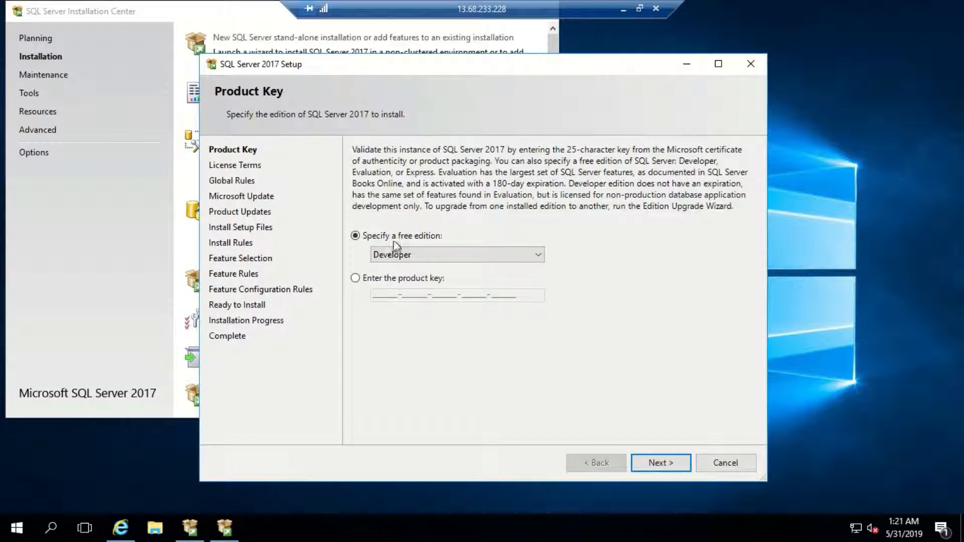
click(665, 469)
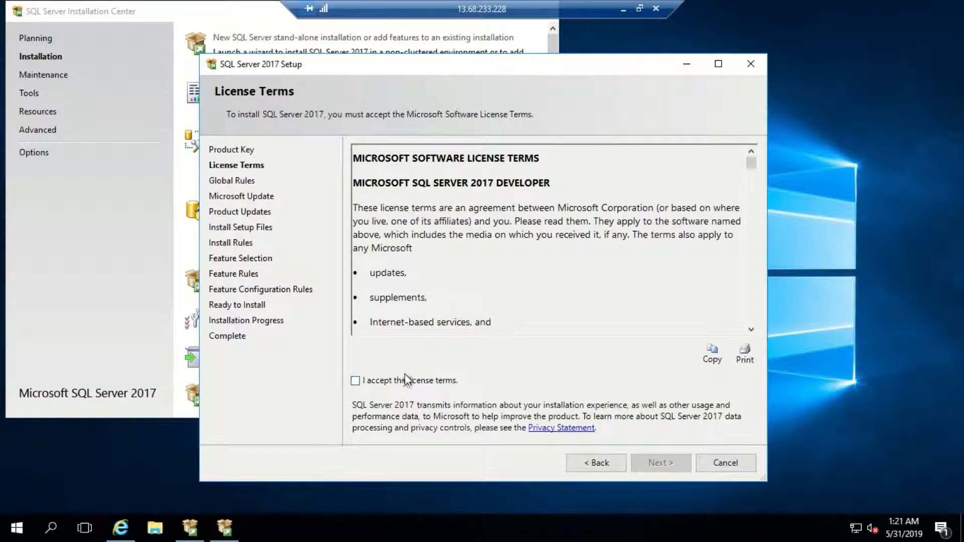
click(406, 380)
click(653, 460)
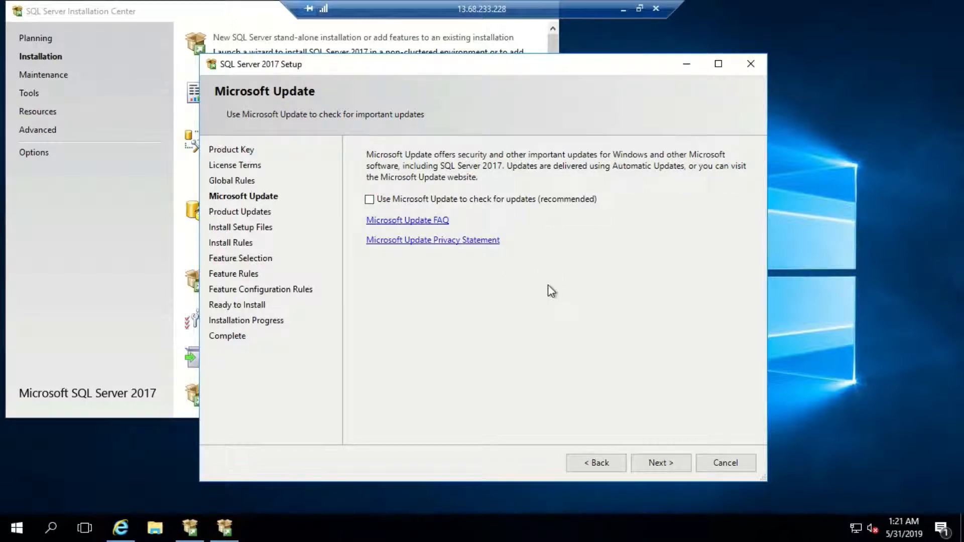
click(483, 203)
click(659, 464)
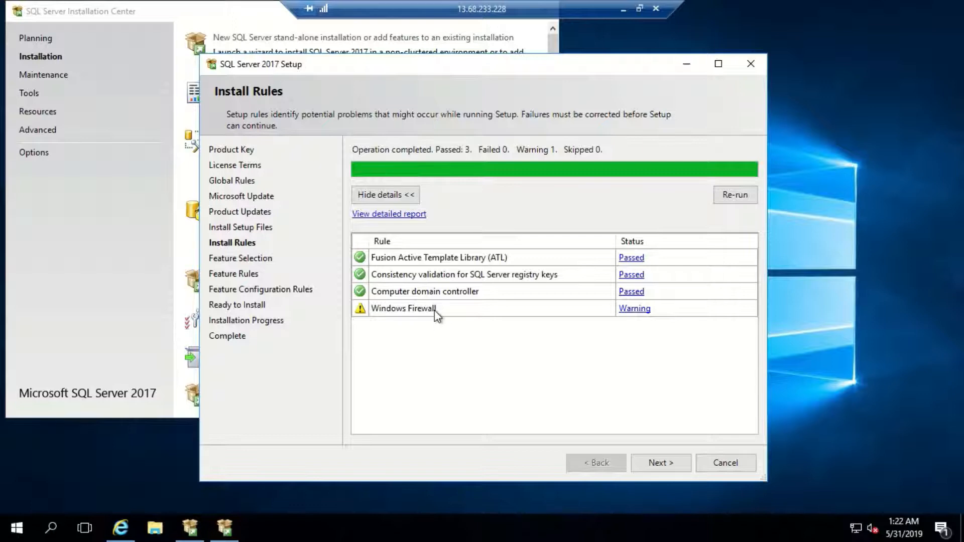
click(677, 460)
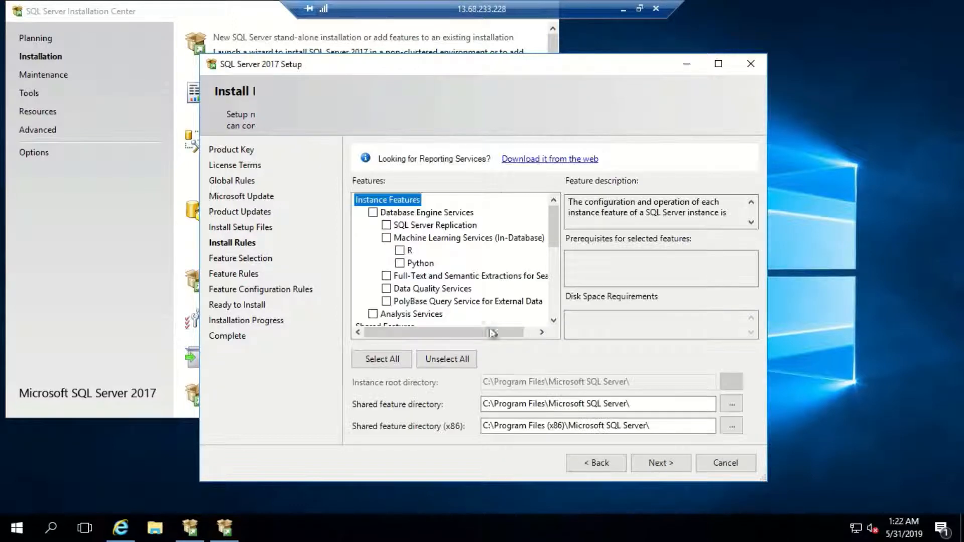
Tick Database Engine Services, Data Quality Services and Analysis Services in Feature Selection
click(373, 213)
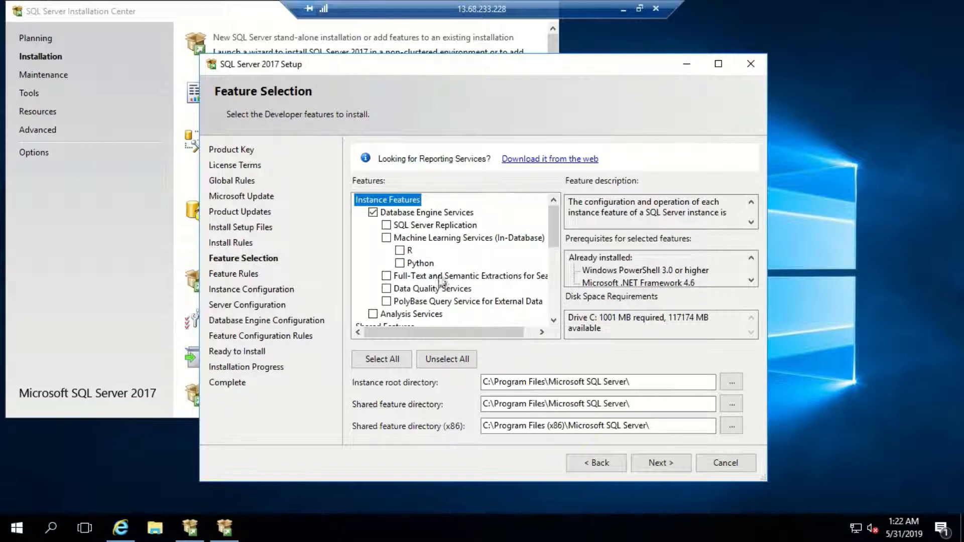
click(386, 289)
drag(556, 237, 556, 256)
click(373, 265)
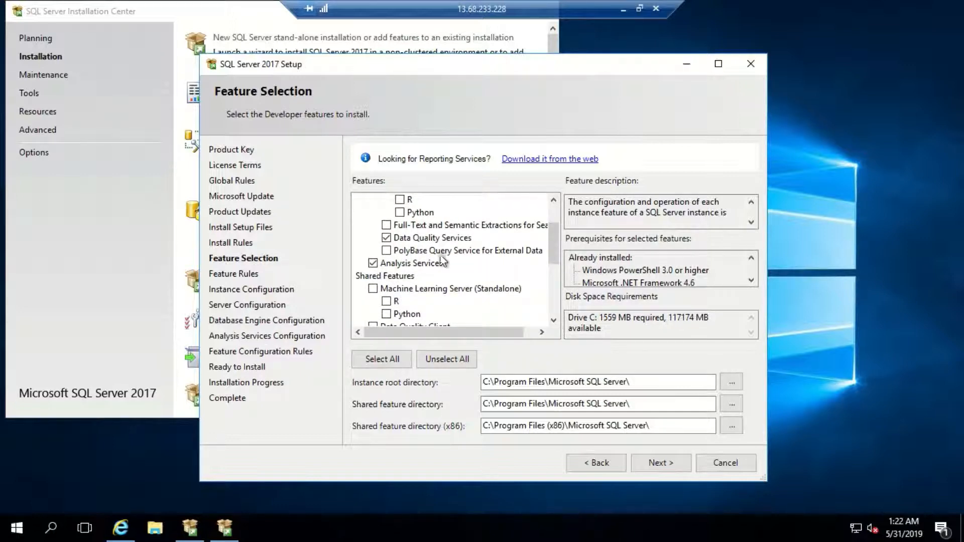
scroll(489, 294, down, 1)
scroll(489, 293, down, 1)
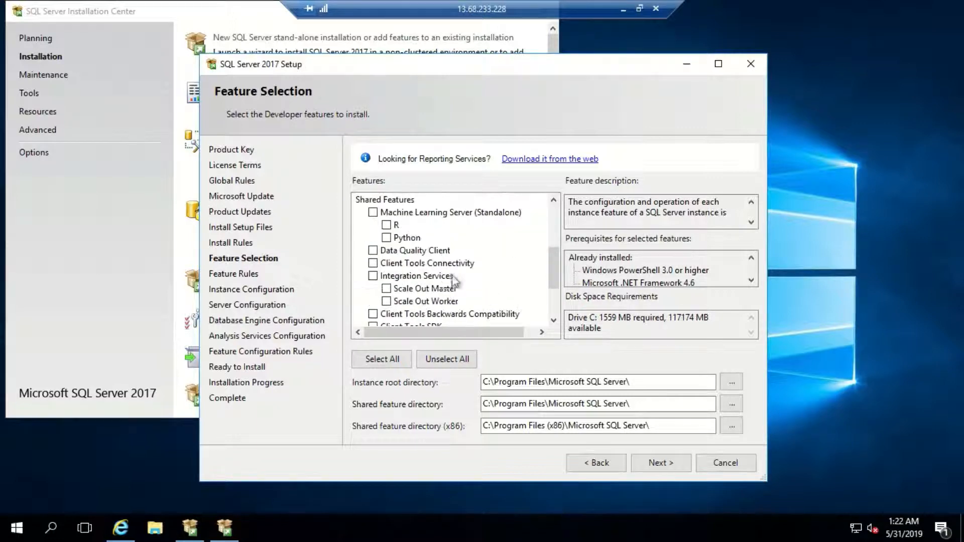
Add Data Quality Client, Integration Services and Master Data Services, then continue to Instance Configuration
click(376, 251)
click(372, 277)
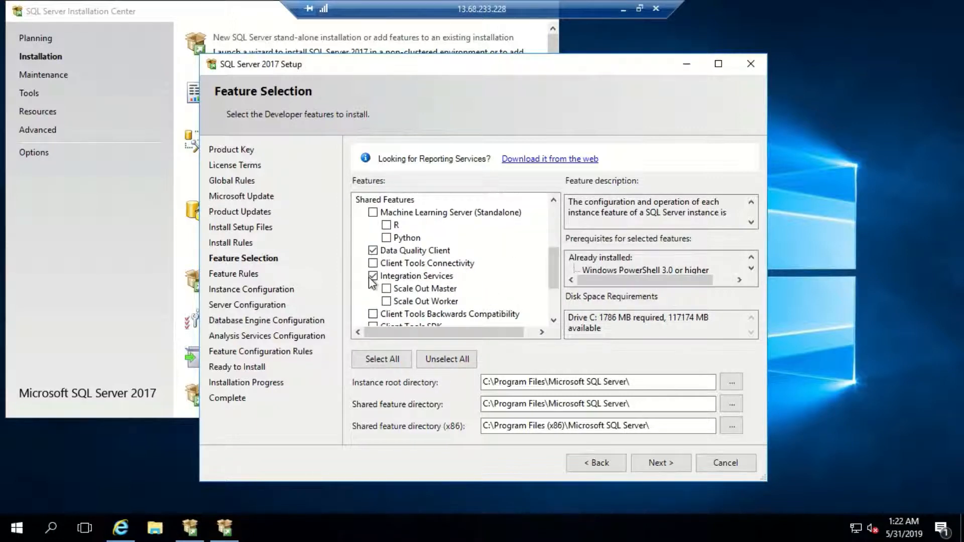
scroll(411, 297, down, 2)
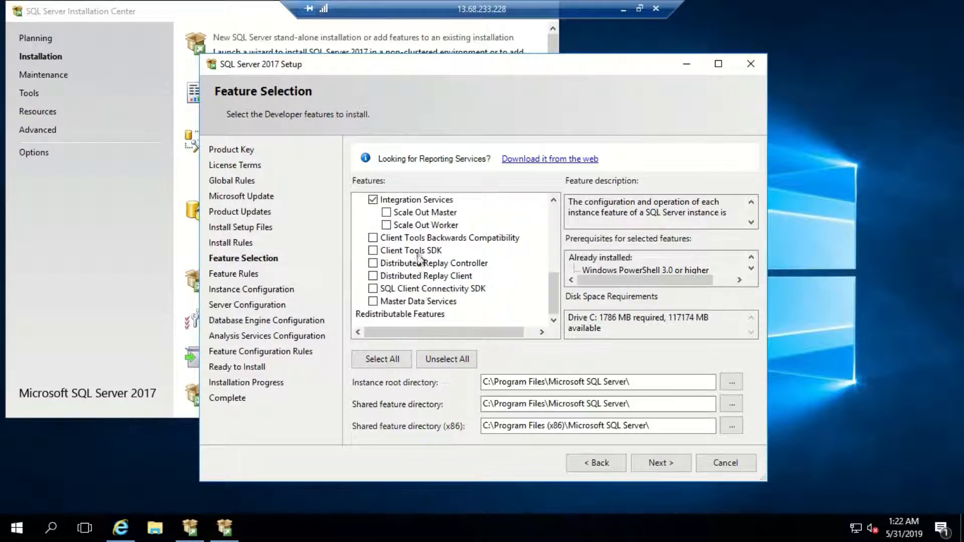
click(374, 302)
scroll(435, 315, up, 5)
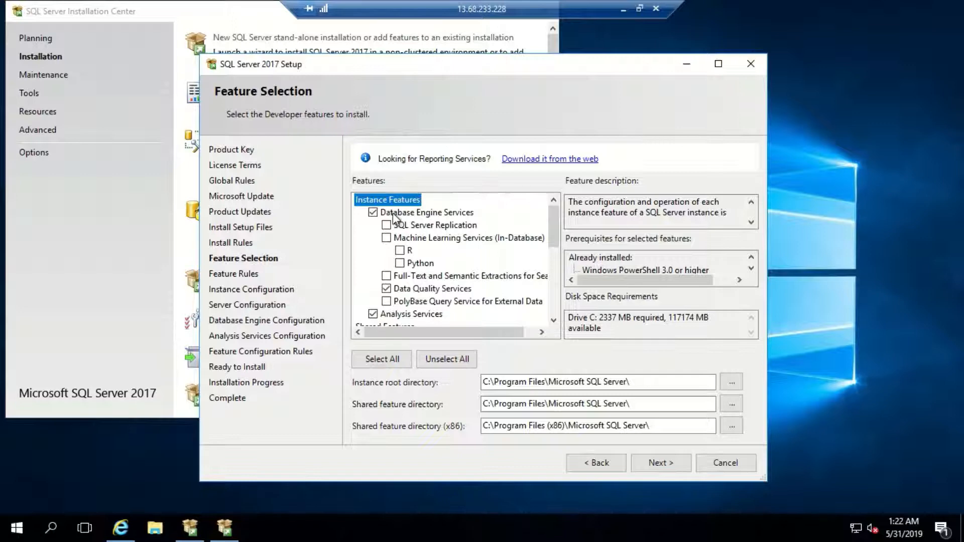
scroll(416, 269, down, 1)
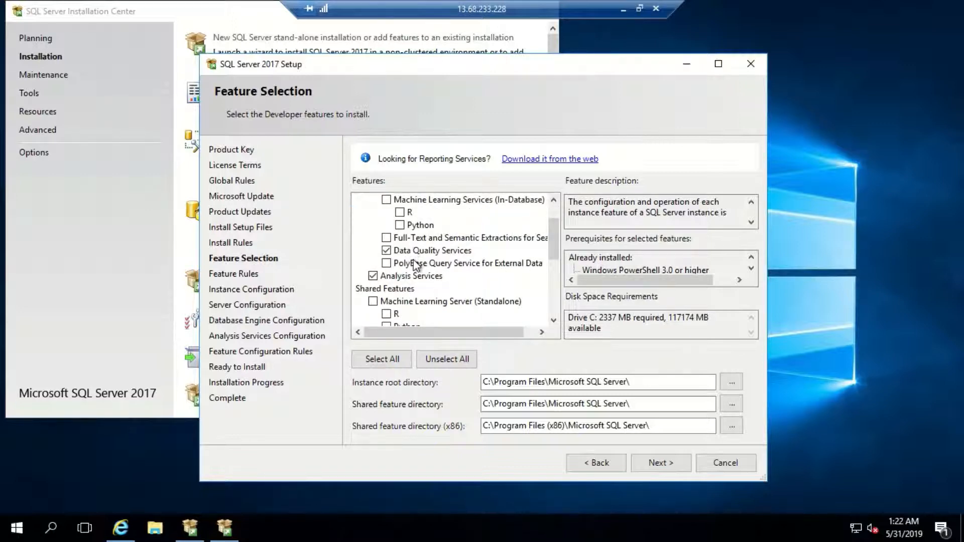
scroll(412, 250, down, 1)
scroll(402, 266, down, 1)
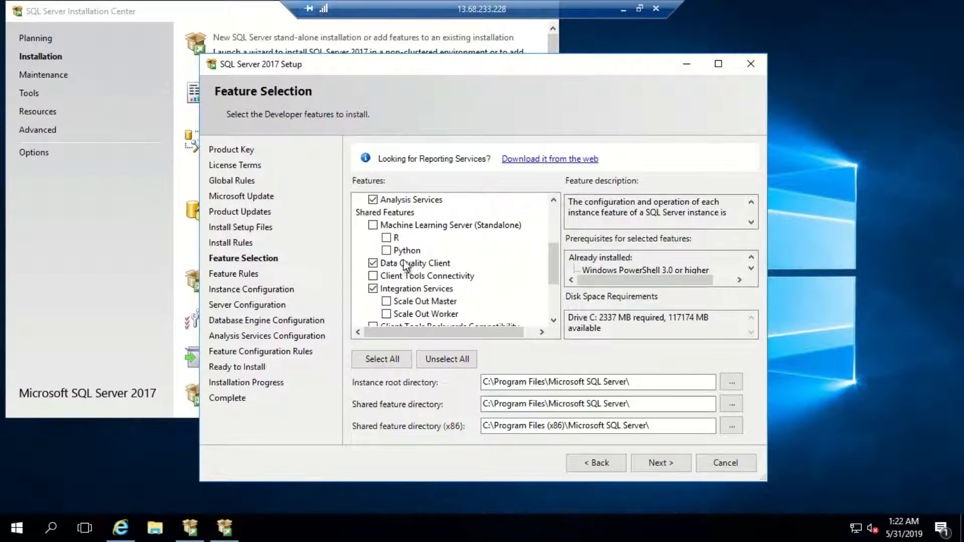
scroll(427, 293, down, 2)
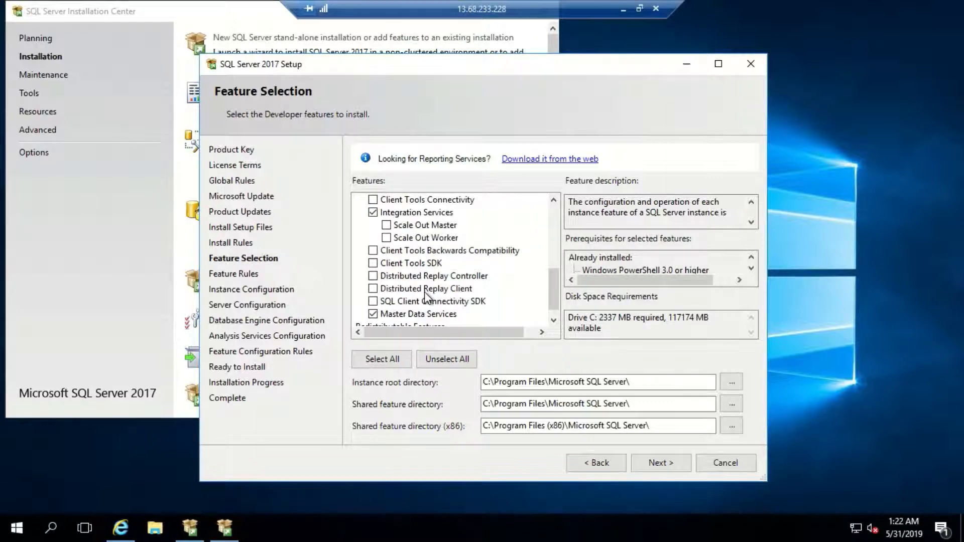
scroll(426, 296, down, 1)
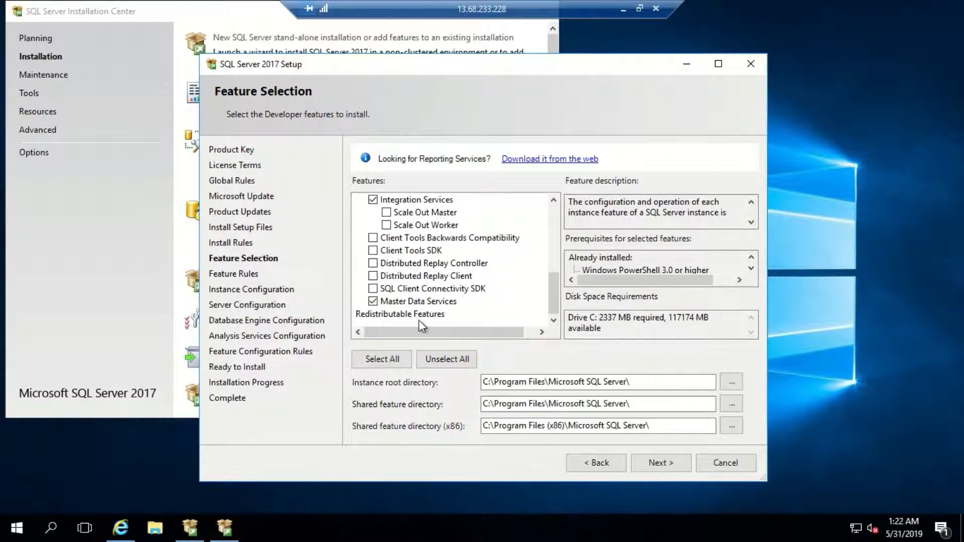
click(673, 462)
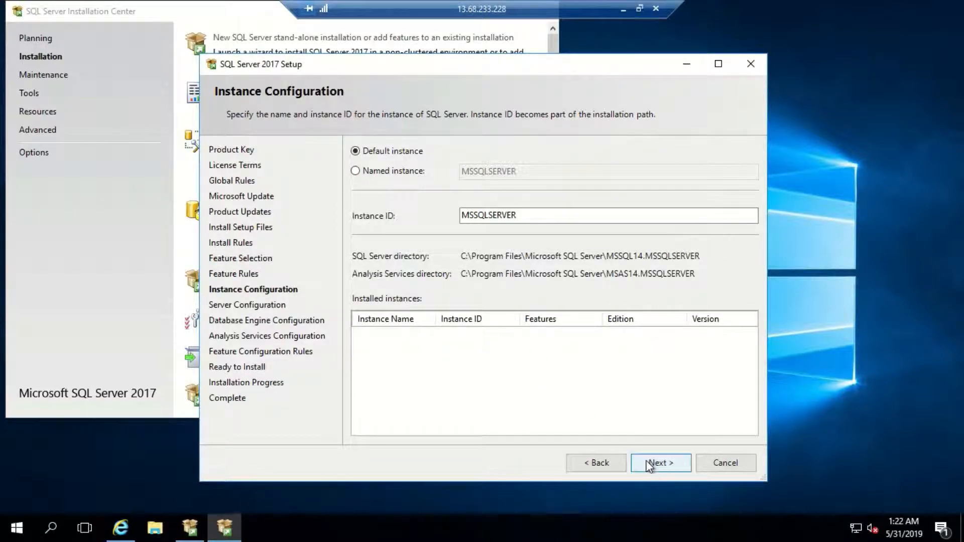
Keep the default MSSQLSERVER instance and the default service accounts
click(659, 462)
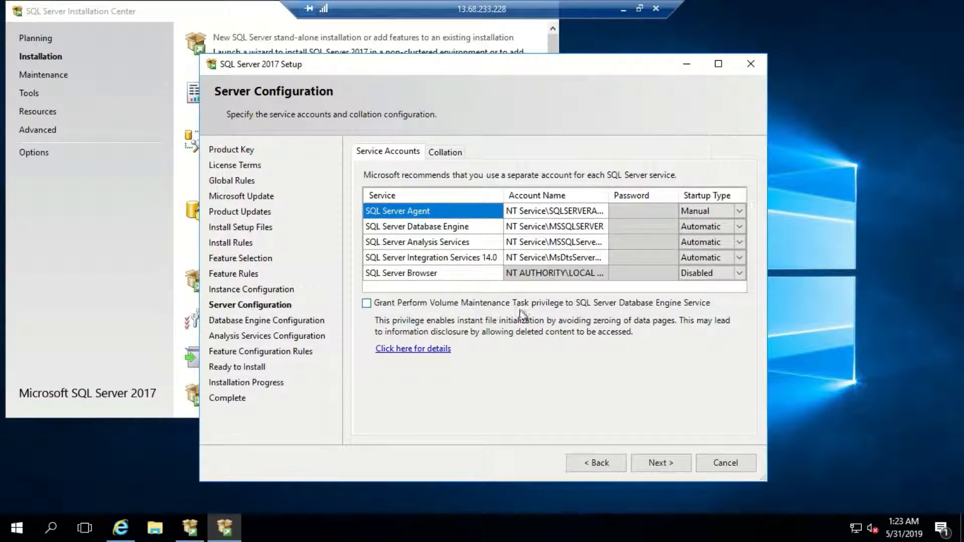
click(661, 462)
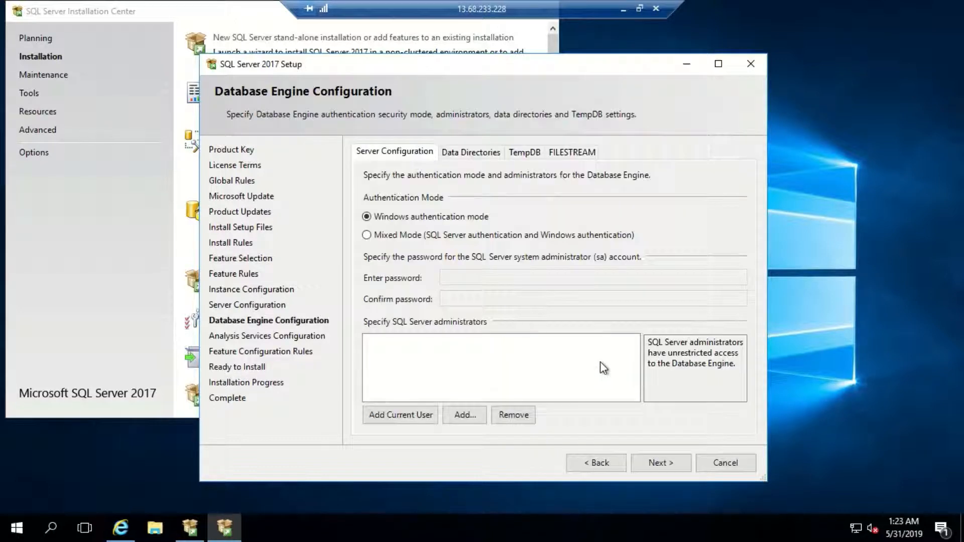
Switch to Mixed Mode, enter and confirm the sa password, and add the current user as administrator
click(412, 237)
click(412, 221)
click(413, 238)
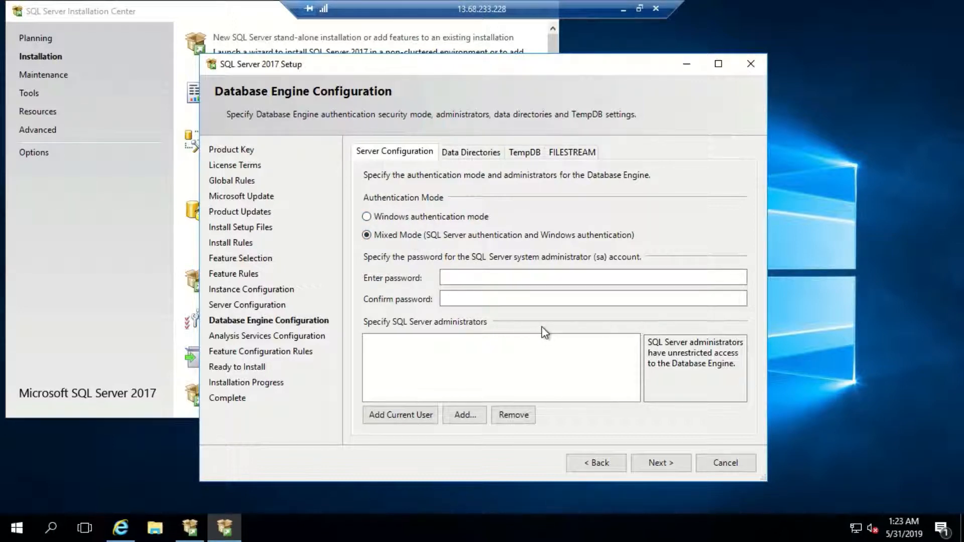
click(463, 276)
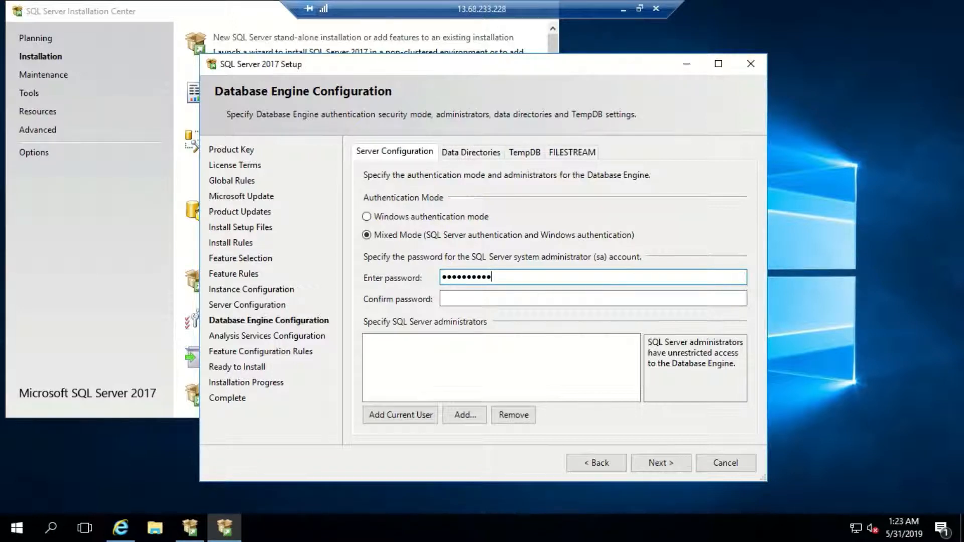
text(1)
key(Tab)
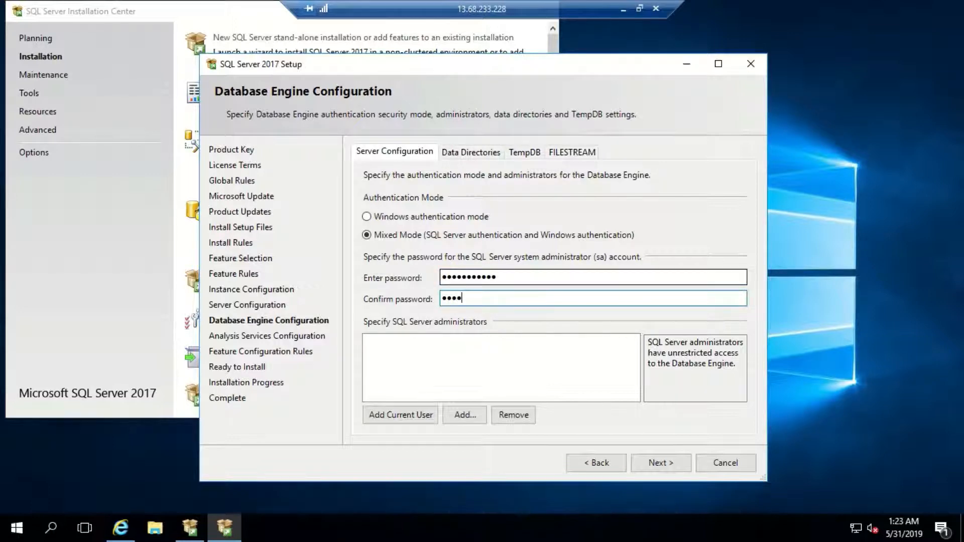
text(********)
click(405, 421)
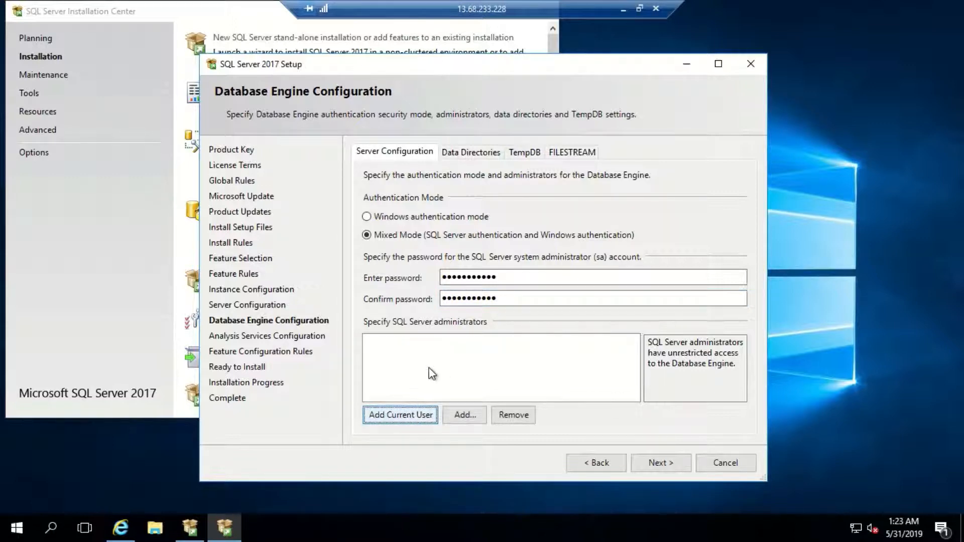
click(421, 416)
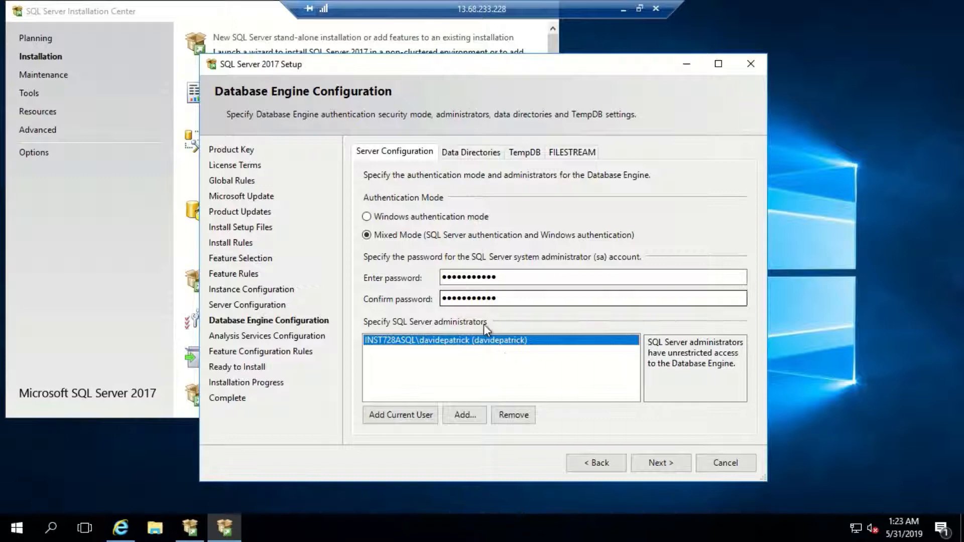
Review the Data Directories, TempDB and FILESTREAM settings, then continue to Analysis Services Configuration
click(650, 462)
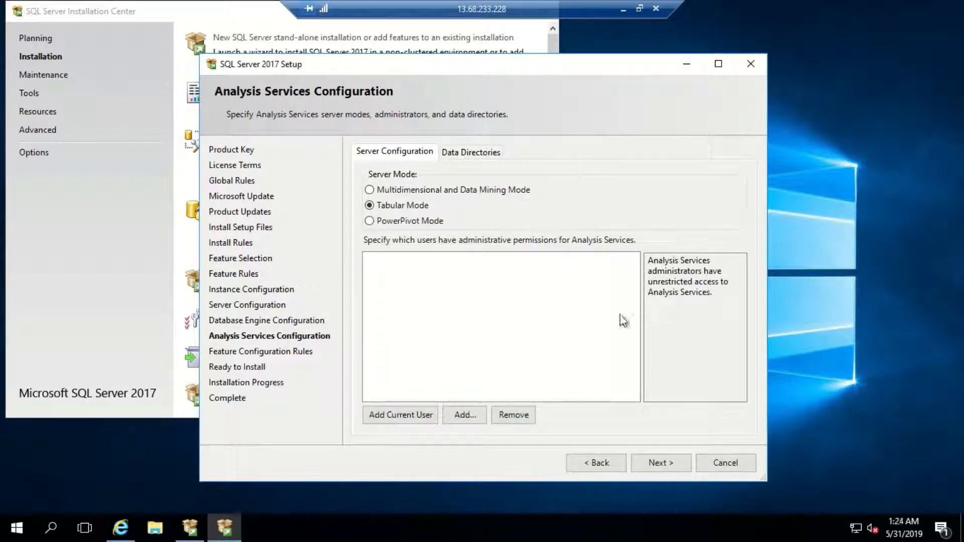
click(603, 461)
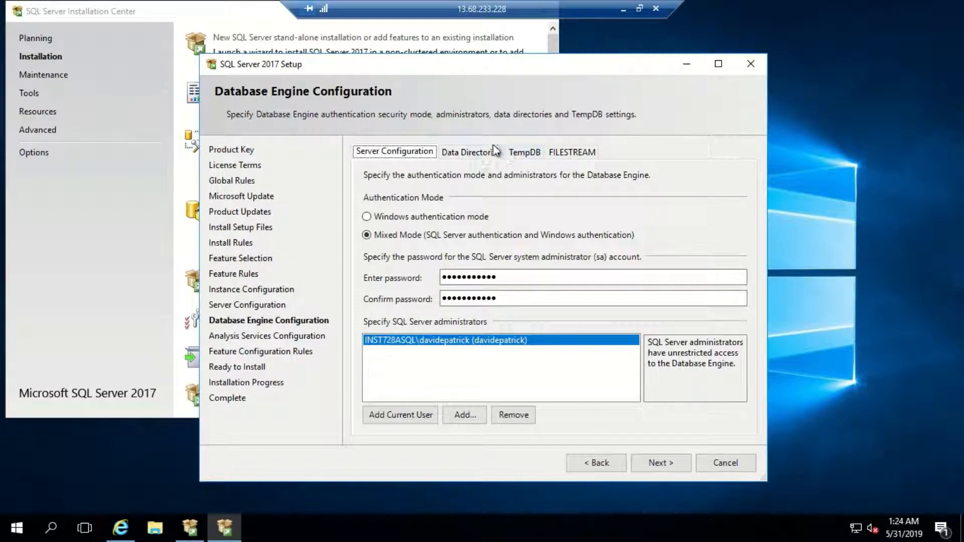
click(475, 152)
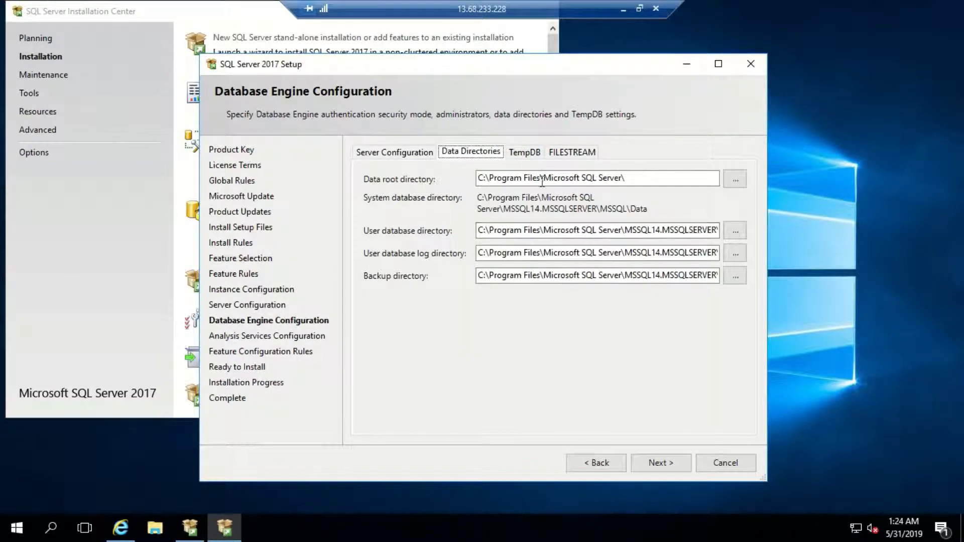
click(535, 153)
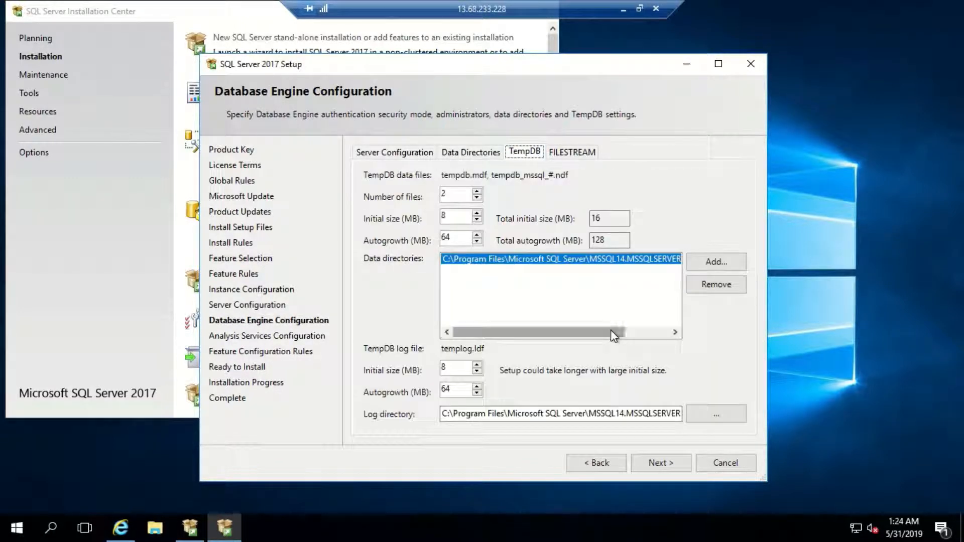
click(578, 157)
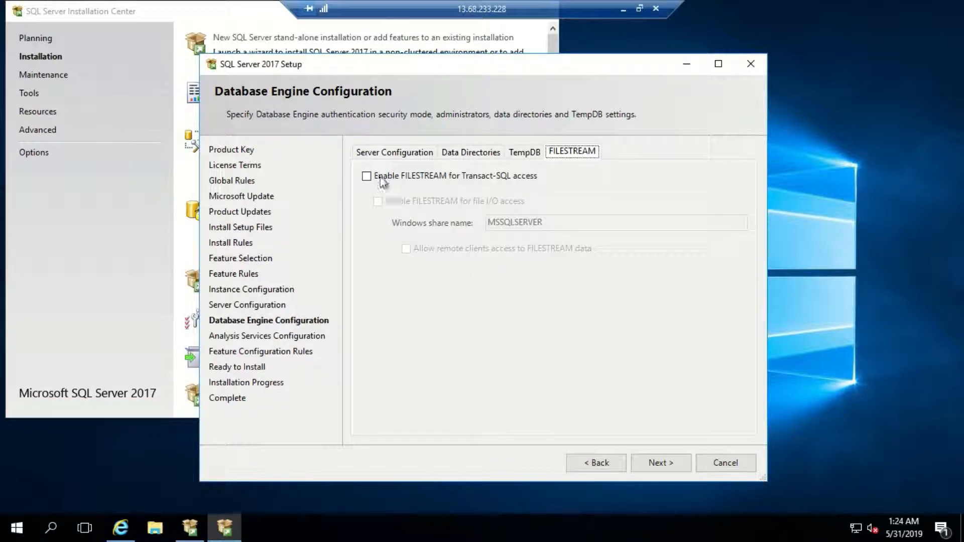
click(404, 154)
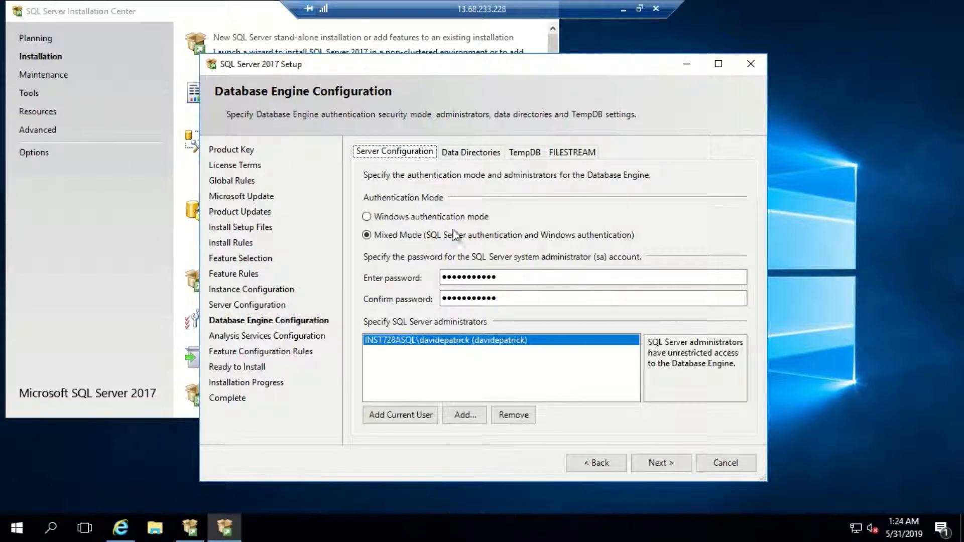
click(657, 462)
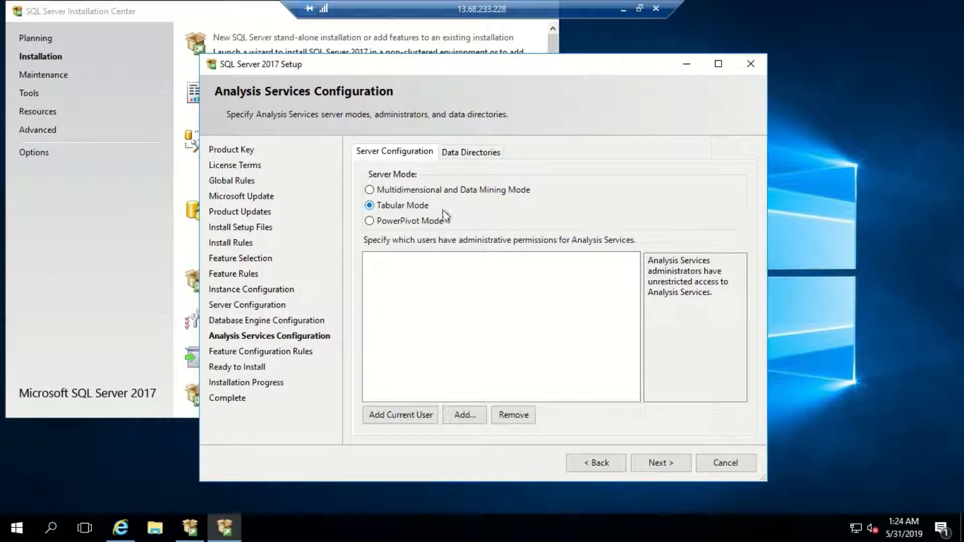
Set Analysis Services to Multidimensional and Data Mining Mode with the current user as administrator
click(370, 190)
click(412, 414)
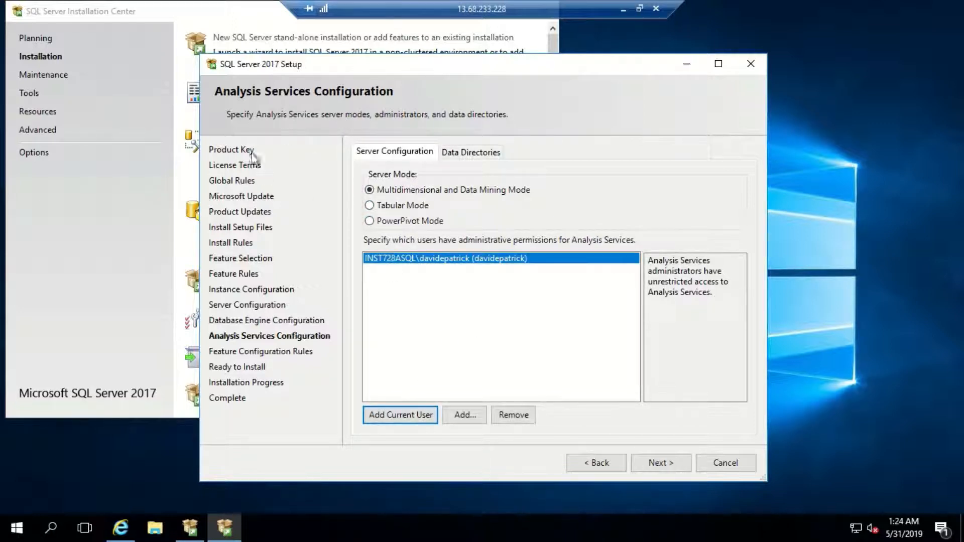
click(597, 463)
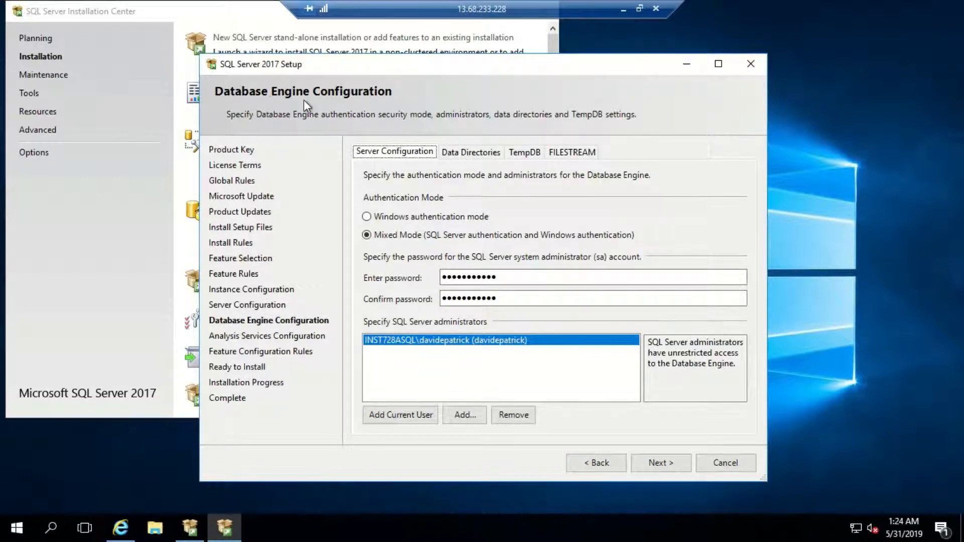
click(658, 462)
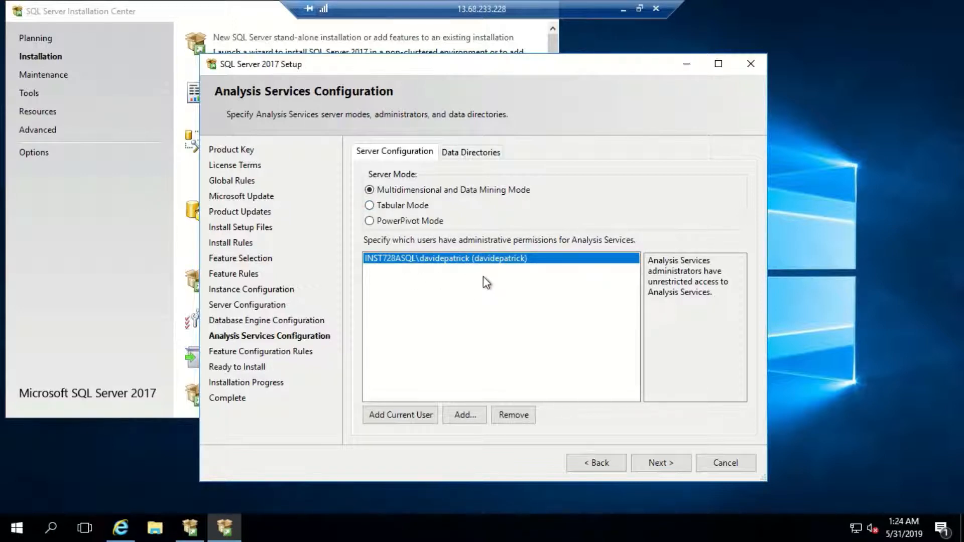
click(653, 463)
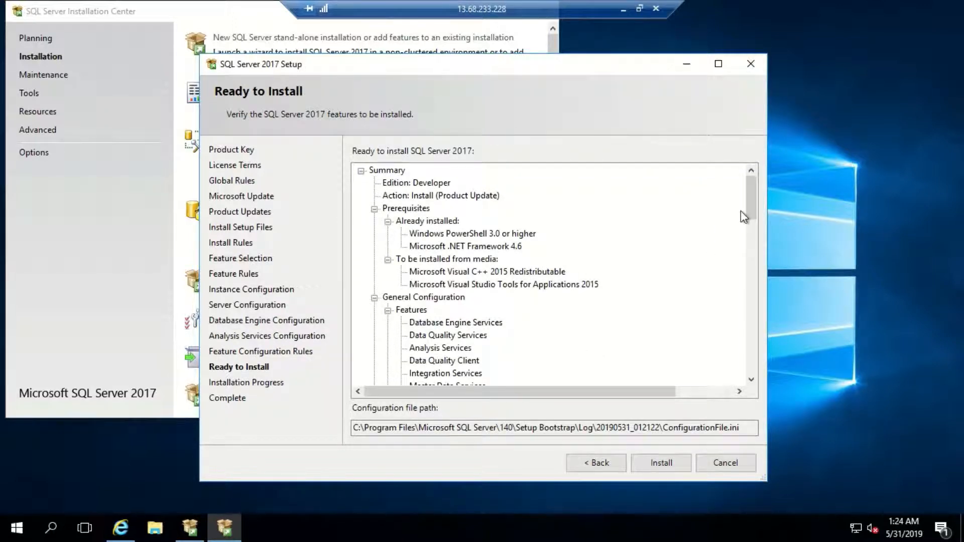
Review the Ready to Install summary and begin installing SQL Server 2017 Developer
drag(754, 198, 736, 176)
click(661, 464)
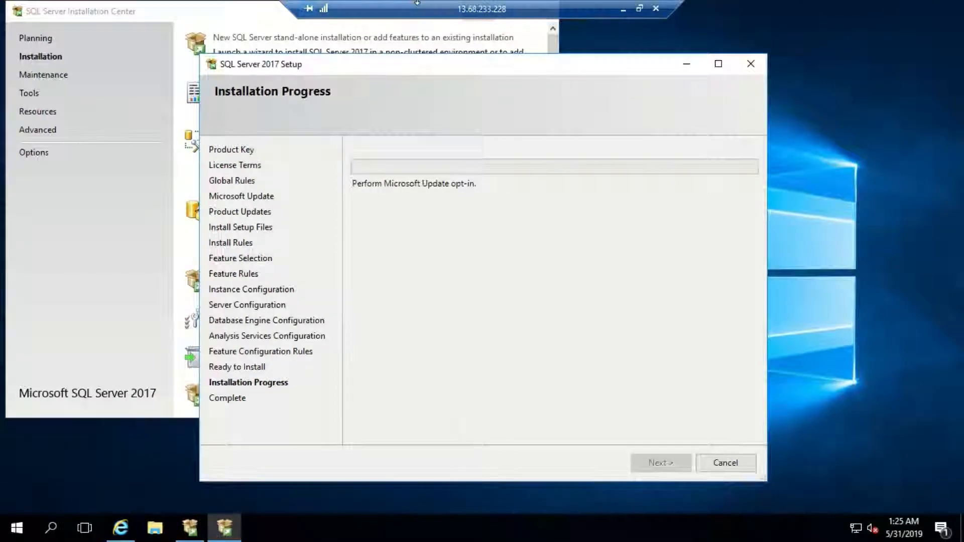
Check the Azure portal briefly, then return to the remote session while SQL Server 2017 installs
click(623, 9)
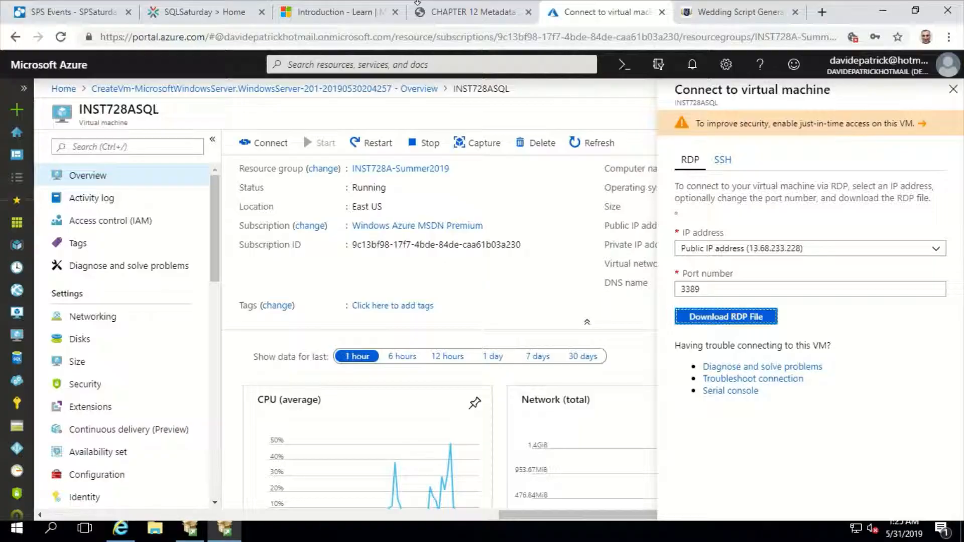
key(alt+Tab)
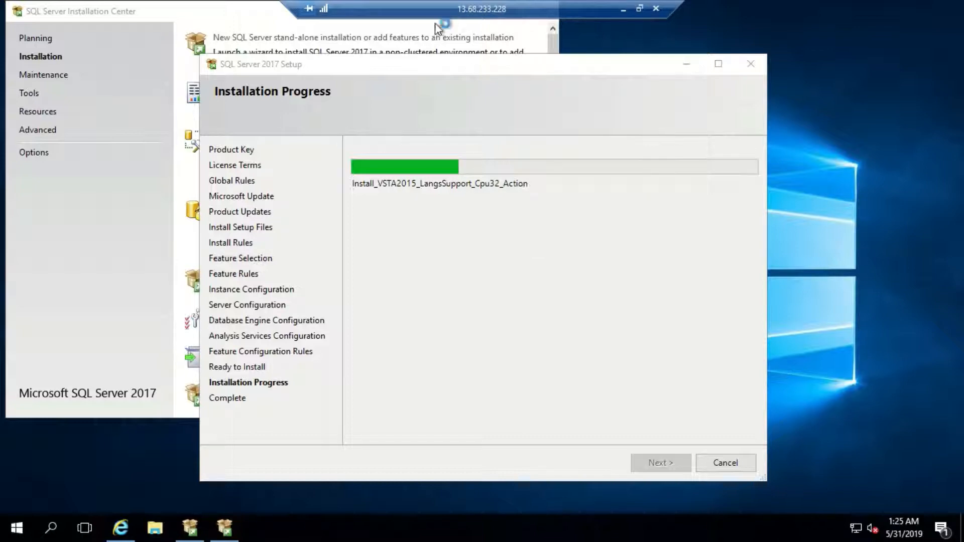
Let the SQL Server 2017 installation progress fill, then move the Setup window to the right
mouse_move(425, 2)
click(387, 47)
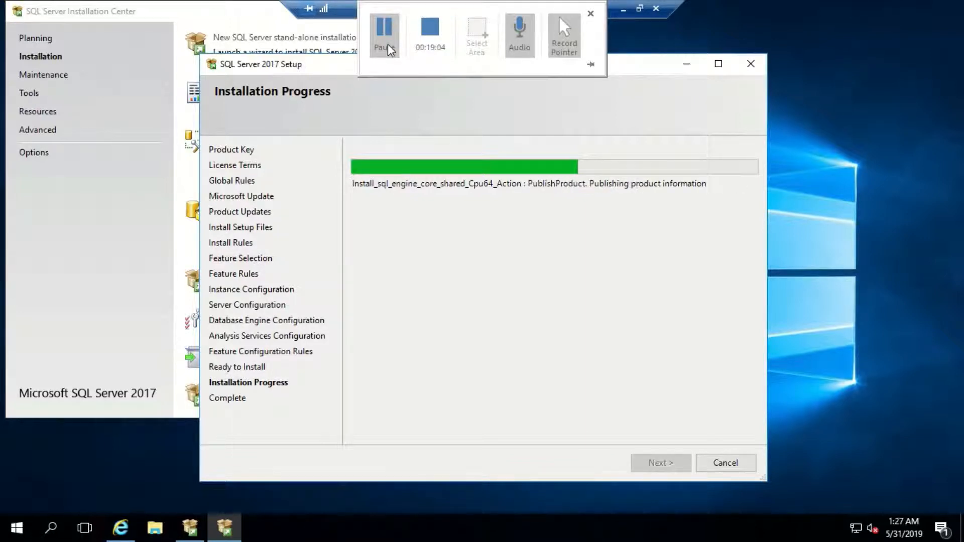
click(390, 49)
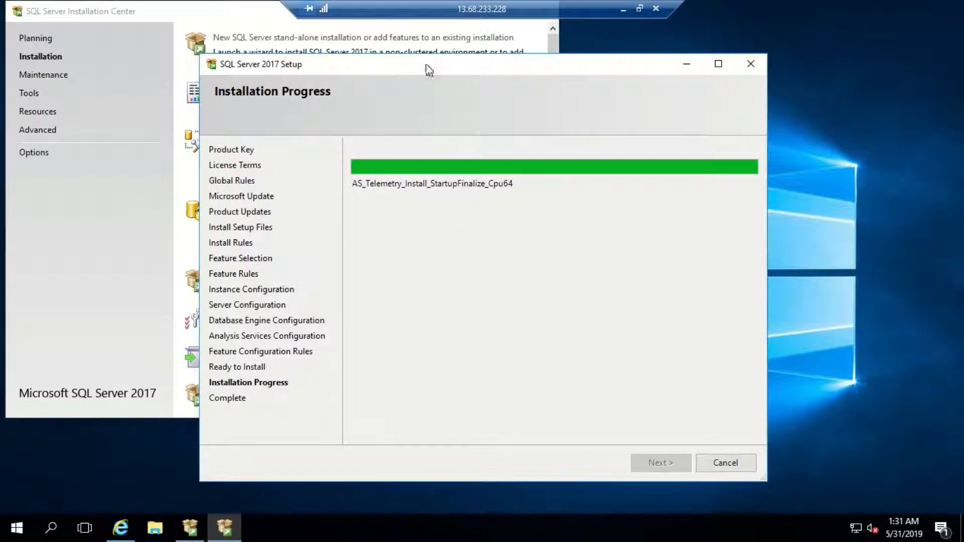
drag(474, 68, 602, 57)
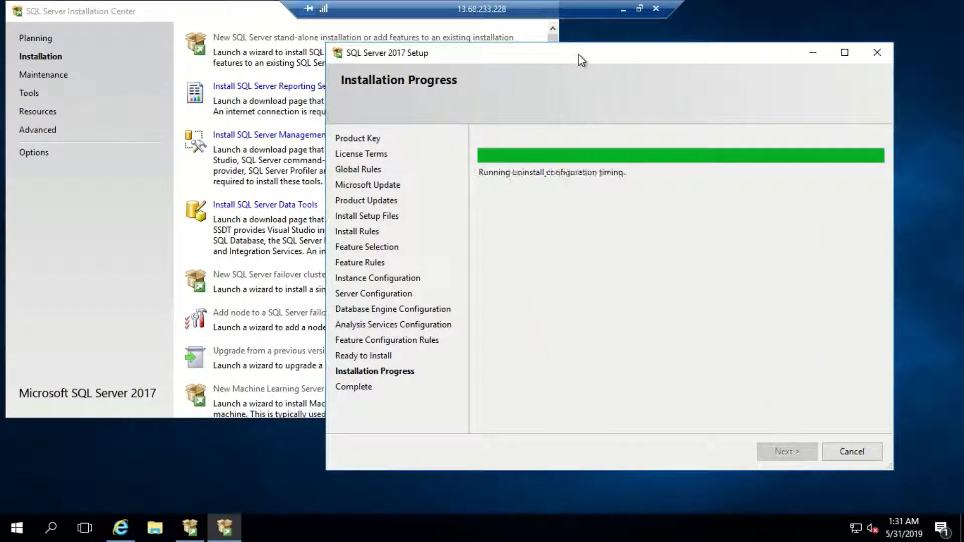
Open the SQL Server Data Tools download page, with IE snapped left and Setup right
click(261, 206)
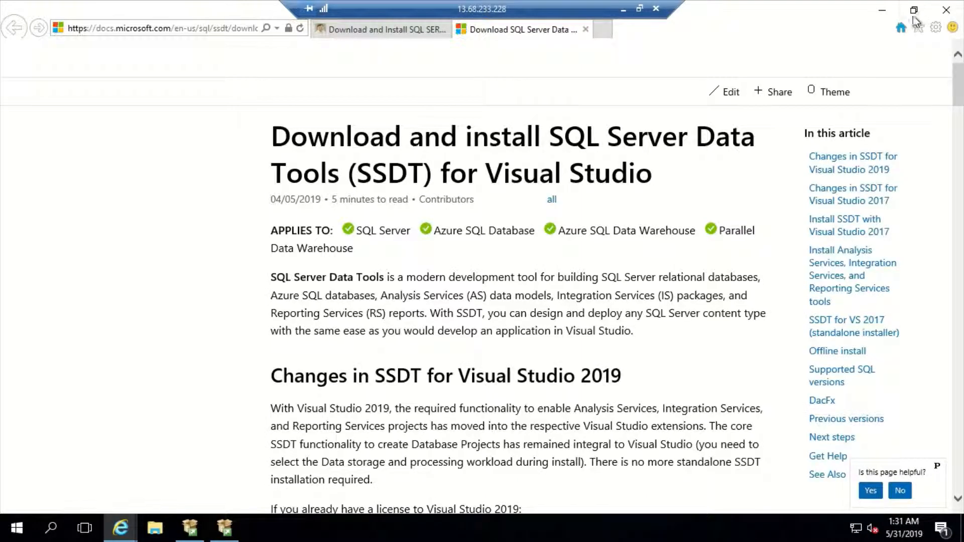
click(915, 11)
drag(399, 30, 1, 134)
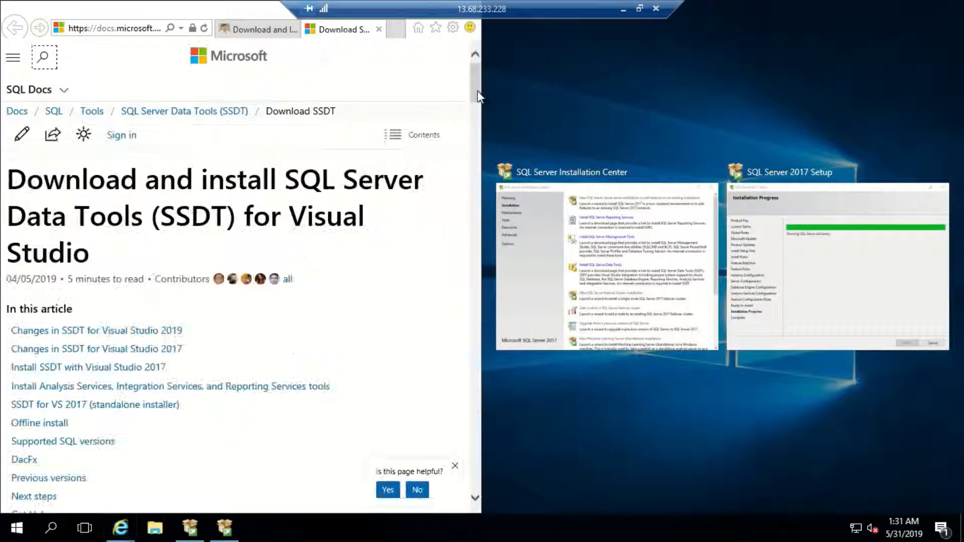
click(825, 251)
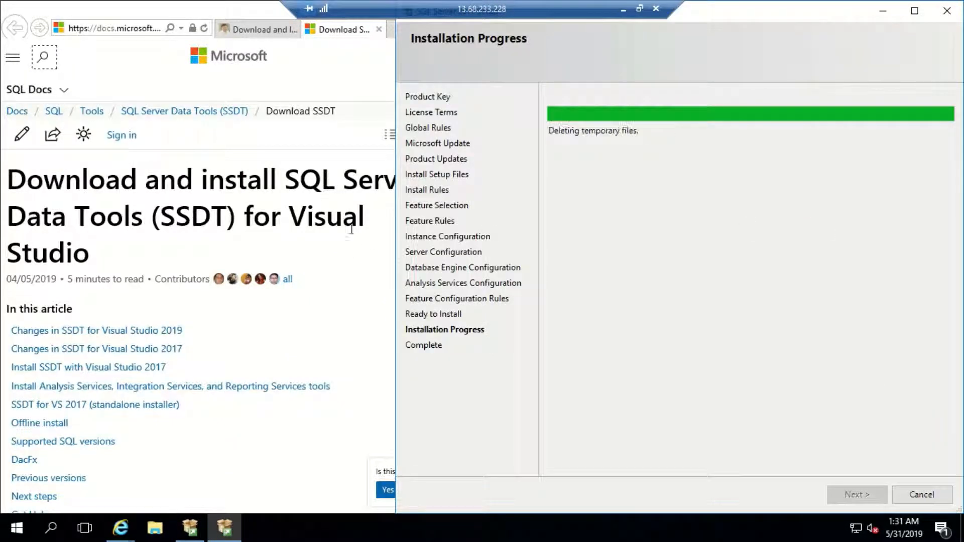
click(363, 252)
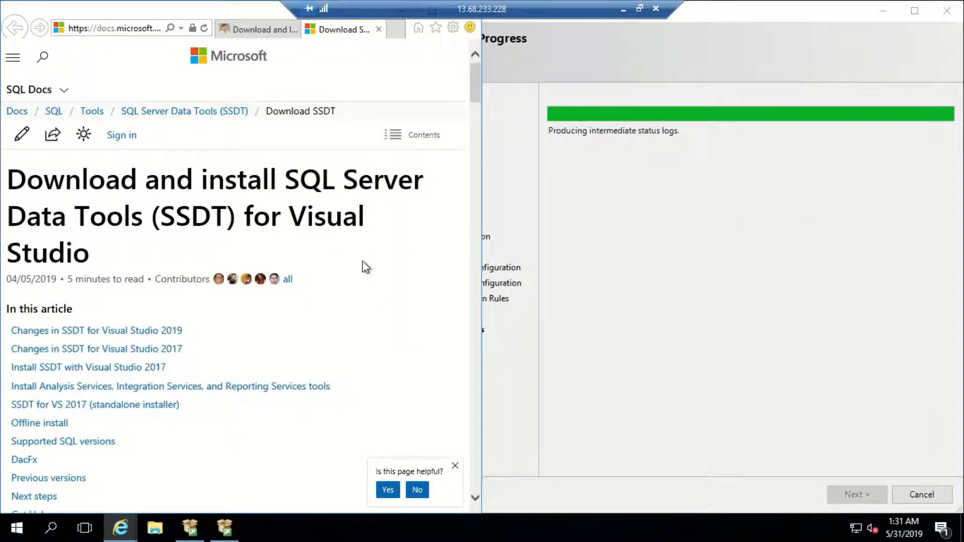
scroll(366, 267, down, 3)
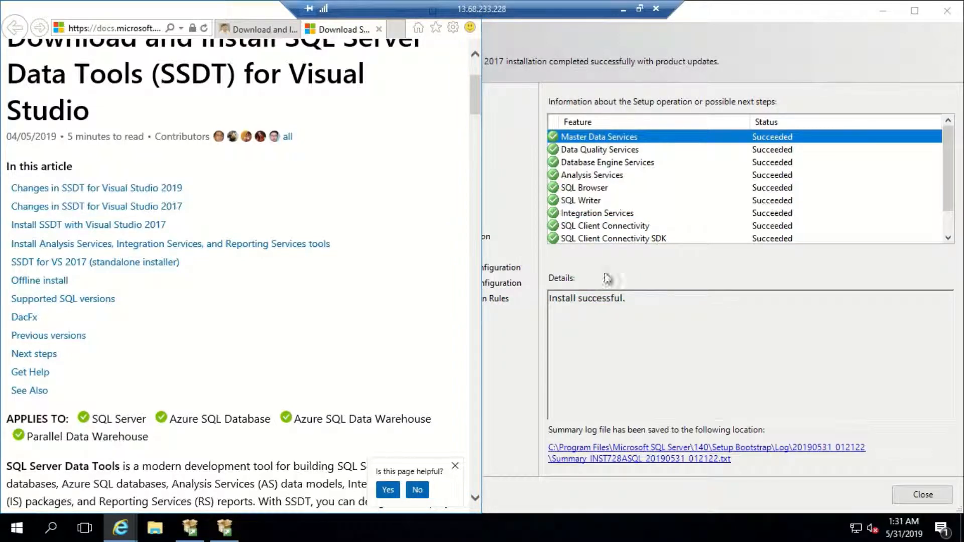
drag(948, 201, 948, 225)
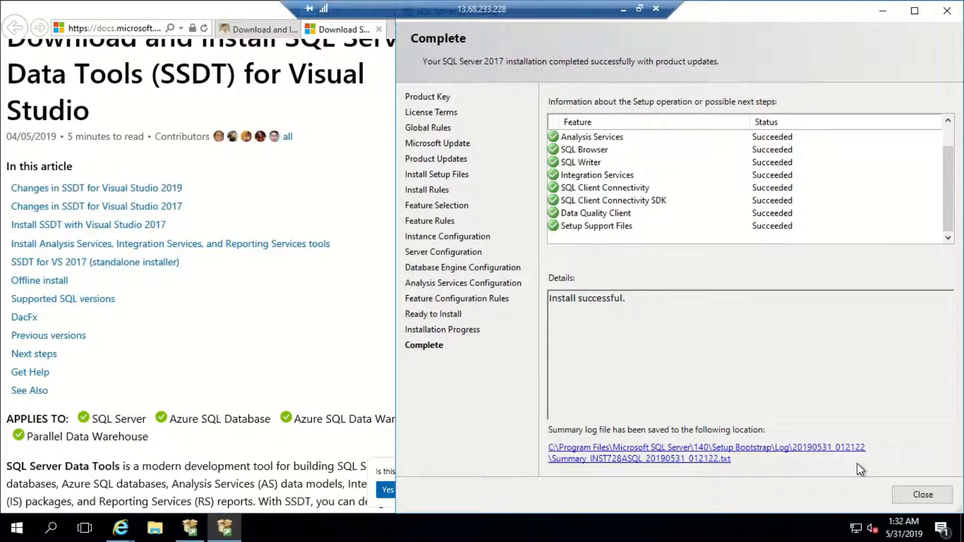
Close the finished SQL Server 2017 Setup and maximize Internet Explorer
click(936, 494)
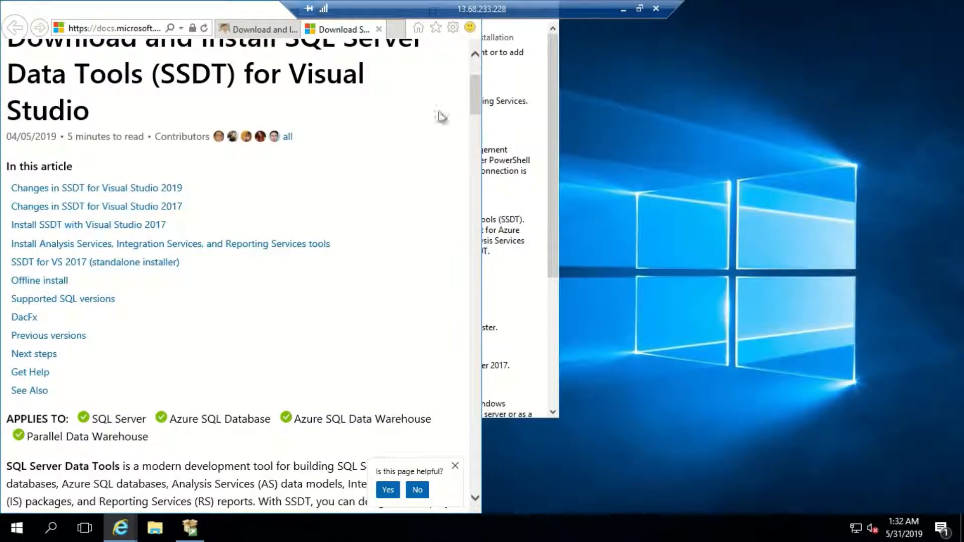
drag(200, 17, 378, 114)
click(726, 110)
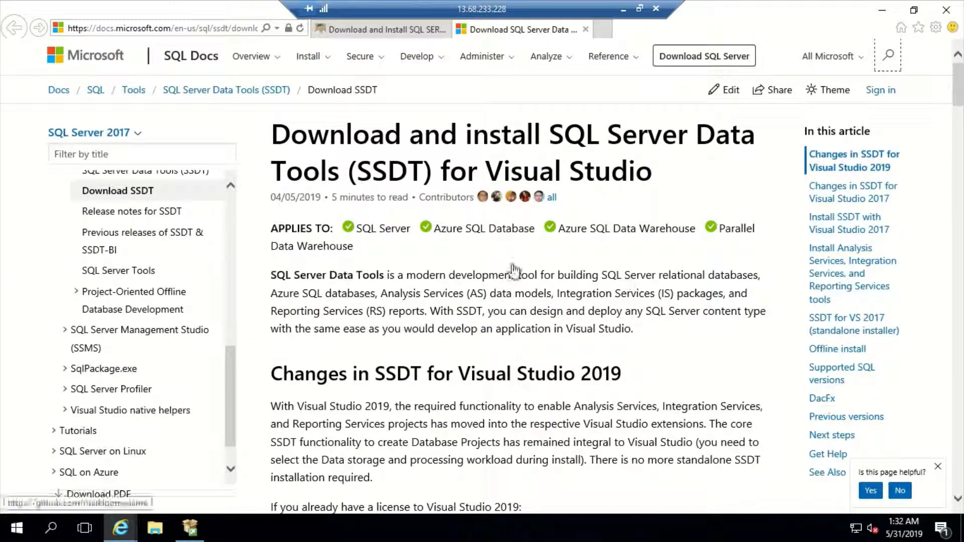
Download the standalone SSDT for Visual Studio 2017 (15.9.1) installer
scroll(518, 301, down, 3)
scroll(517, 301, down, 12)
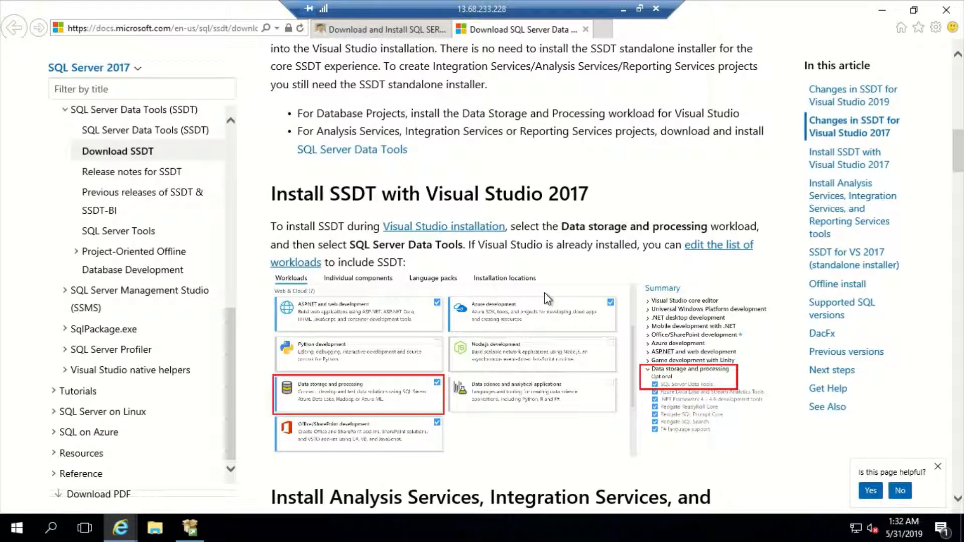
scroll(543, 295, down, 5)
scroll(540, 291, down, 1)
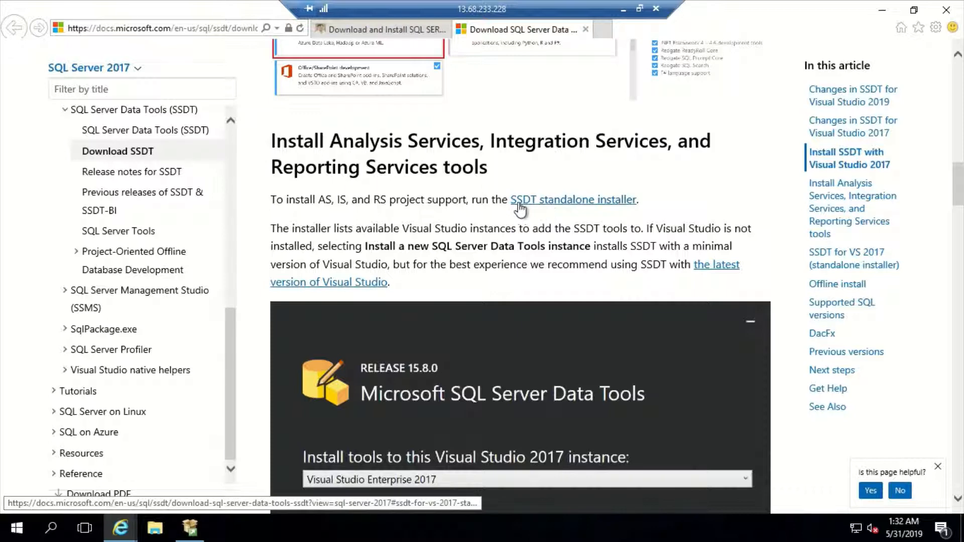
click(552, 201)
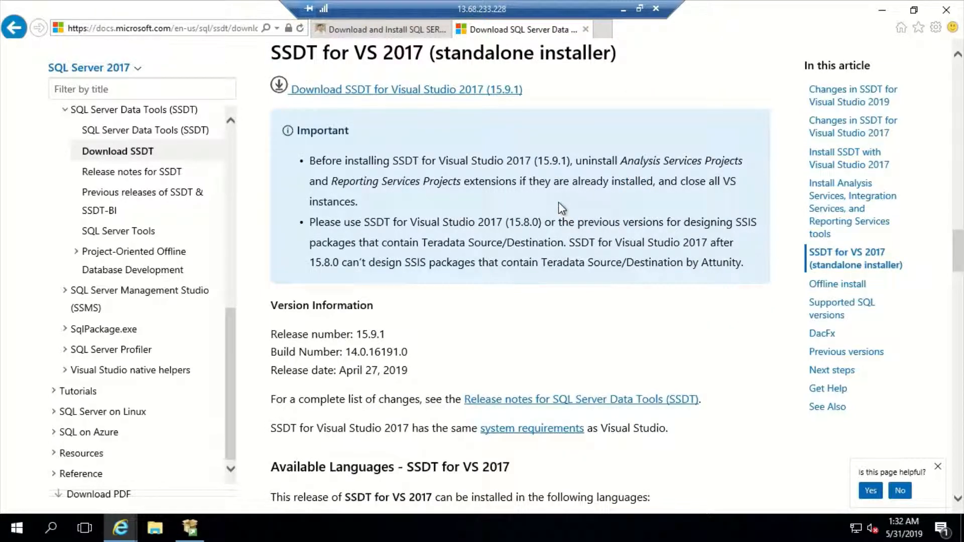
click(408, 92)
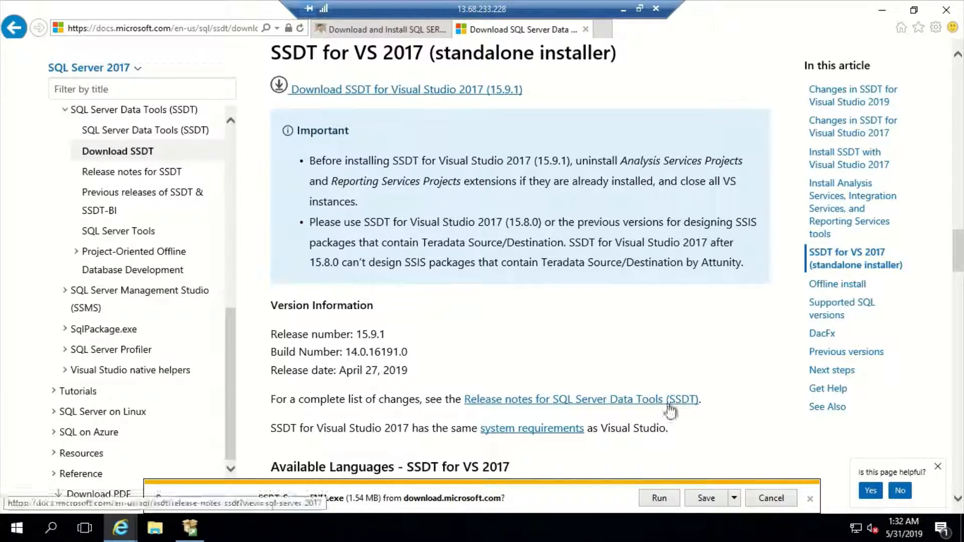
Run the SSDT 15.9.1 installer and install it with all features checked
click(660, 499)
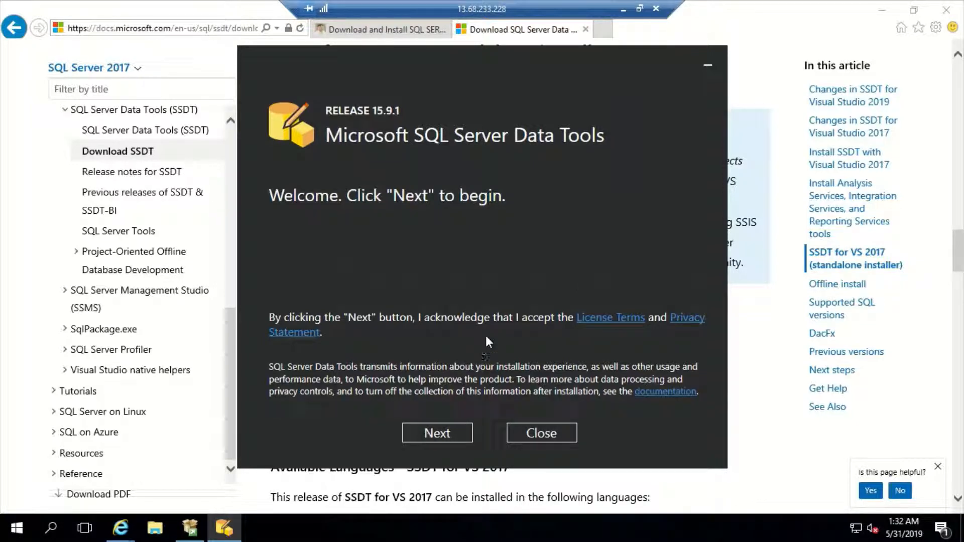
click(441, 435)
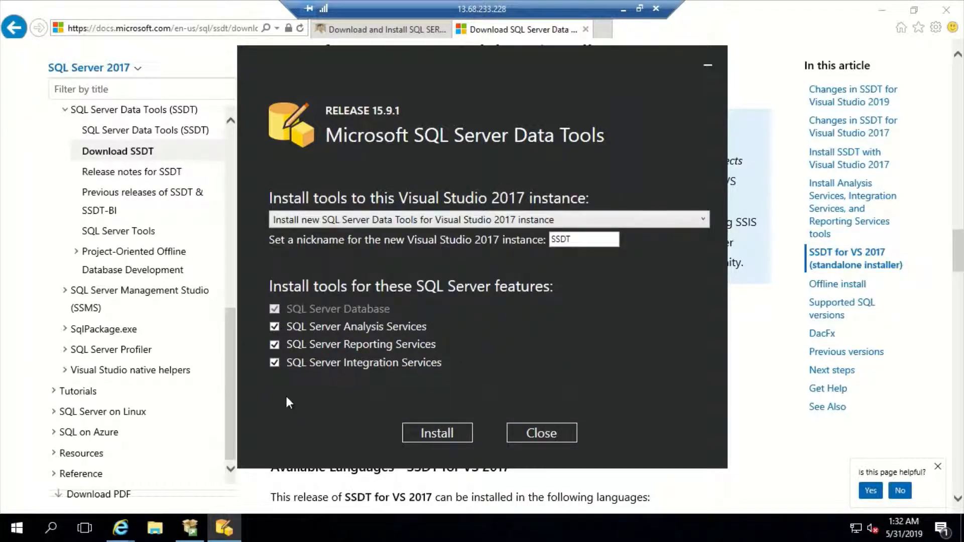
click(435, 431)
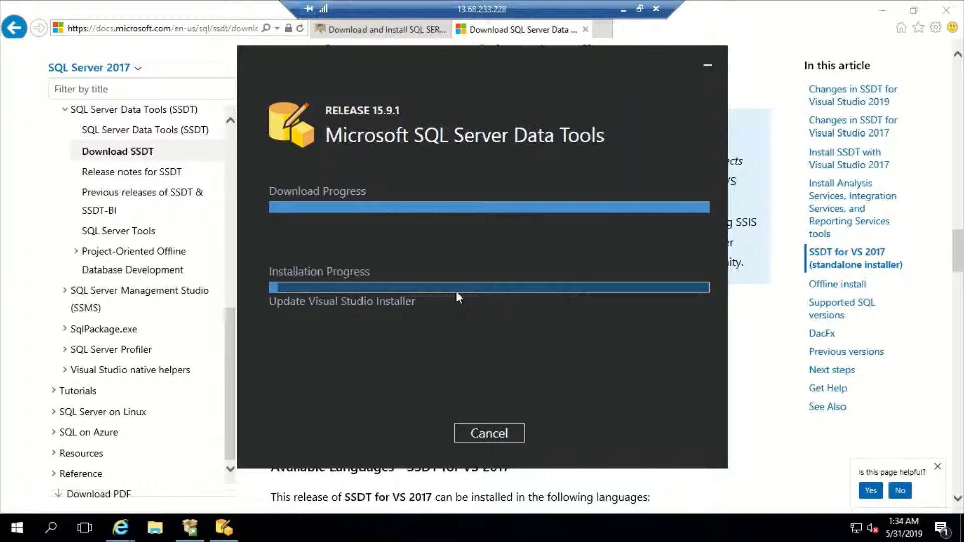
Wait for SSDT 15.9.1 download and installation to reach Setup Completed
mouse_move(459, 2)
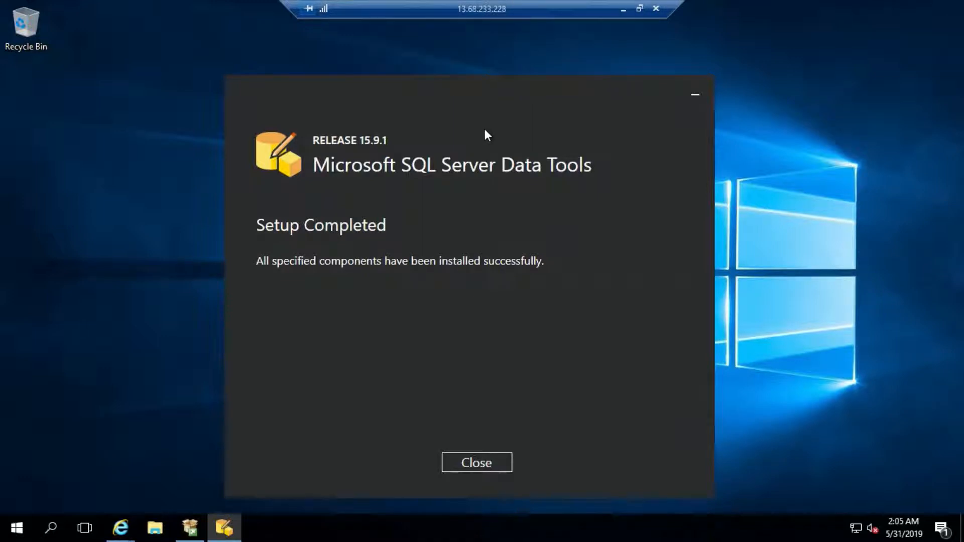
Close the SSDT installer and all Internet Explorer tabs, including the SSDT docs
click(474, 461)
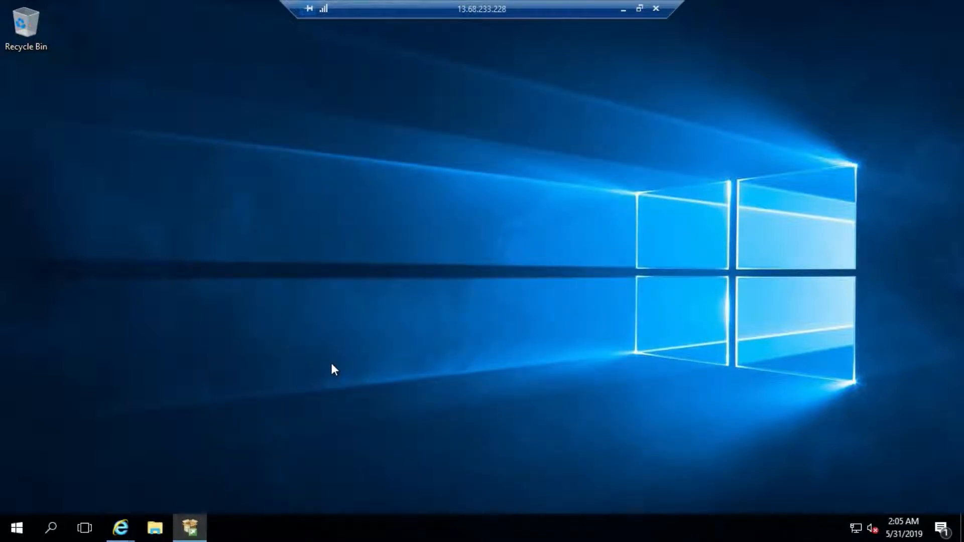
mouse_move(120, 528)
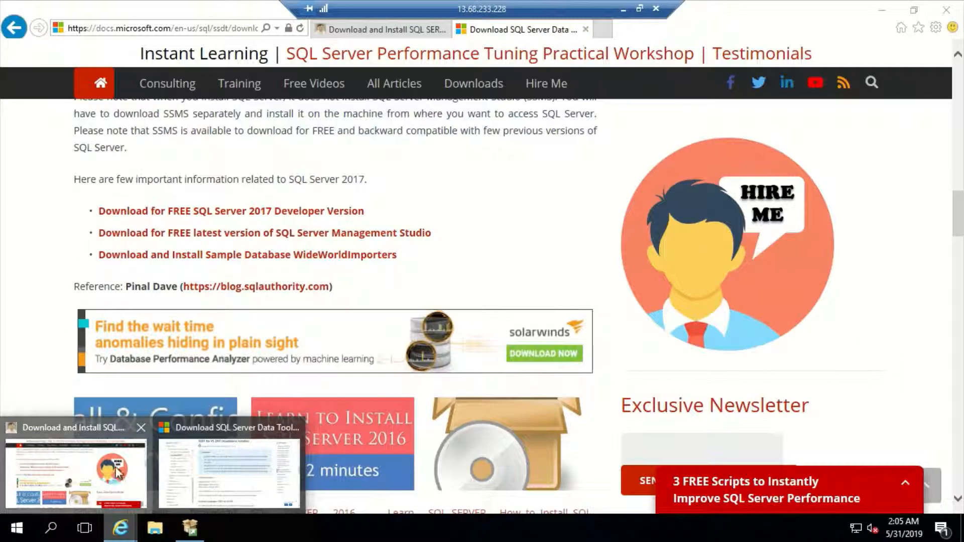
click(76, 472)
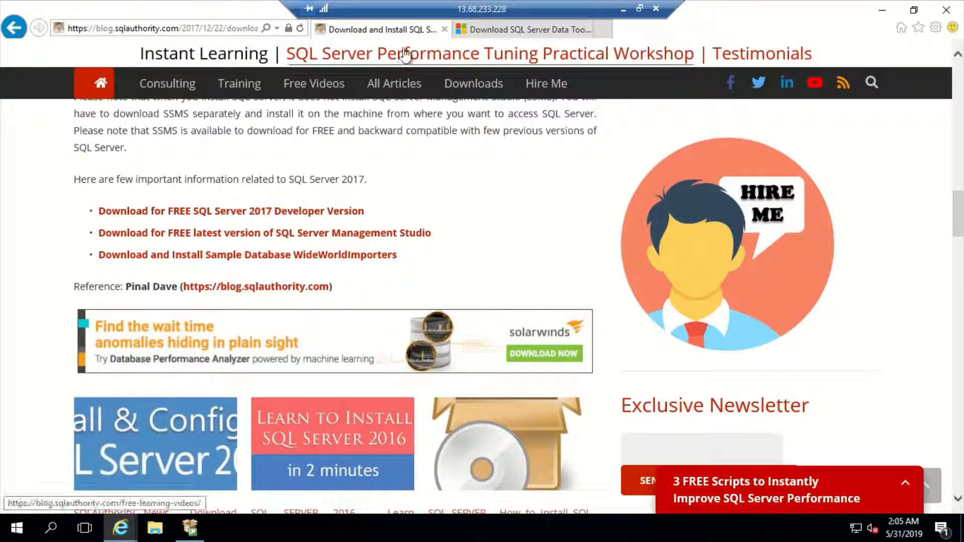
click(565, 31)
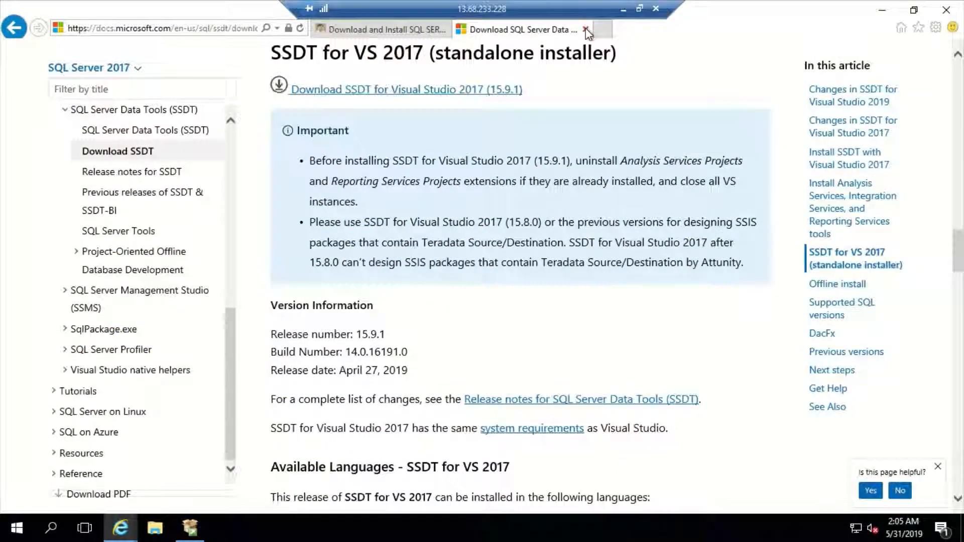
click(585, 29)
click(581, 30)
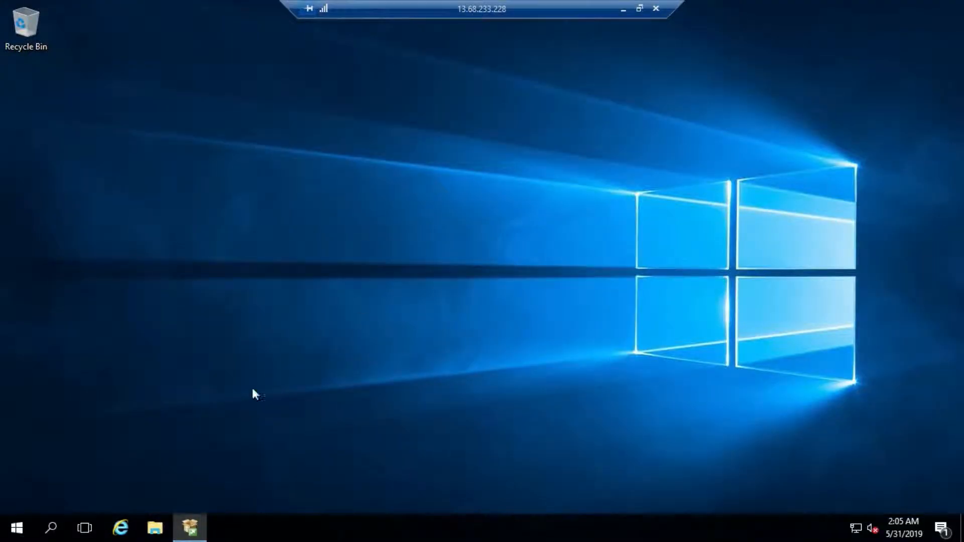
Close SQL Server Installation Center and launch Visual Studio 2017 (SSDT) from Start
click(197, 523)
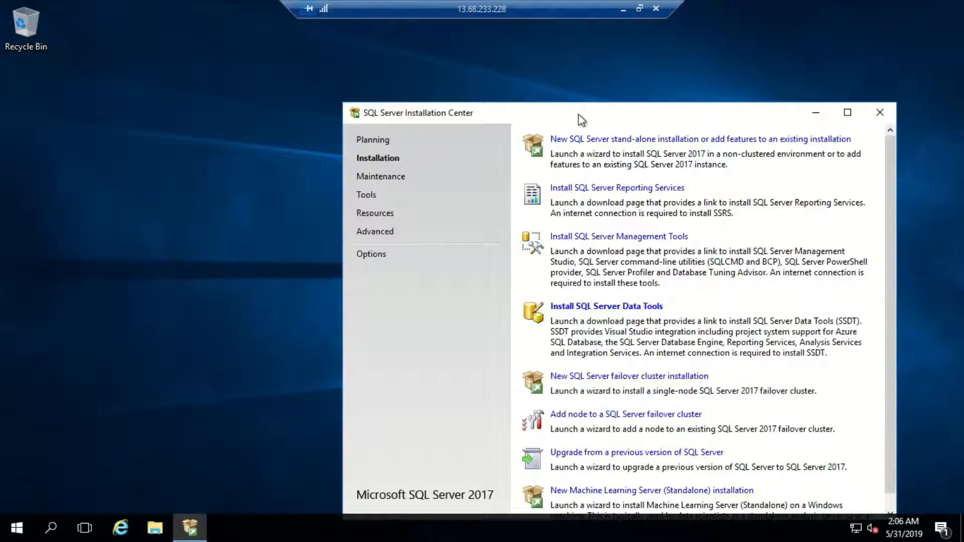
drag(581, 119, 530, 79)
click(826, 72)
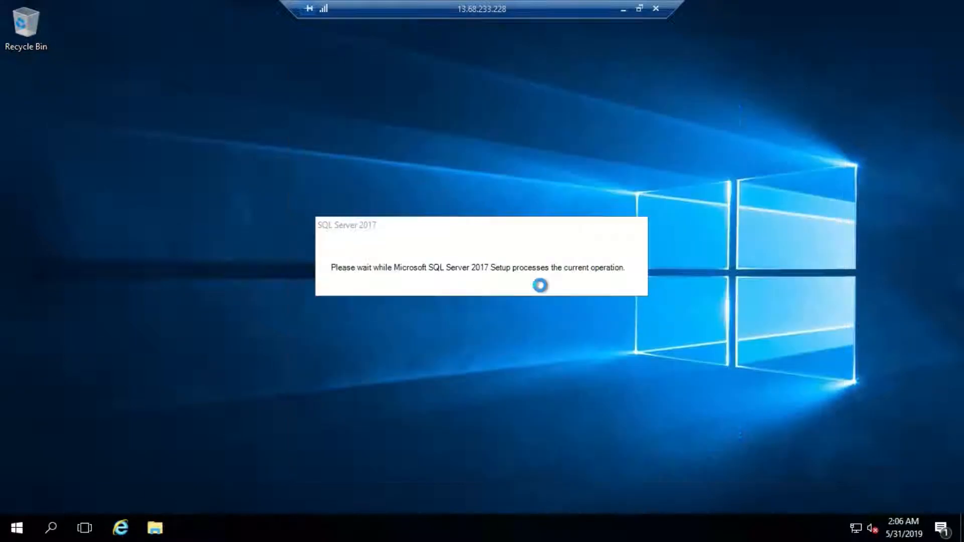
click(17, 527)
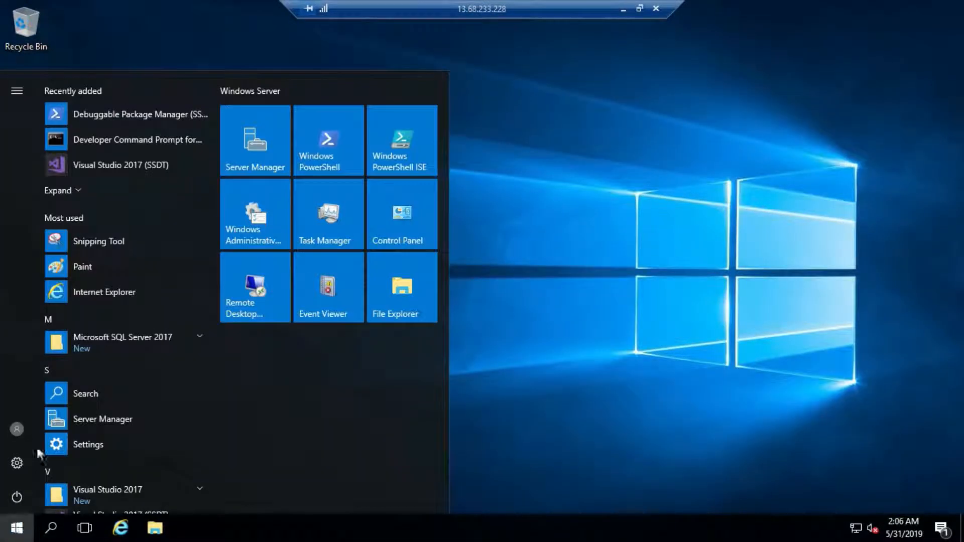
click(130, 166)
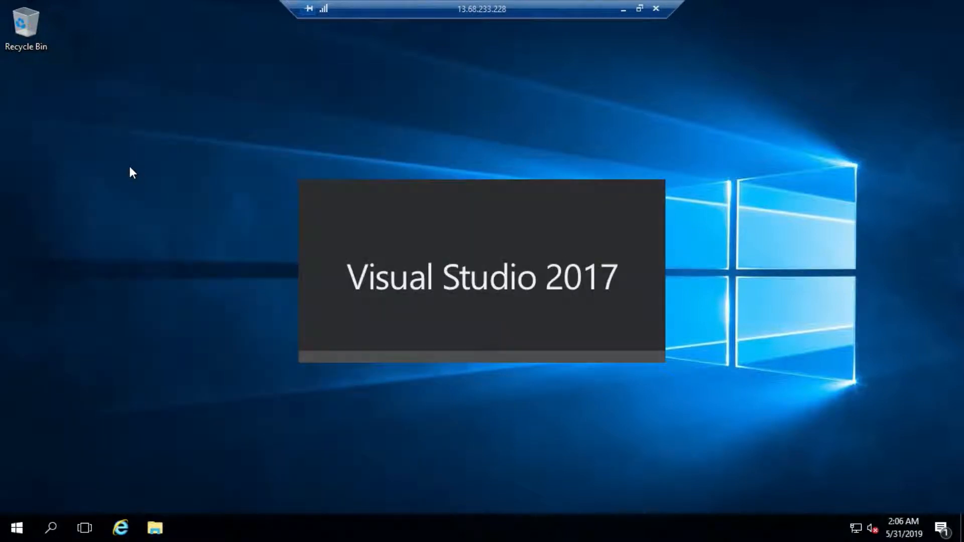